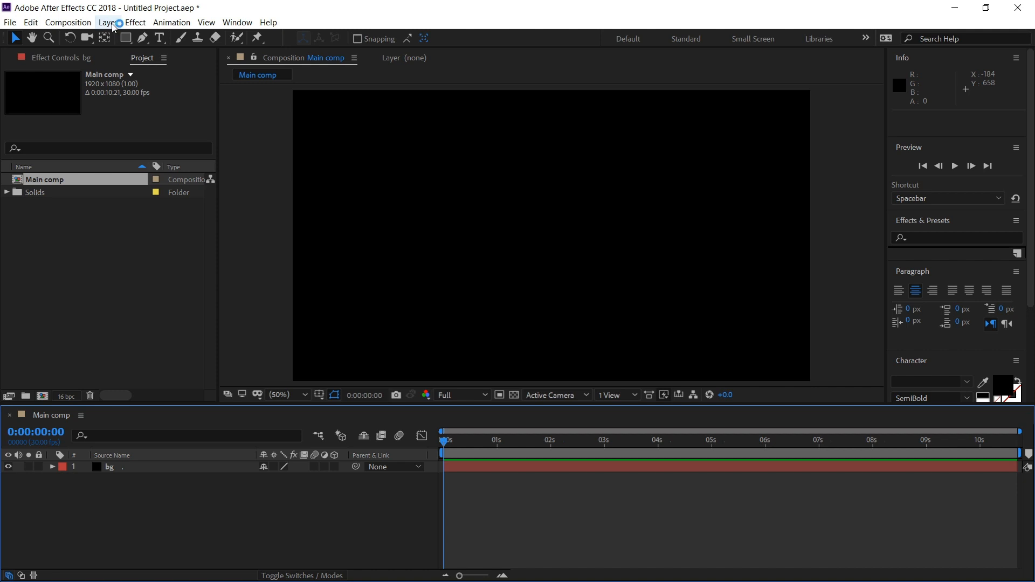
# Create a new 1920 x 1080 px solid layer in deep purple, colour 330469.
pyautogui.click(109, 23)
pyautogui.moveTo(121, 36)
pyautogui.click(360, 52)
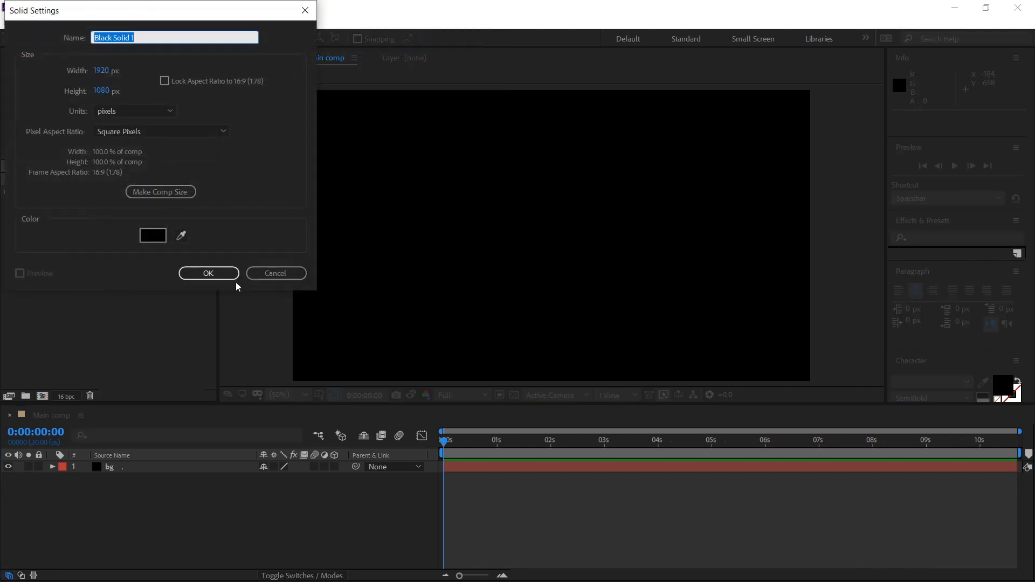
pyautogui.click(153, 236)
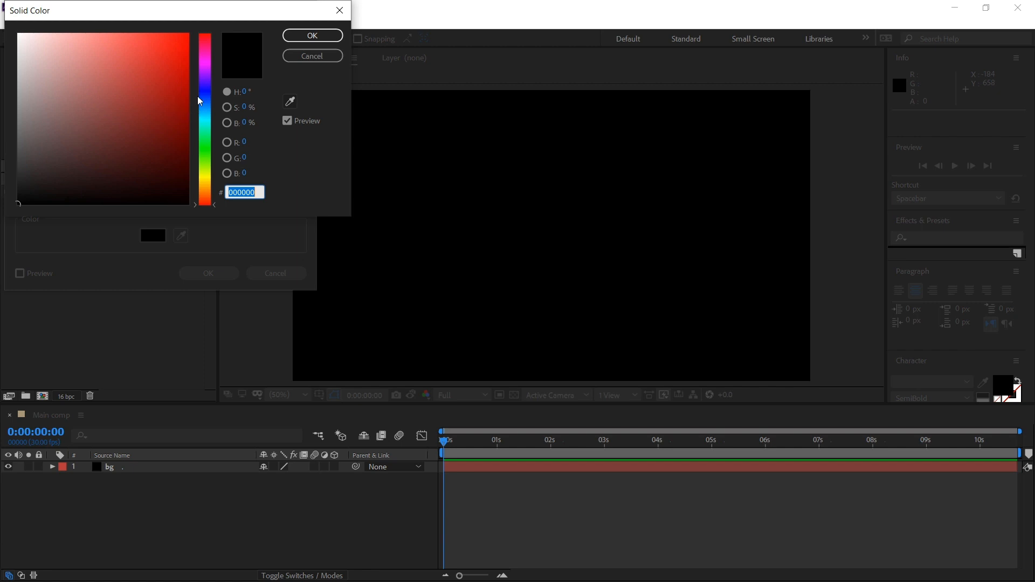
pyautogui.moveTo(199, 101); pyautogui.dragTo(182, 134)
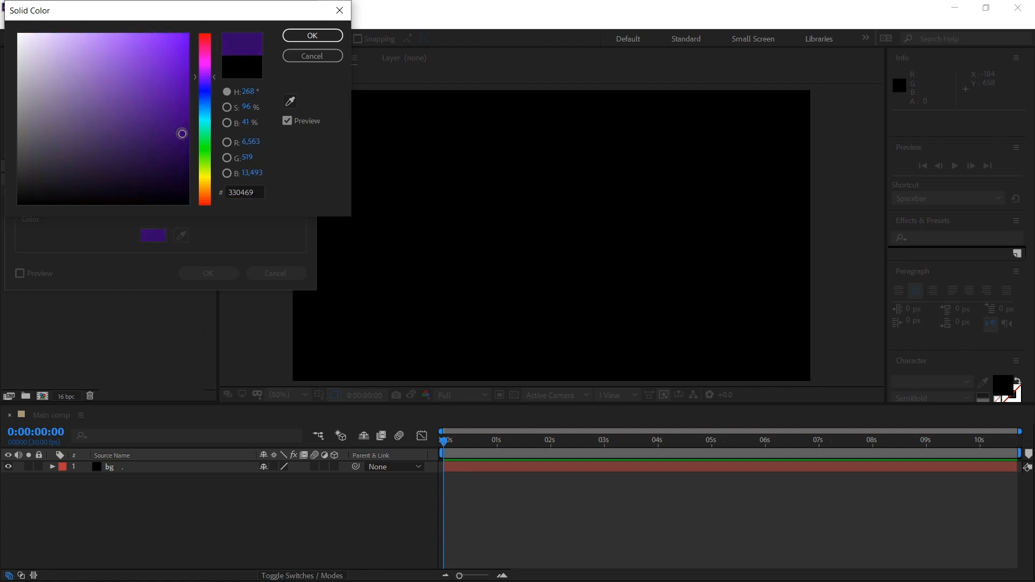
pyautogui.click(310, 36)
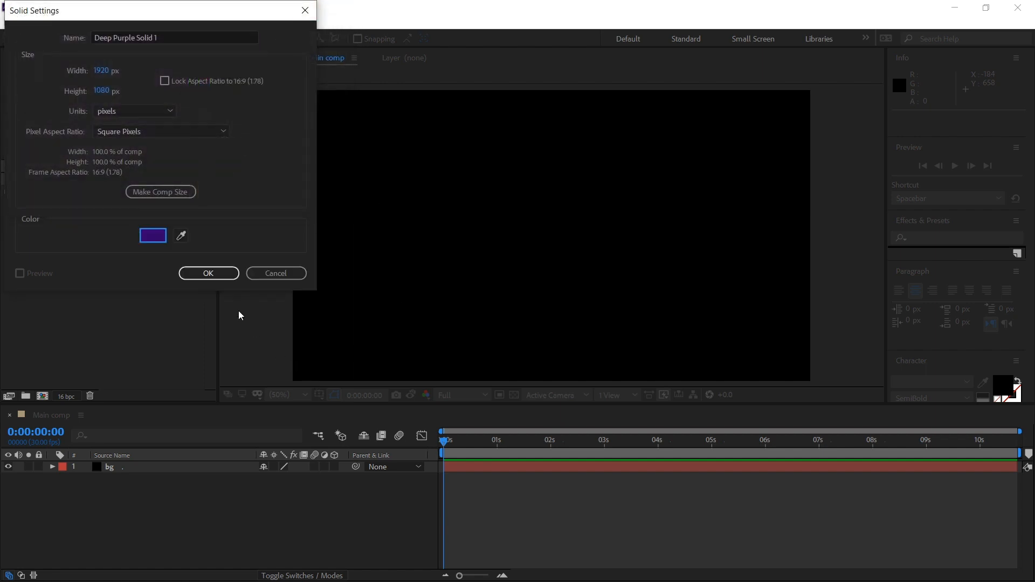
pyautogui.press('Return')
pyautogui.click(152, 513)
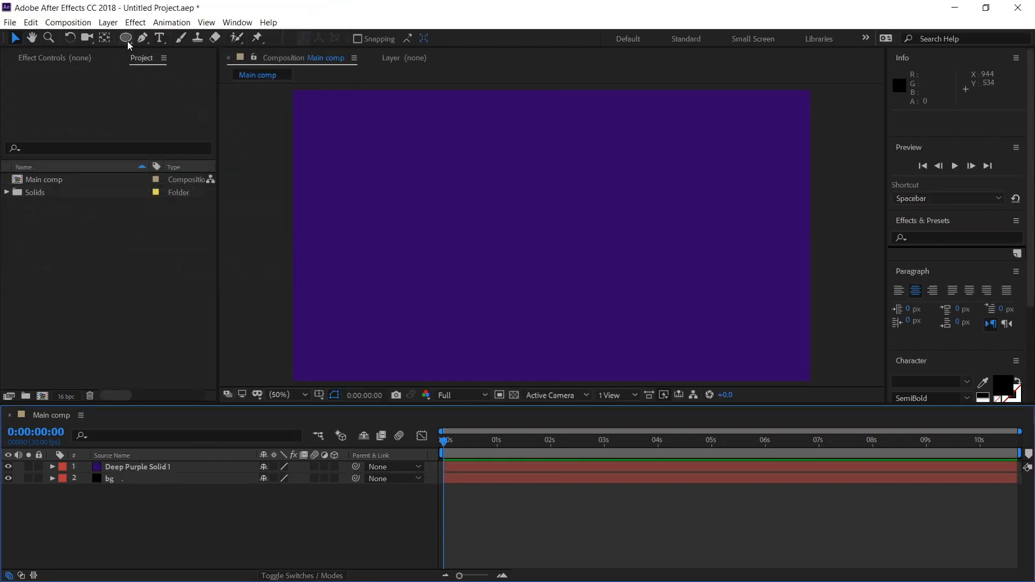
# Draw a circular mask about 1170 px in diameter on the purple solid and centre it in the composition.
pyautogui.click(126, 39)
pyautogui.click(161, 466)
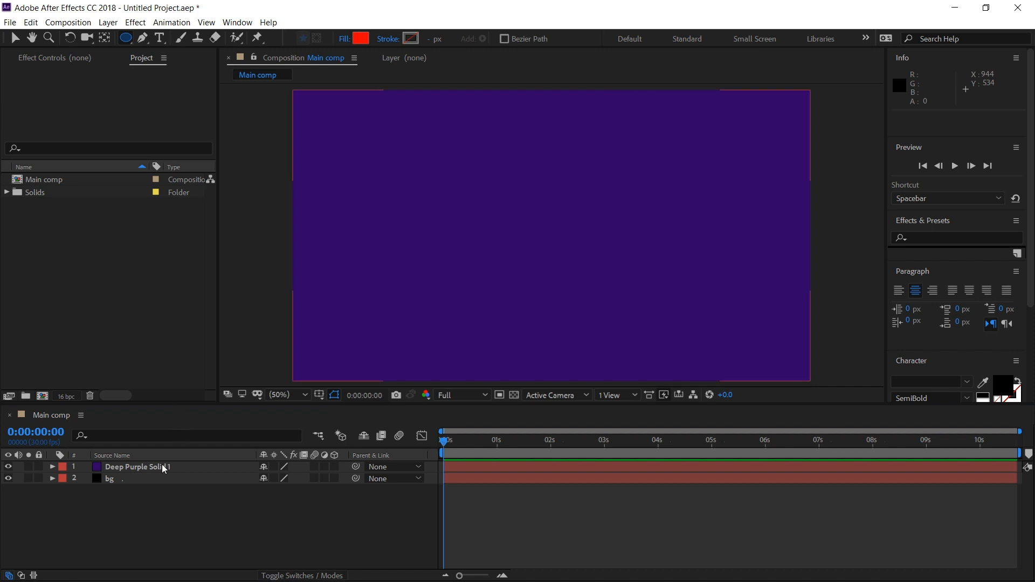
pyautogui.moveTo(382, 103); pyautogui.dragTo(699, 285)
pyautogui.click(15, 38)
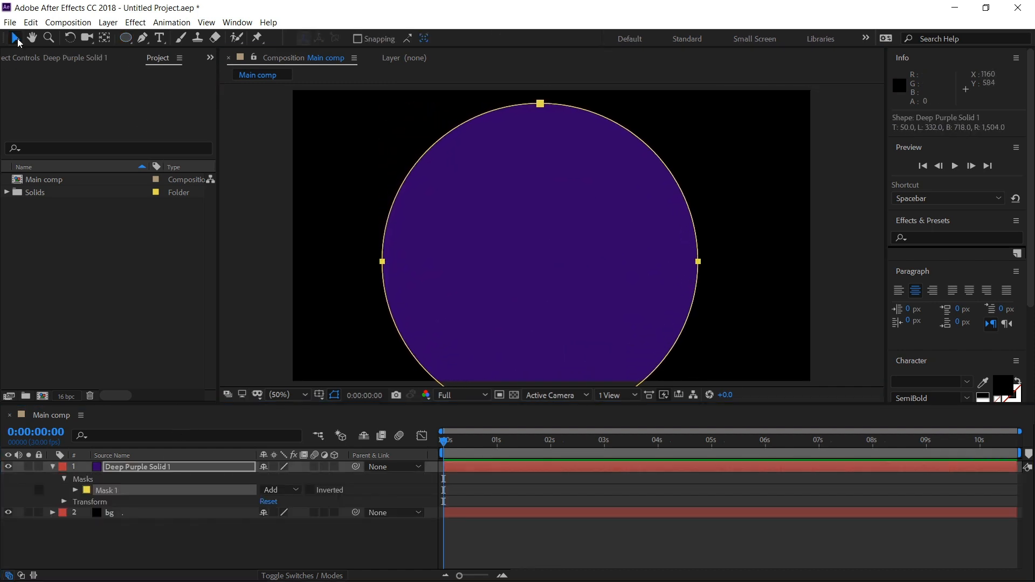
pyautogui.moveTo(383, 262); pyautogui.dragTo(393, 237)
# Feather the circular mask into a soft, wide glow and scale the purple solid to 152%.
pyautogui.click(76, 490)
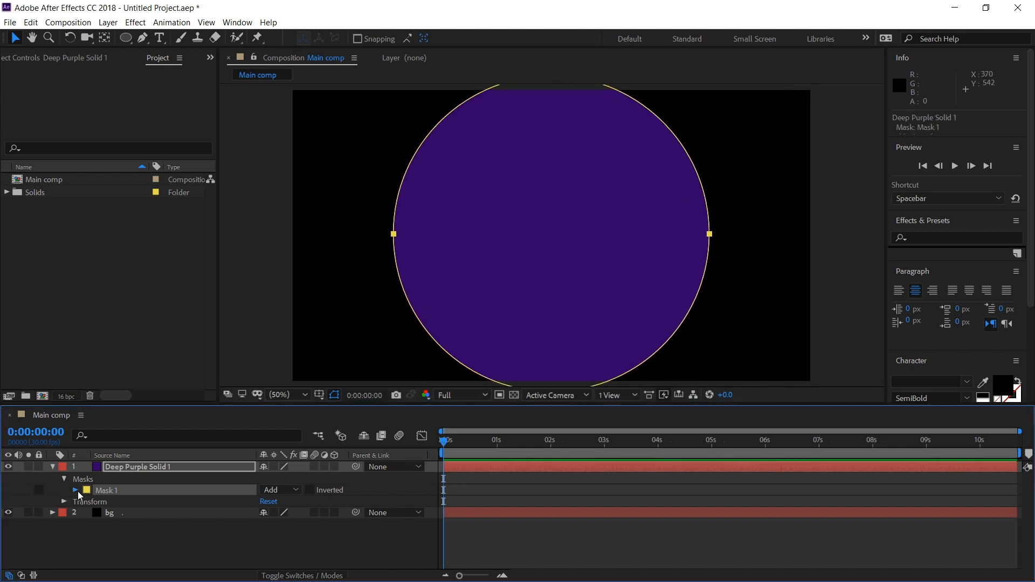
pyautogui.moveTo(289, 519); pyautogui.dragTo(663, 507)
pyautogui.press('s')
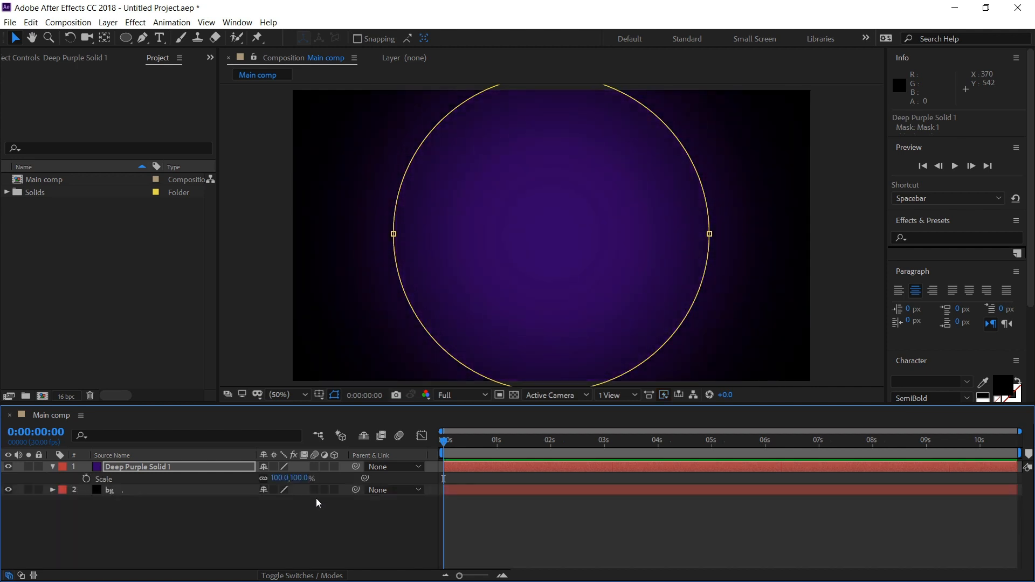
pyautogui.moveTo(299, 478); pyautogui.dragTo(331, 473)
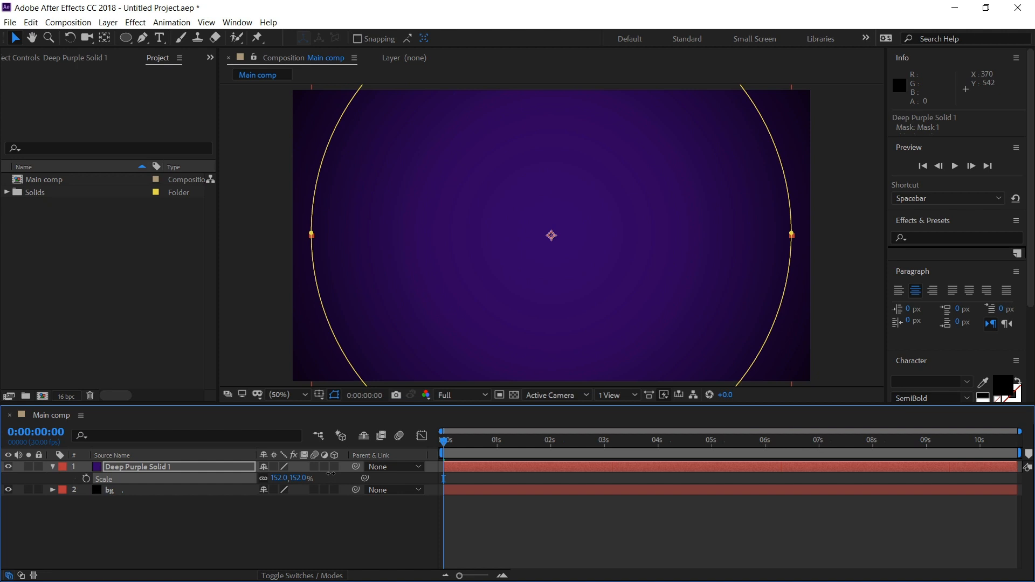
# Set the purple solid's blending mode to Add and its opacity to 60%, then collapse the layer properties.
pyautogui.press('F4')
pyautogui.click(291, 467)
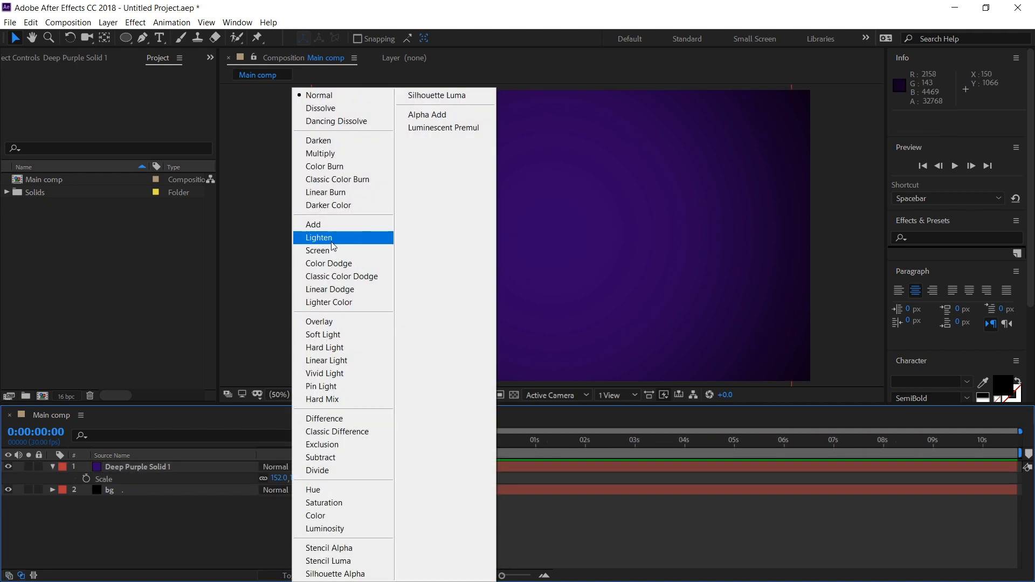
pyautogui.click(326, 225)
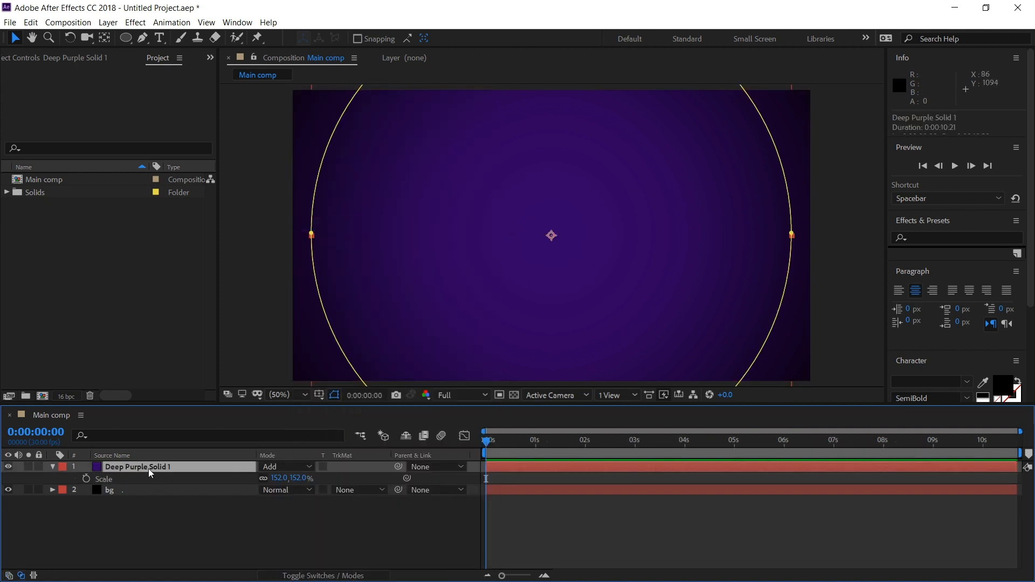
pyautogui.press('t')
pyautogui.moveTo(273, 481); pyautogui.dragTo(248, 478)
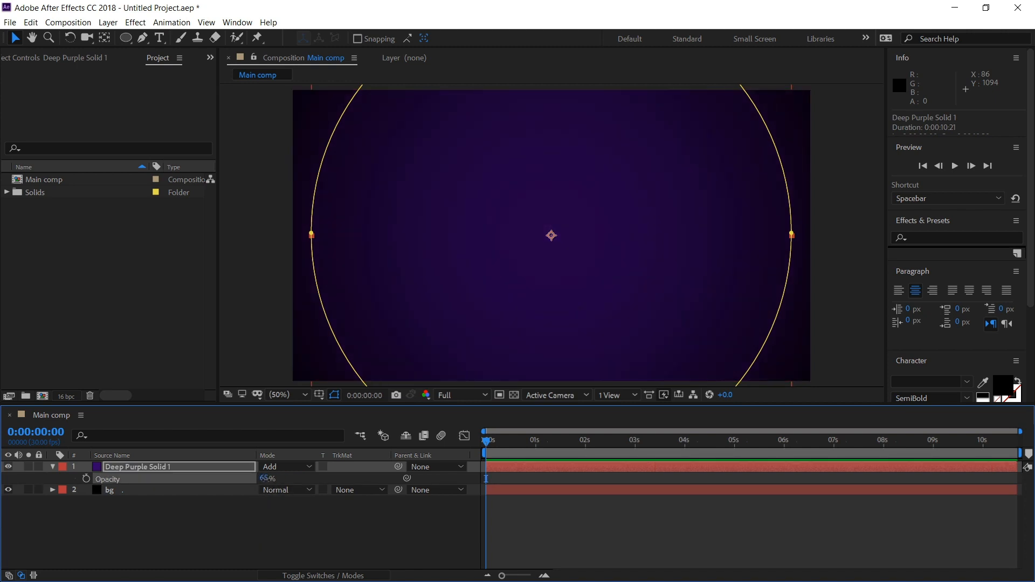
pyautogui.click(271, 526)
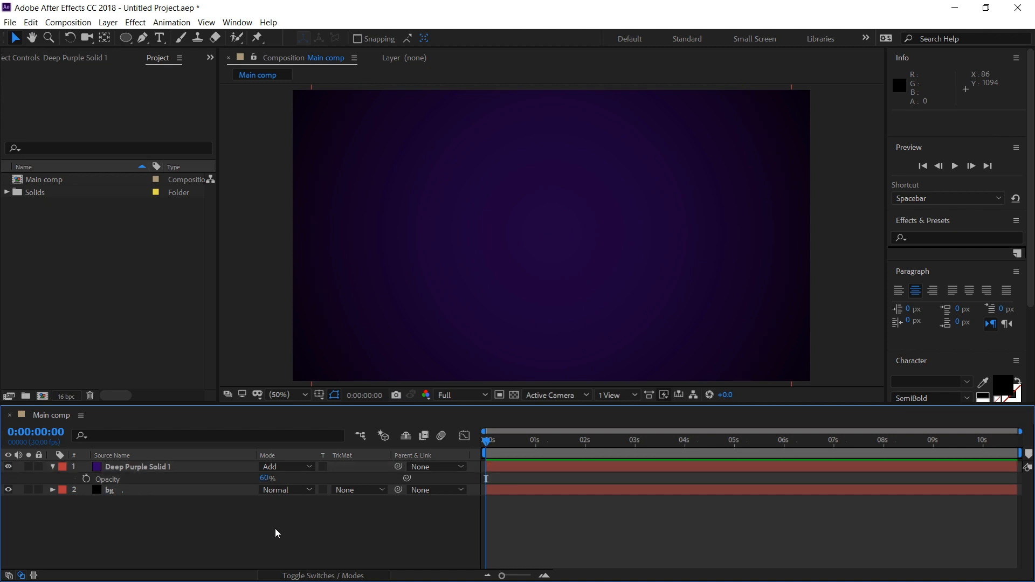
pyautogui.click(52, 467)
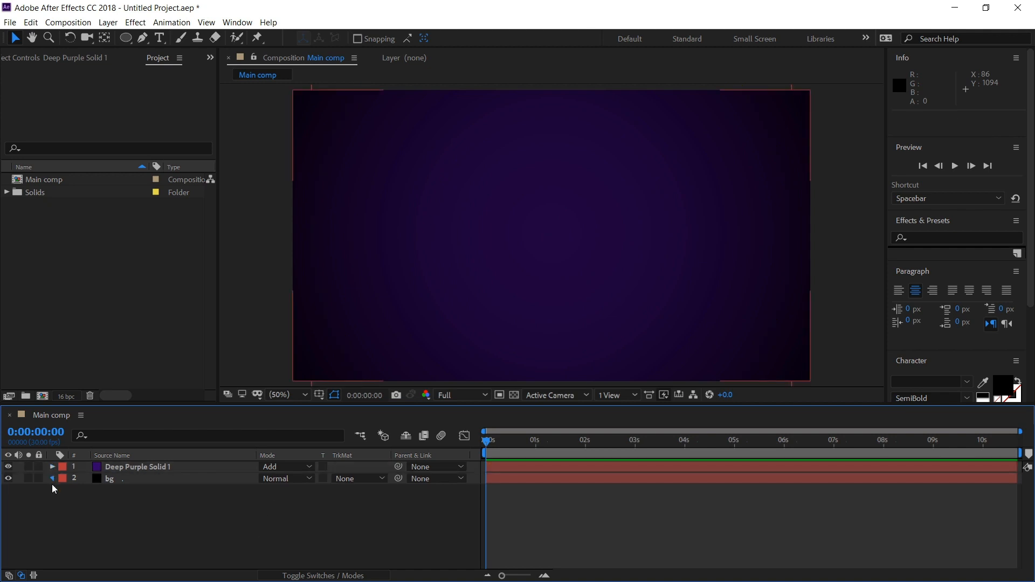
pyautogui.click(52, 479)
pyautogui.click(53, 479)
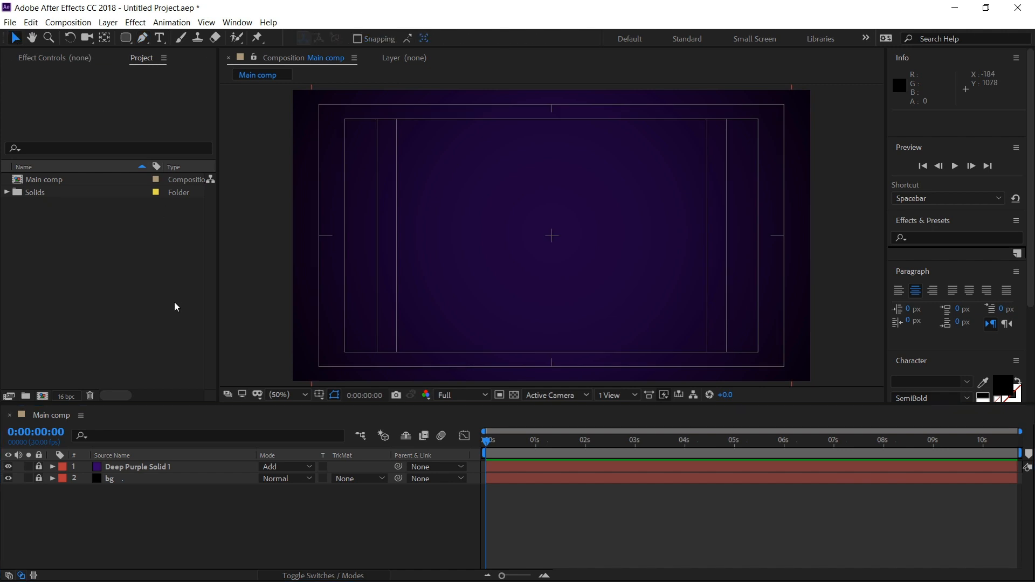
# Draw a closed four-point trapezoid, wider at its upper edge, with the Pen tool using the grid as a guide, then restore the title/action safe guides.
pyautogui.click(144, 41)
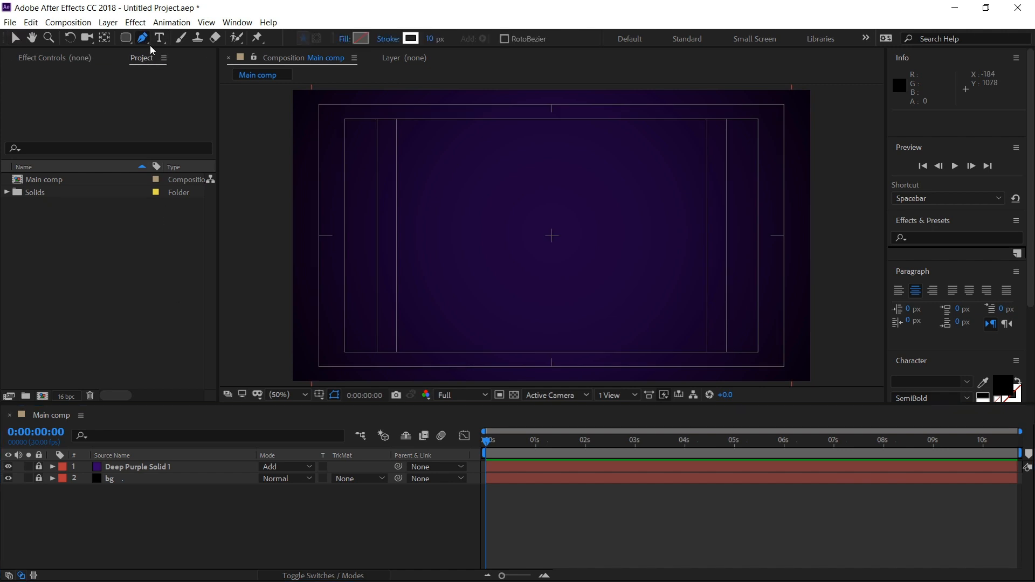
pyautogui.click(462, 195)
pyautogui.click(319, 395)
pyautogui.click(347, 420)
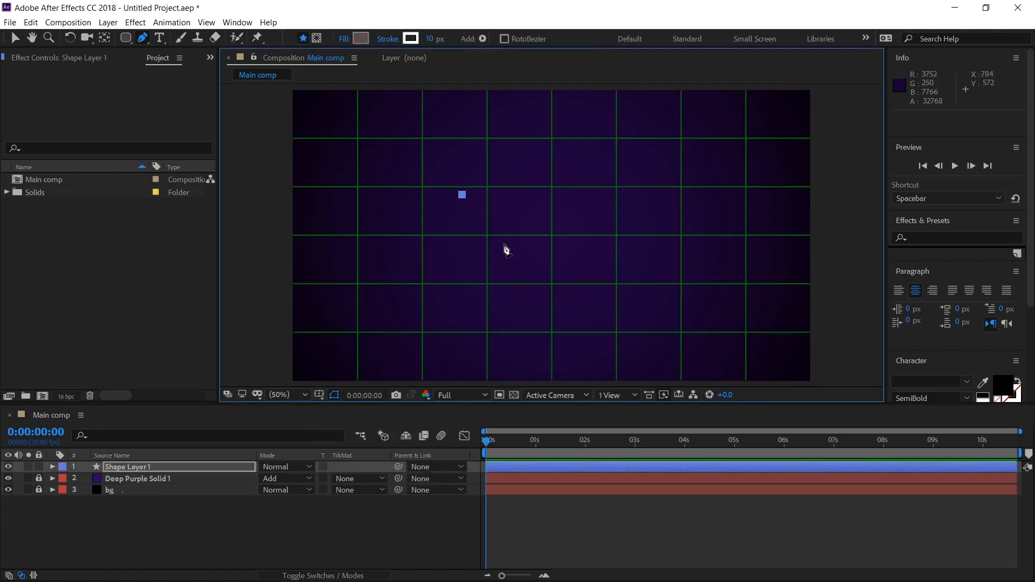
pyautogui.hotkey('ctrl', 'z')
pyautogui.click(459, 187)
pyautogui.click(642, 187)
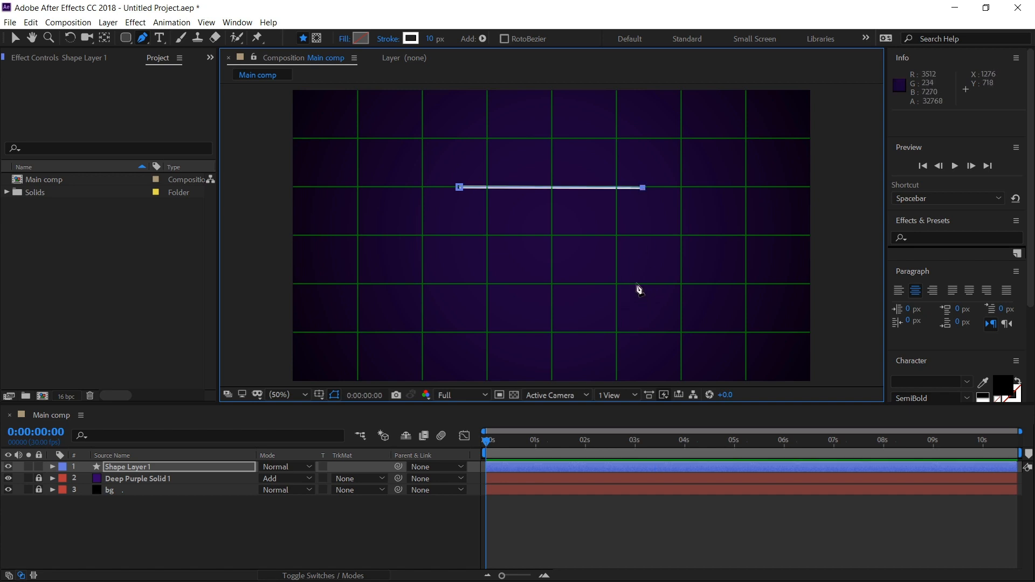
pyautogui.click(616, 333)
pyautogui.click(488, 332)
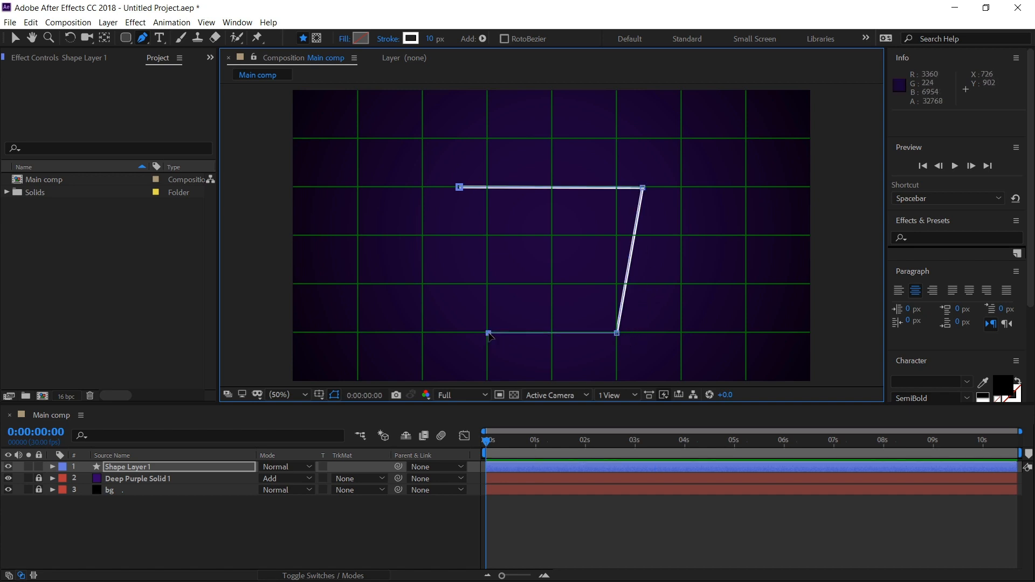
pyautogui.click(459, 187)
pyautogui.click(319, 395)
pyautogui.click(347, 409)
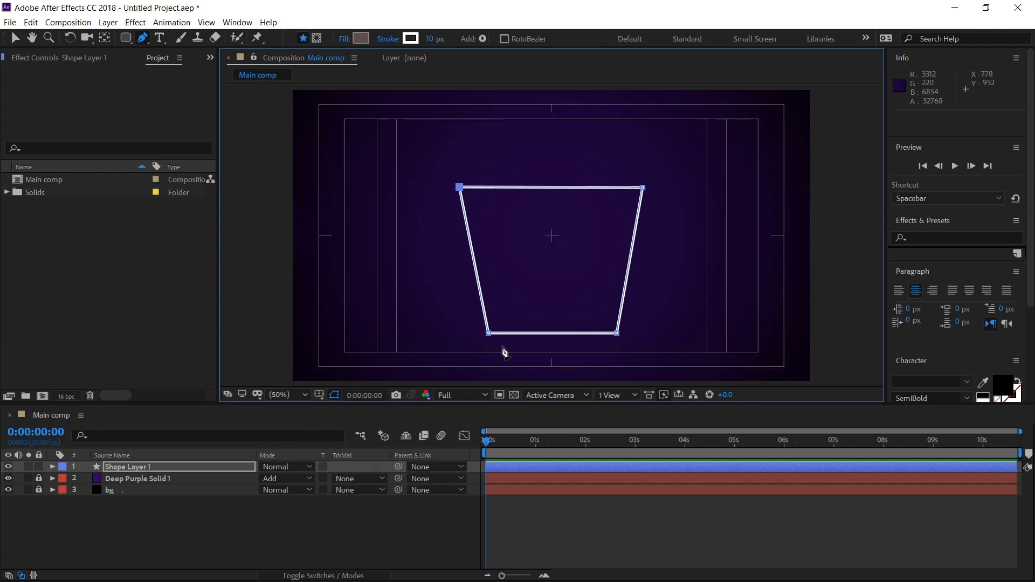
# Reshape the trapezoid by raising its lower edge and moving its side points outward to make it shorter and wider.
pyautogui.press('a')
pyautogui.press('v')
pyautogui.moveTo(463, 324); pyautogui.dragTo(645, 348)
pyautogui.moveTo(617, 333); pyautogui.dragTo(616, 286)
pyautogui.moveTo(664, 178); pyautogui.dragTo(605, 300)
pyautogui.moveTo(617, 285); pyautogui.dragTo(656, 287)
# Centre the shape layer's anchor point on the trapezoid and centre the layer in the composition.
pyautogui.click(209, 466)
pyautogui.hotkey('ctrl', 'alt', 'Home')
pyautogui.moveTo(570, 238); pyautogui.dragTo(564, 239)
pyautogui.hotkey('ctrl', 'Home')
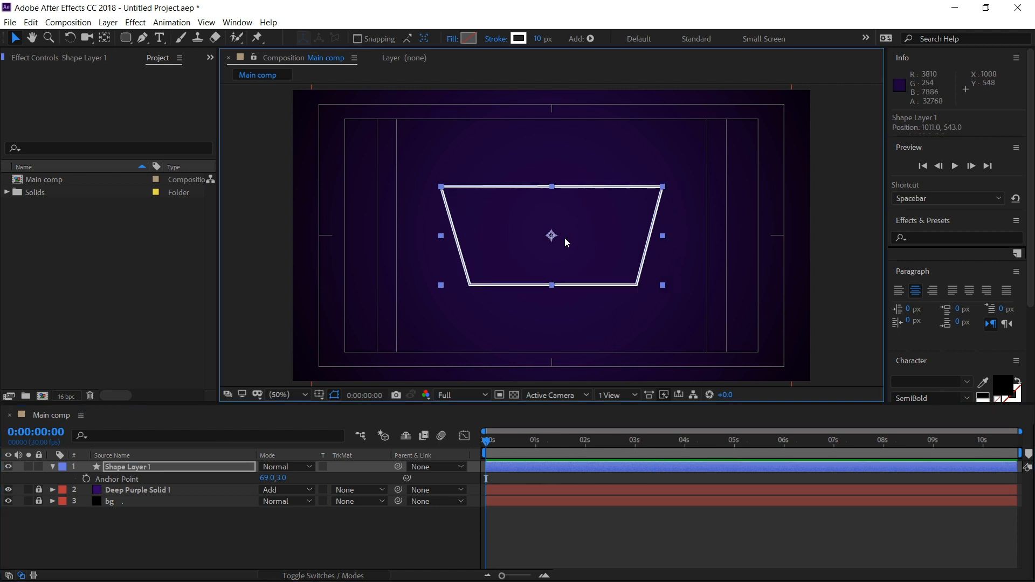
# Set the trapezoid stroke's line cap to Round Cap and its line join to Round Join.
pyautogui.scroll(2, 564, 239)
pyautogui.scroll(-2, 535, 270)
pyautogui.click(53, 467)
pyautogui.click(52, 467)
pyautogui.click(63, 480)
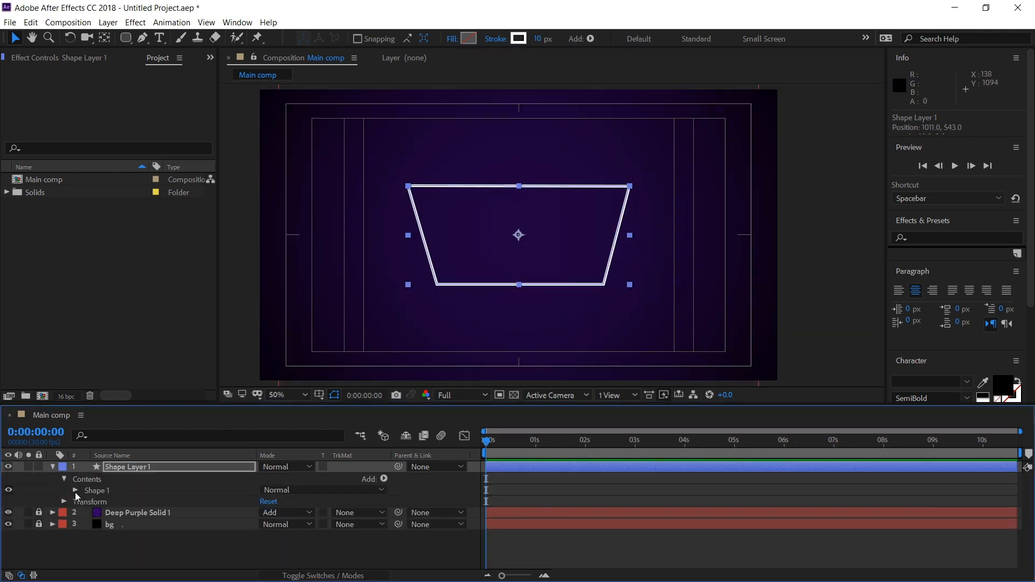
pyautogui.click(75, 491)
pyautogui.click(87, 502)
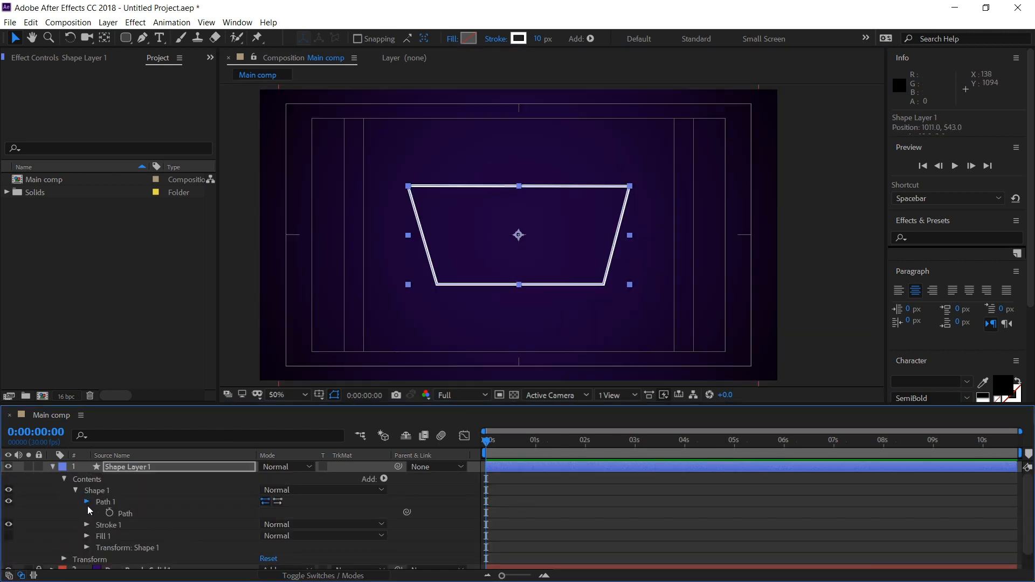
pyautogui.click(86, 502)
pyautogui.click(87, 513)
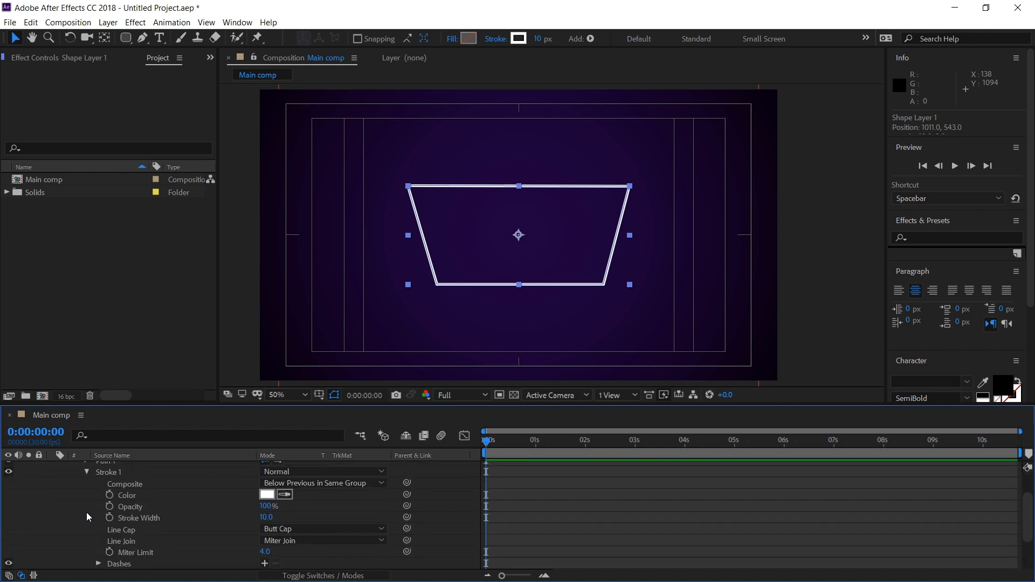
pyautogui.scroll(-1, 86, 512)
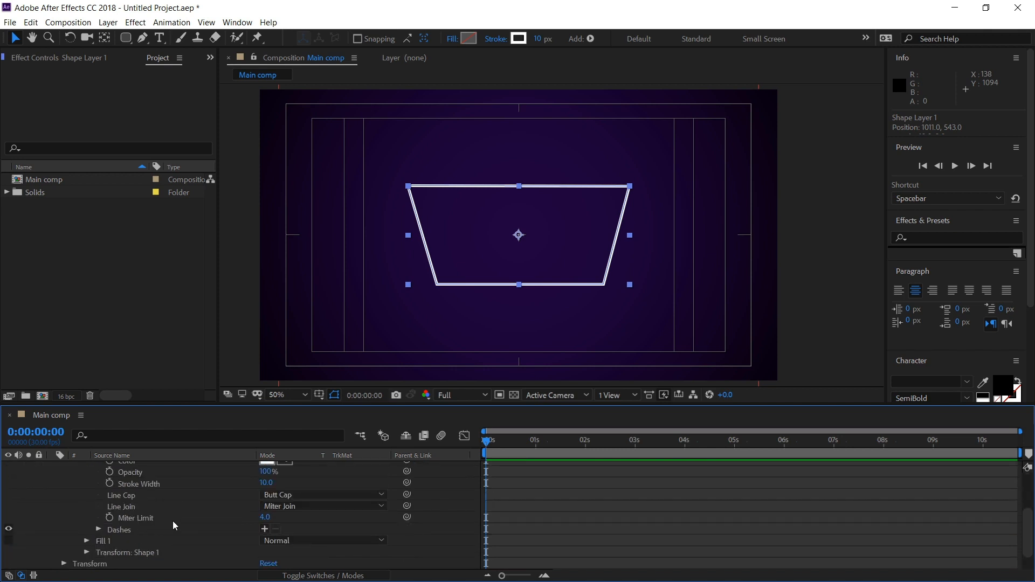
pyautogui.click(294, 496)
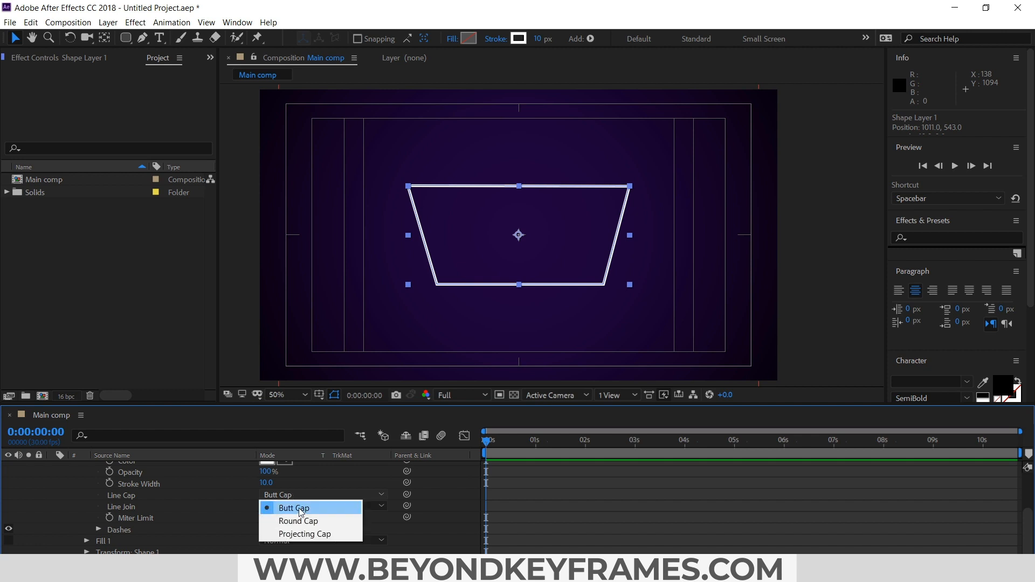
pyautogui.click(301, 519)
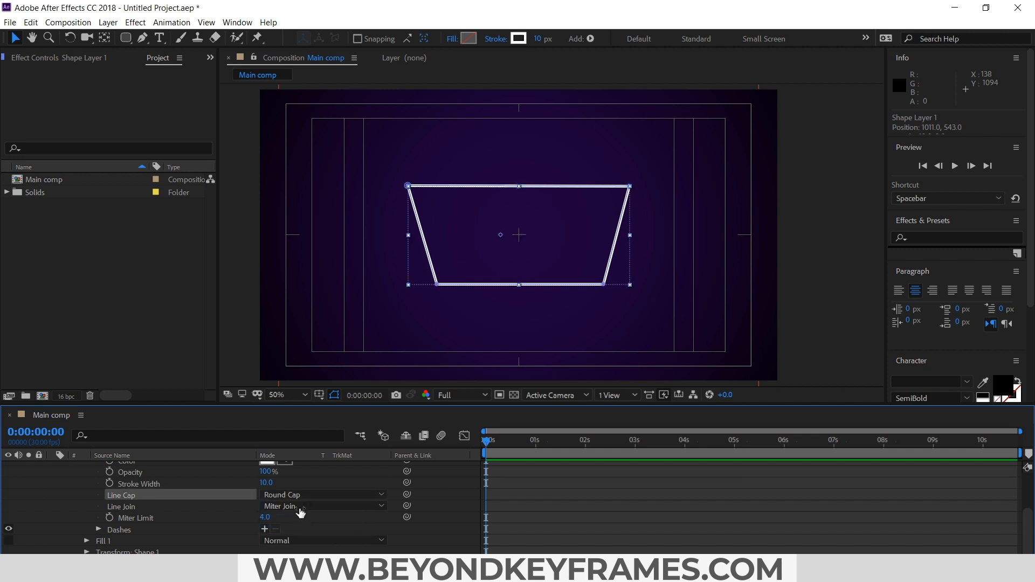
pyautogui.click(302, 507)
pyautogui.click(323, 526)
pyautogui.click(523, 507)
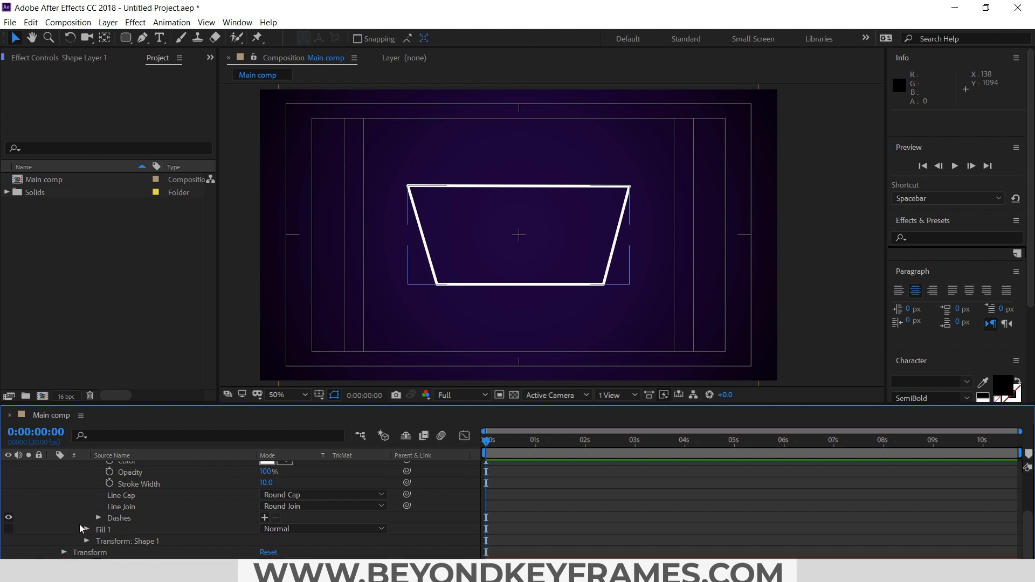
# Add Round Corners to the trapezoid shape layer and set the radius to 54.
pyautogui.scroll(3, 79, 526)
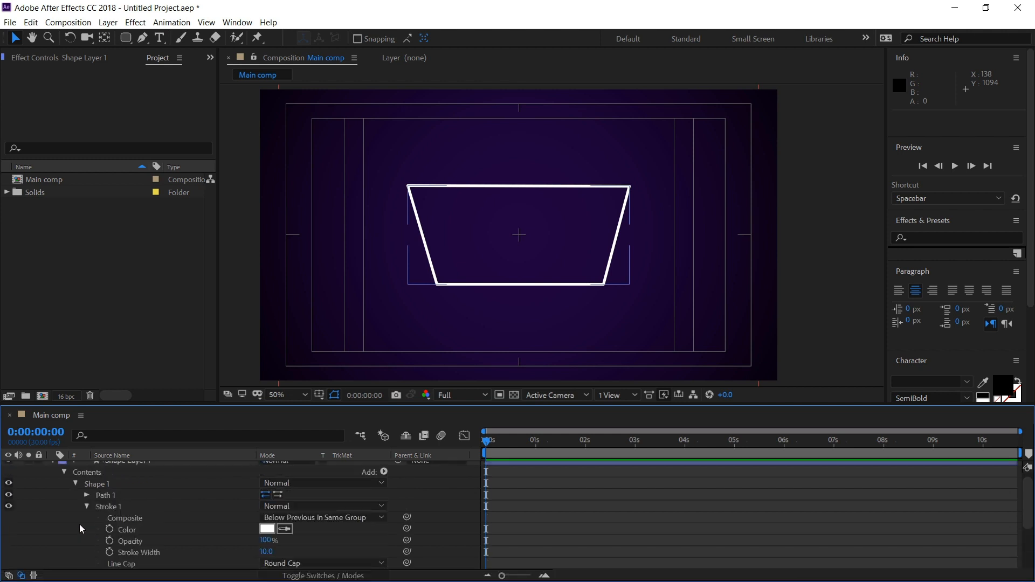
pyautogui.click(385, 472)
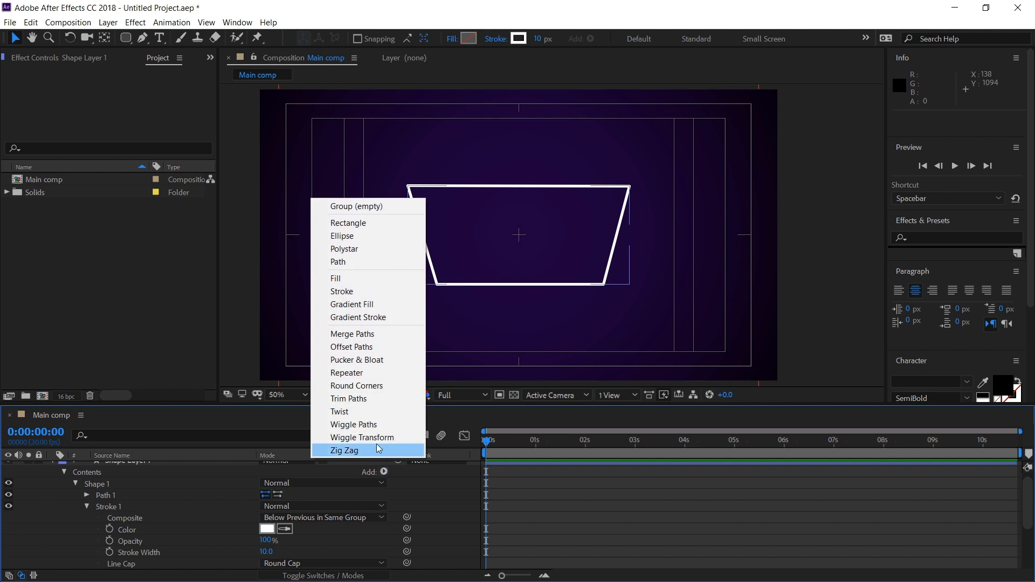
pyautogui.click(369, 386)
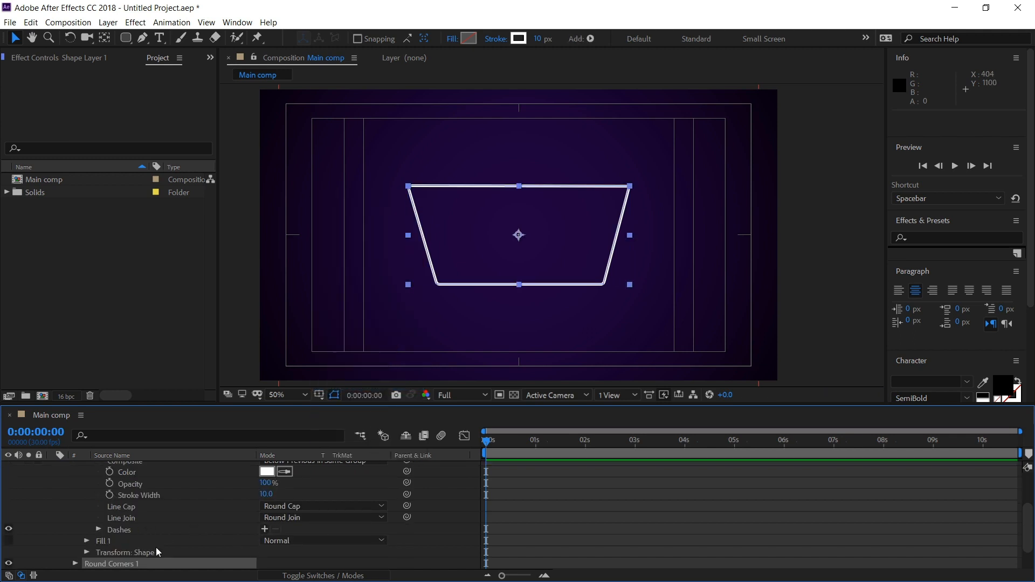
pyautogui.scroll(-3, 157, 548)
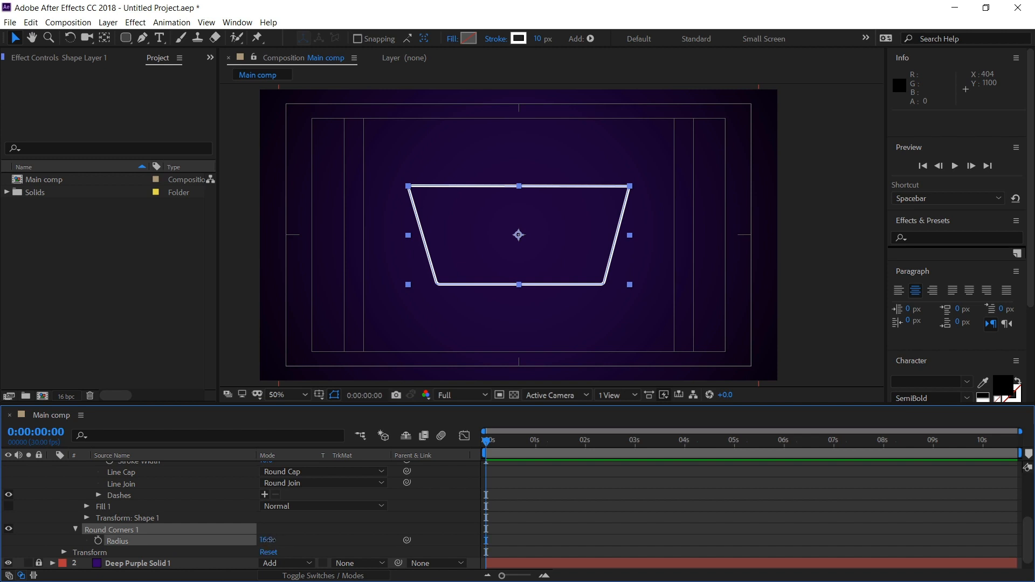
pyautogui.moveTo(266, 540); pyautogui.dragTo(291, 537)
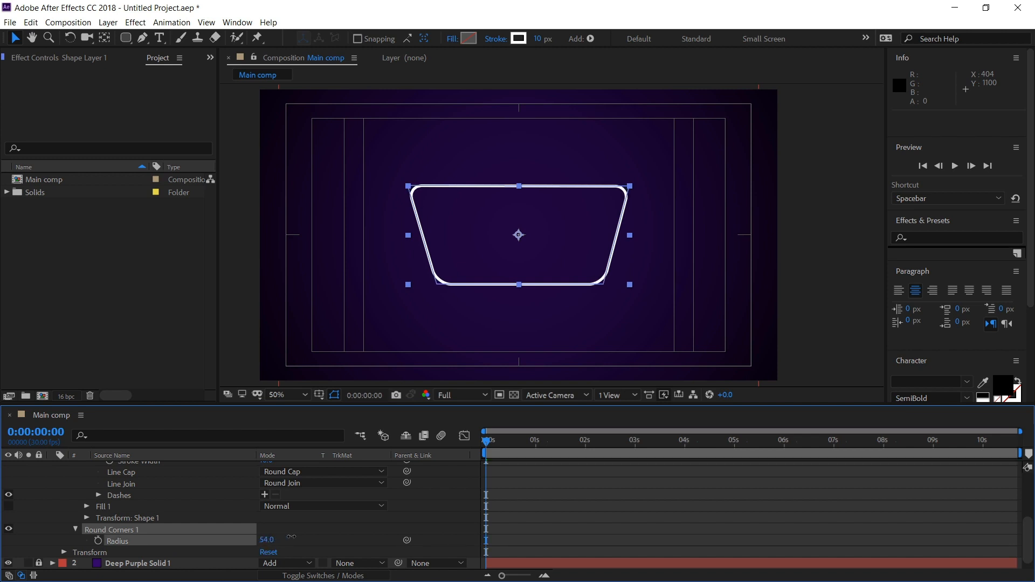
pyautogui.click(529, 513)
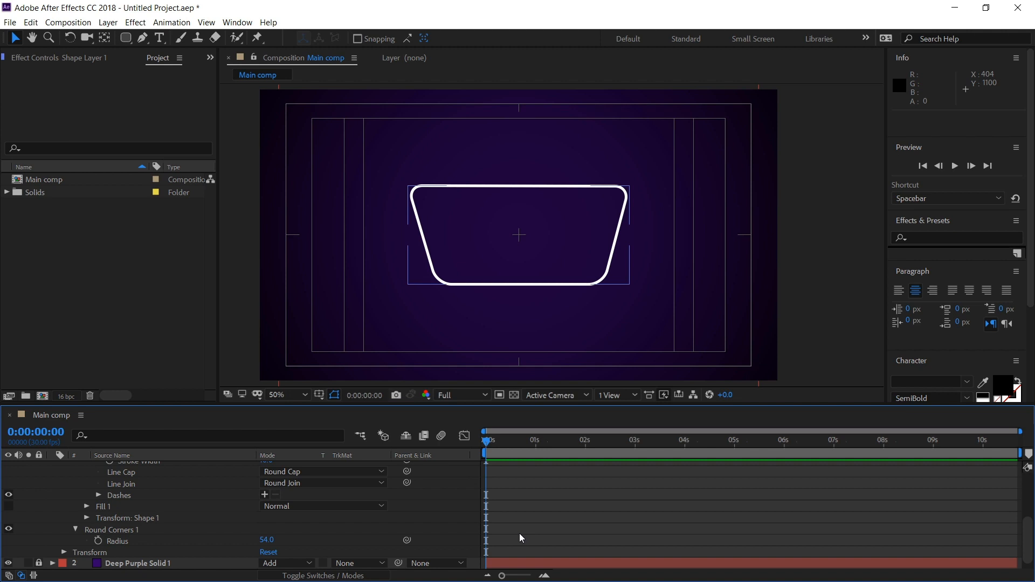
# Draw a small circle about 79 px wide over the trapezoid's upper left edge as a new shape layer.
pyautogui.scroll(4, 67, 493)
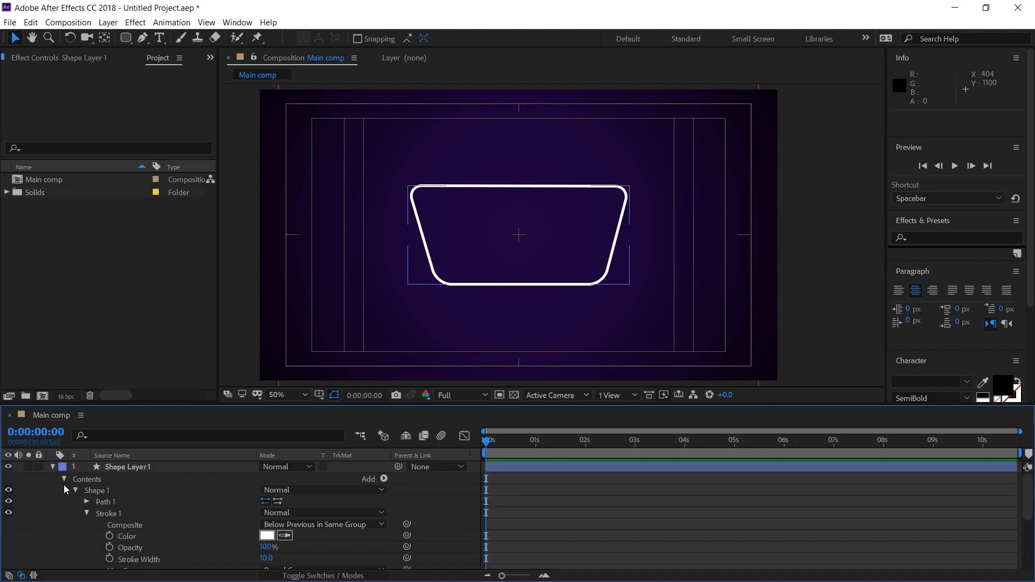
pyautogui.click(53, 467)
pyautogui.click(137, 470)
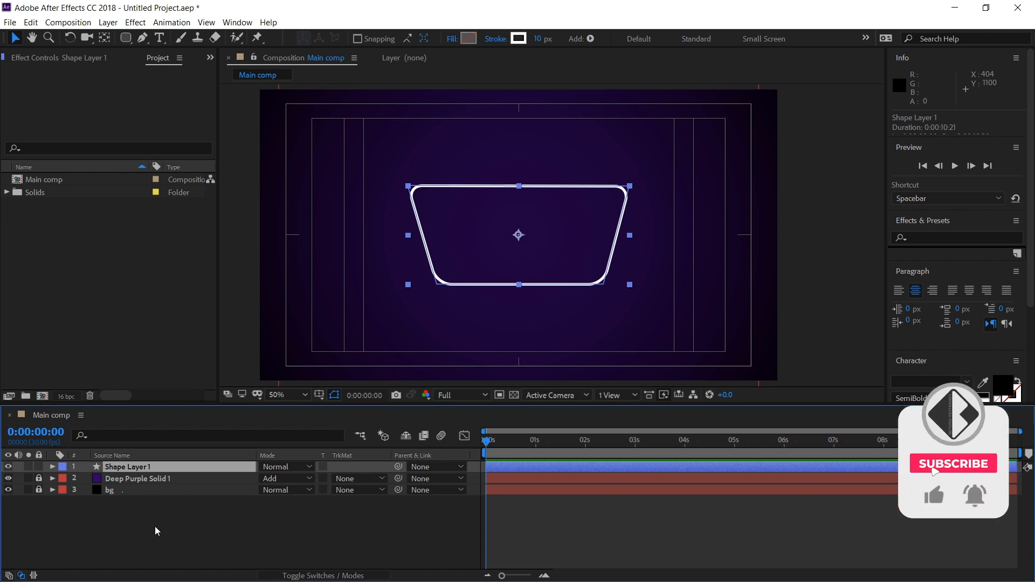
pyautogui.click(164, 538)
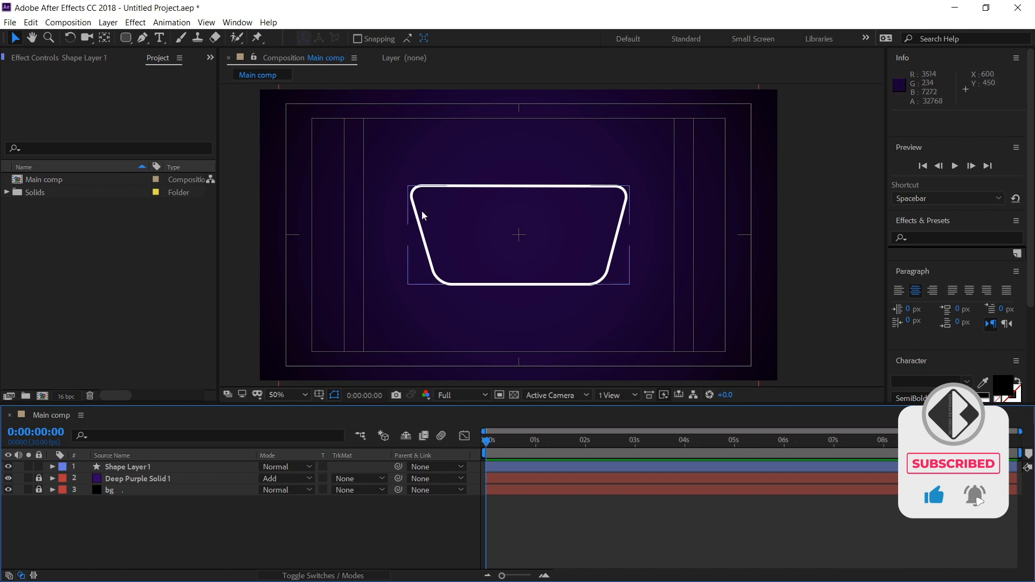
pyautogui.scroll(2, 422, 212)
pyautogui.moveTo(125, 37); pyautogui.dragTo(173, 64)
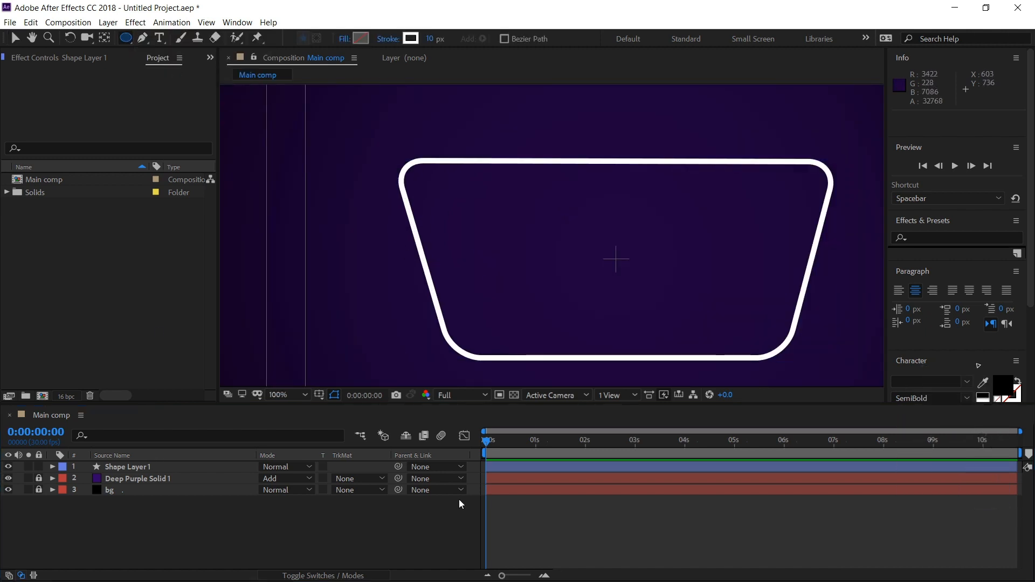
pyautogui.moveTo(390, 185)
pyautogui.mouseDown()
pyautogui.moveTo(434, 225)
pyautogui.moveTo(424, 216)
pyautogui.mouseUp()
pyautogui.press('v')
# Set the circle's stroke width to 7 px and nudge the circle slightly right on the trapezoid's edge.
pyautogui.click(537, 40)
pyautogui.write('6')
pyautogui.press('Return')
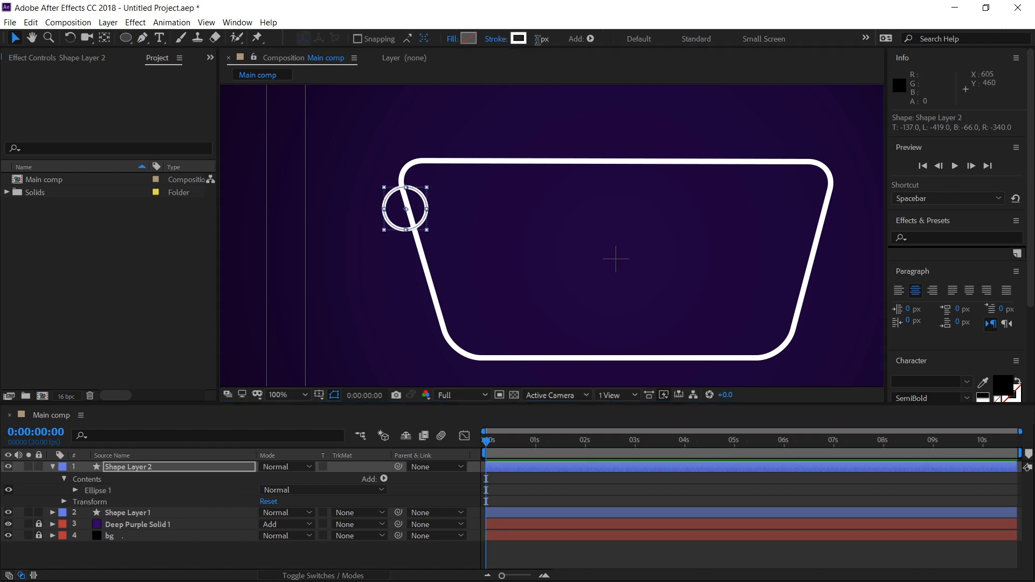
pyautogui.click(393, 228)
pyautogui.moveTo(394, 229); pyautogui.dragTo(396, 228)
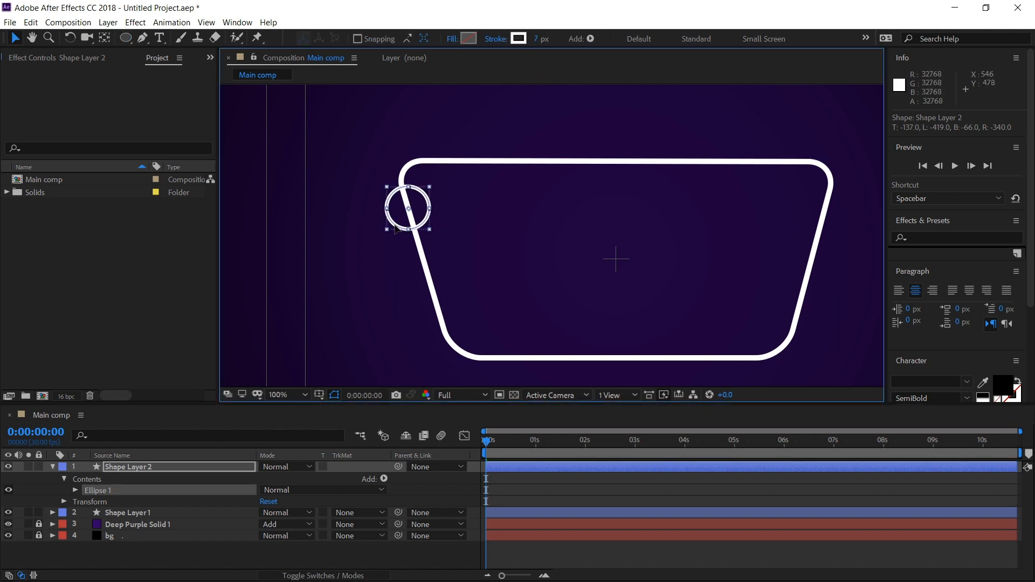
# Add Trim Paths to the circle and keyframe its End at 0% on frame 0.
pyautogui.click(75, 489)
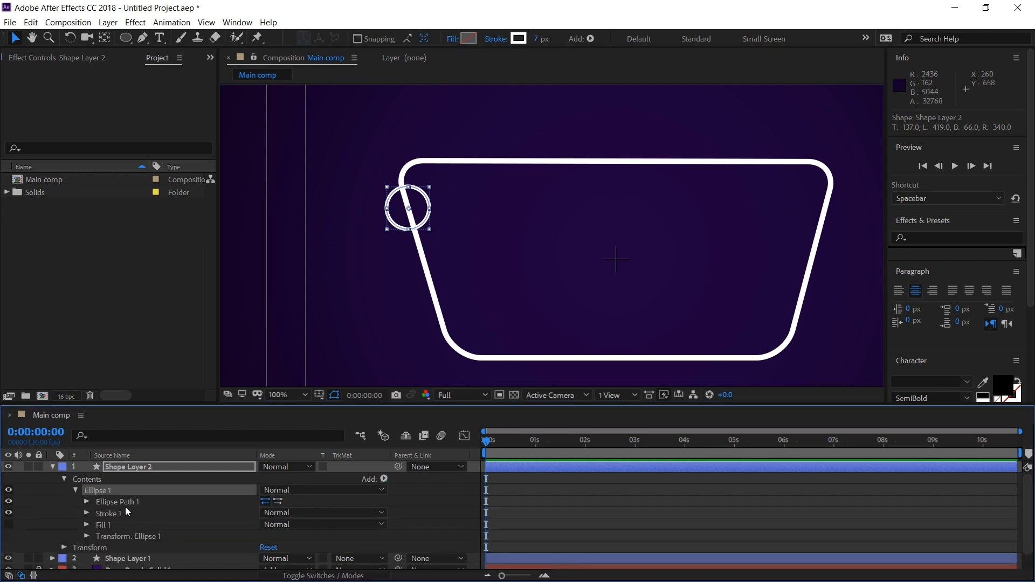
pyautogui.click(383, 479)
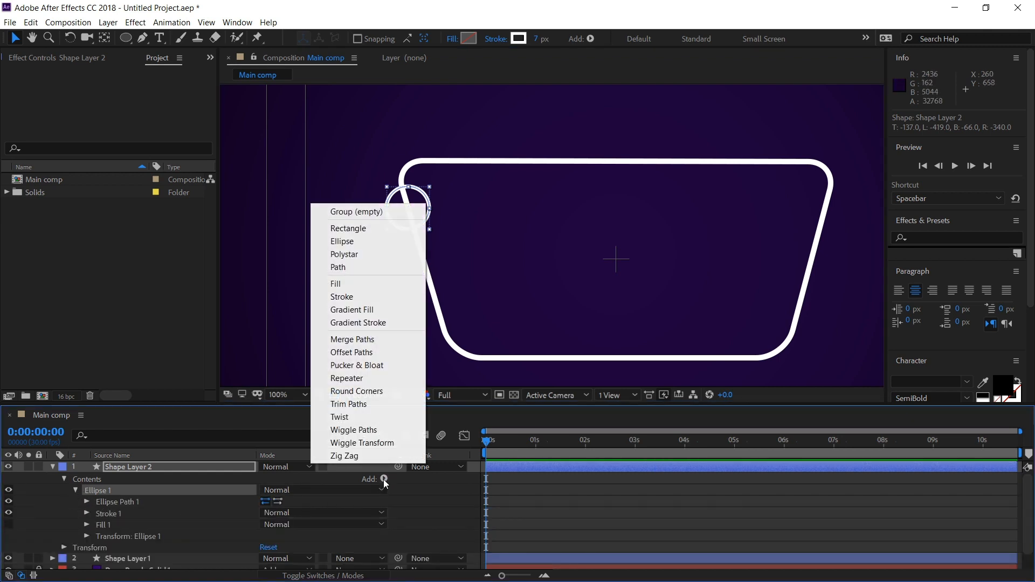
pyautogui.click(364, 406)
pyautogui.click(87, 512)
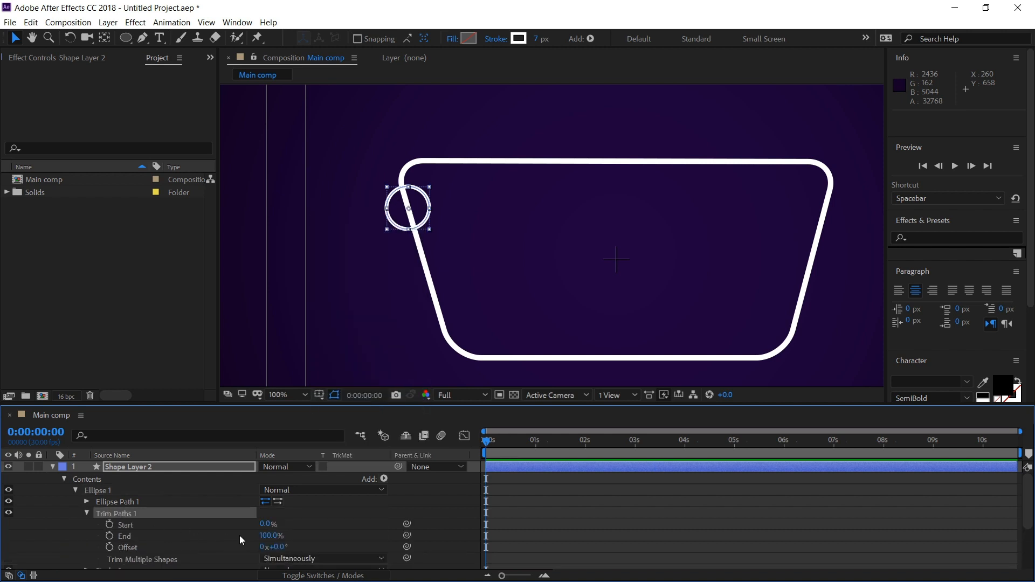
pyautogui.moveTo(265, 537); pyautogui.dragTo(248, 533)
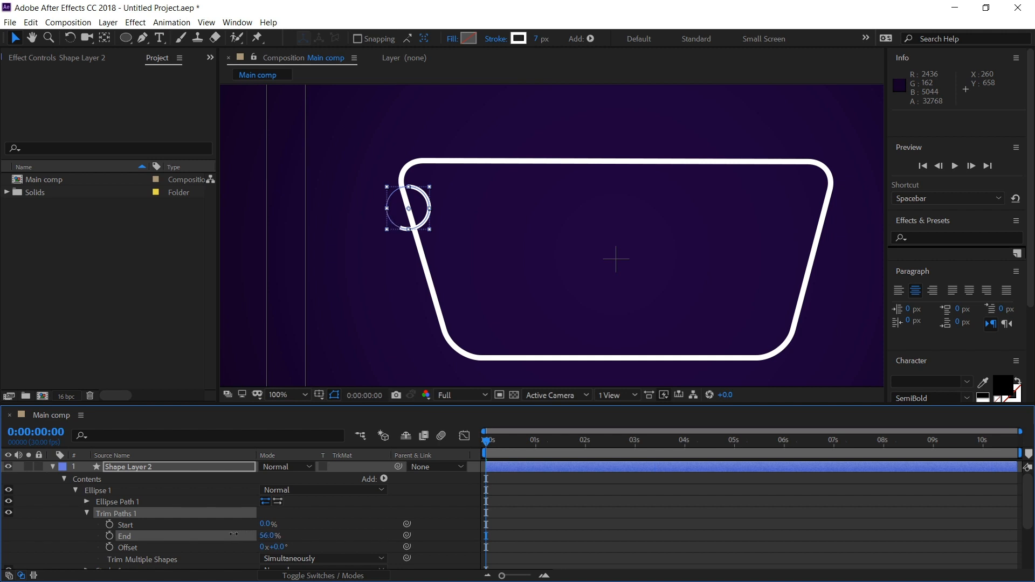
pyautogui.moveTo(222, 531); pyautogui.dragTo(183, 528)
pyautogui.click(110, 535)
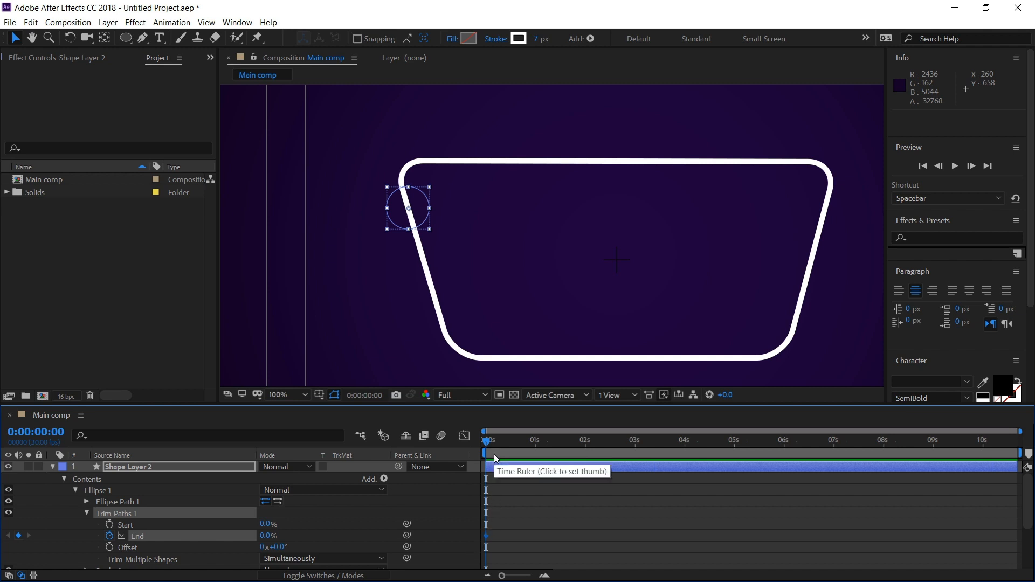
# Keyframe the circle's Trim Paths End at 94% on frame 9 and set its Offset to -67°.
pyautogui.press('=')
pyautogui.press('=')
pyautogui.press('=')
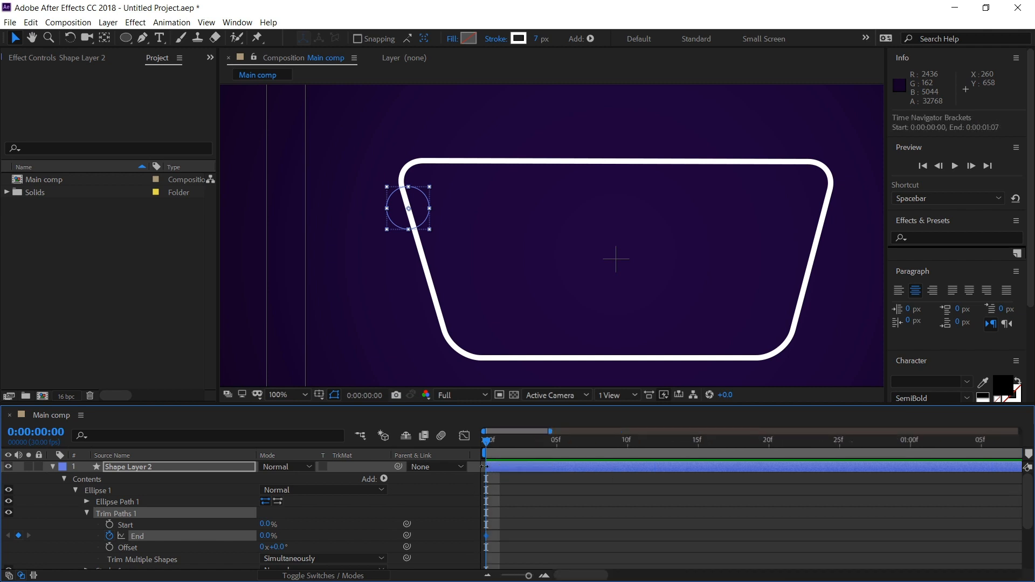
pyautogui.moveTo(540, 439); pyautogui.dragTo(613, 439)
pyautogui.moveTo(268, 535)
pyautogui.mouseDown()
pyautogui.moveTo(319, 535)
pyautogui.moveTo(241, 554)
pyautogui.mouseUp()
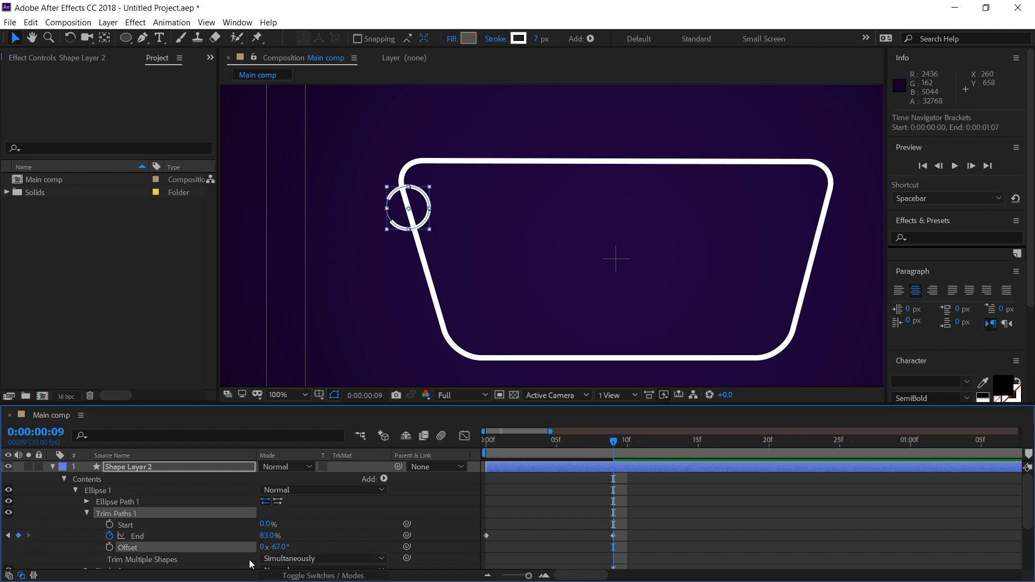
pyautogui.moveTo(267, 536); pyautogui.dragTo(274, 536)
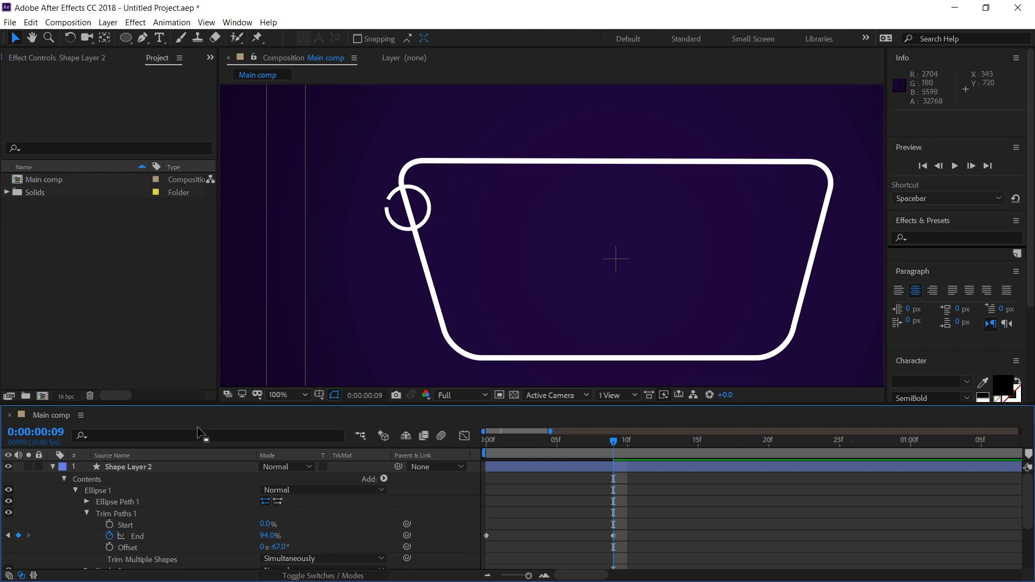
# Duplicate the circle layer and place the copy over the trapezoid's lower right edge.
pyautogui.click(147, 468)
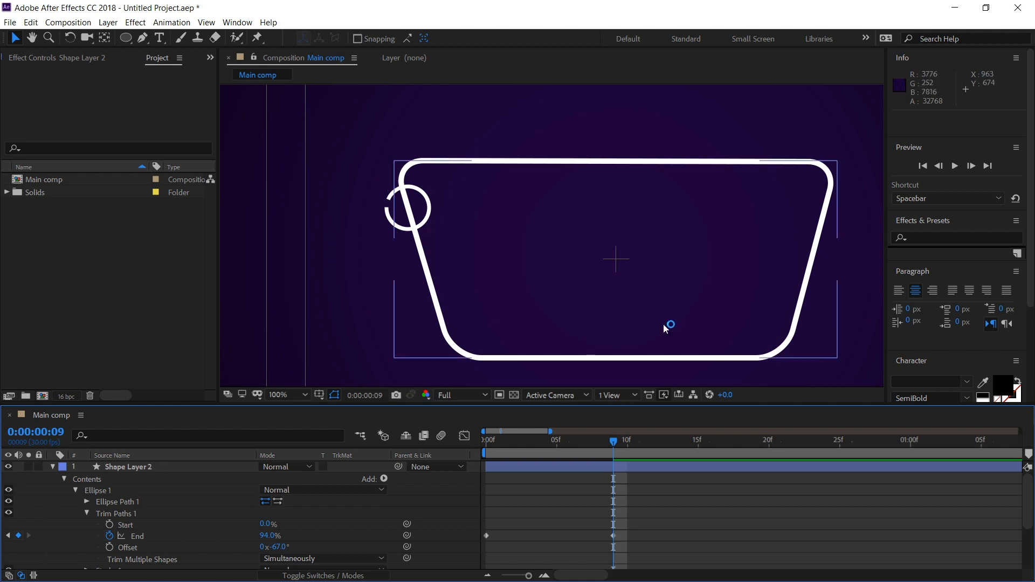
pyautogui.click(179, 487)
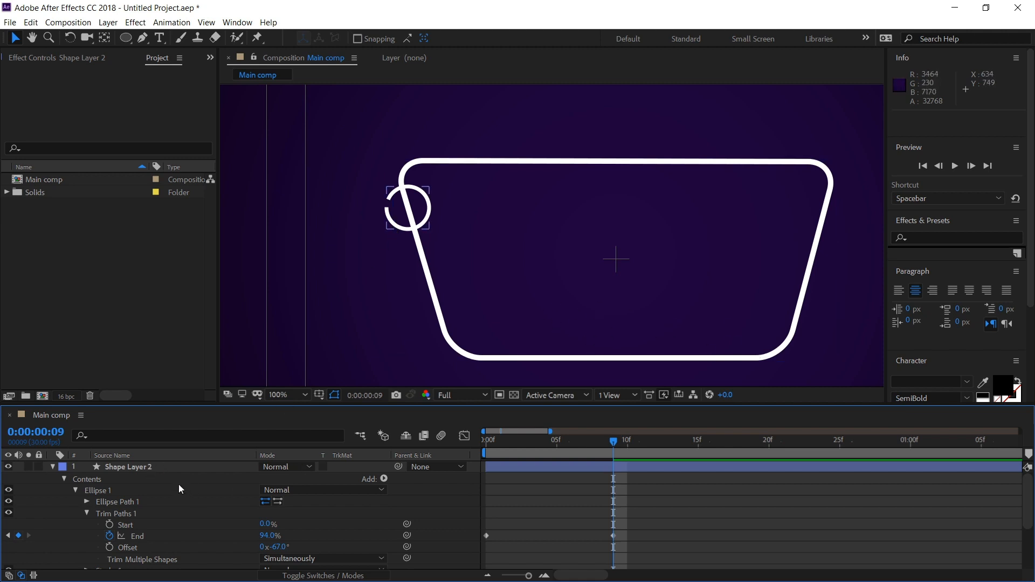
pyautogui.click(138, 469)
pyautogui.click(53, 467)
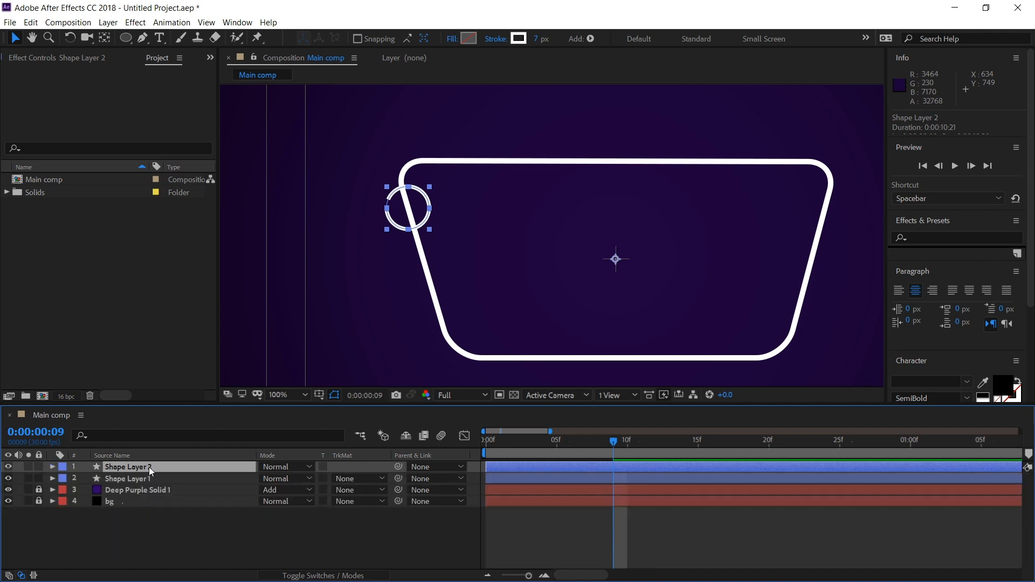
pyautogui.hotkey('ctrl', 'd')
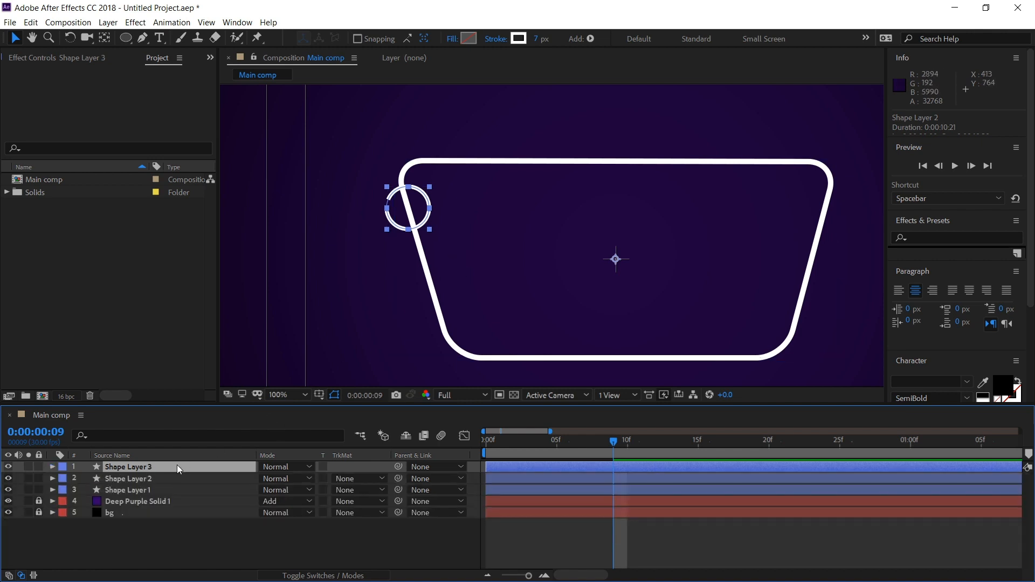
pyautogui.keyDown('ctrl'); pyautogui.click(153, 479); pyautogui.keyUp('ctrl')
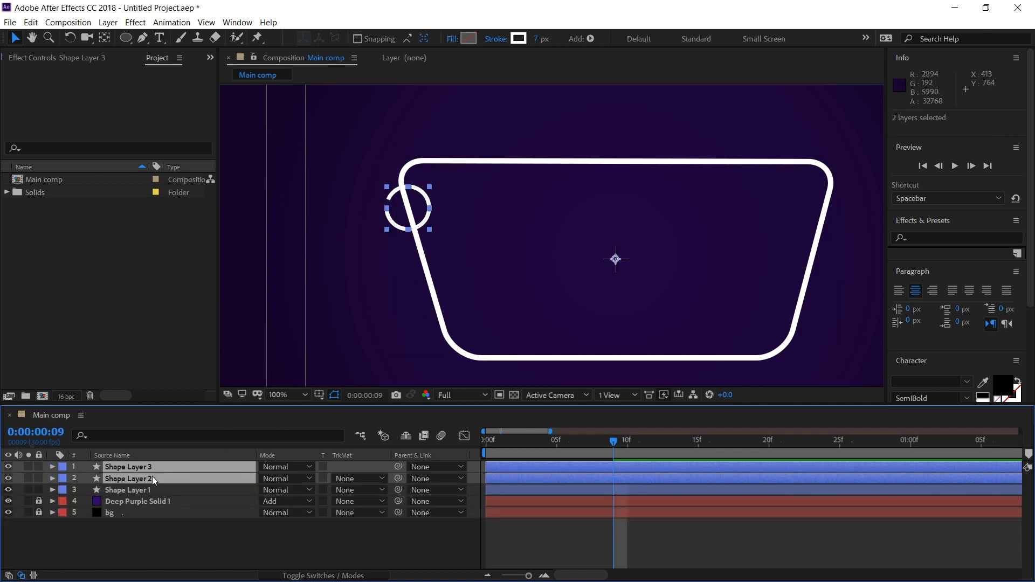
pyautogui.click(170, 568)
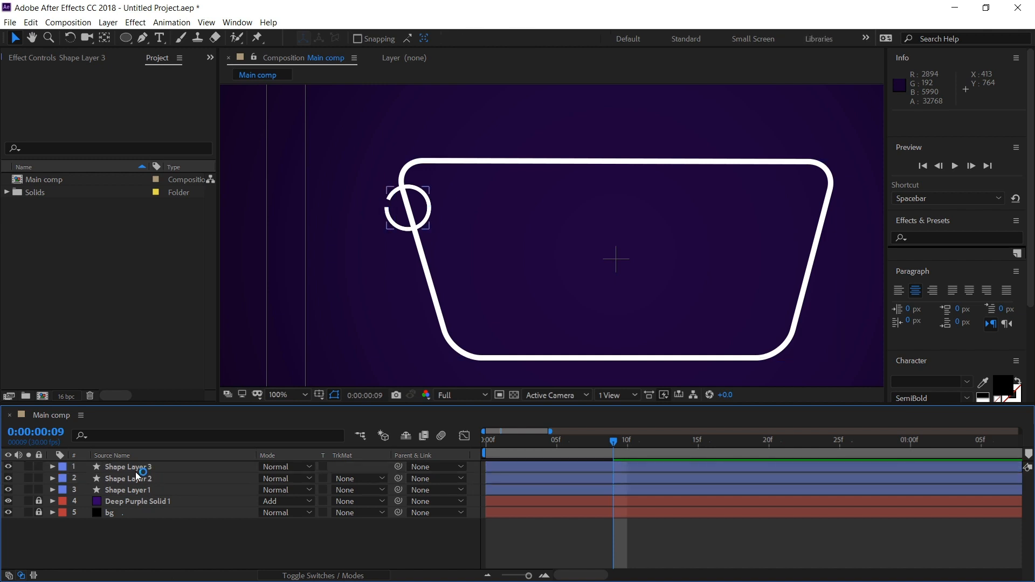
pyautogui.click(136, 470)
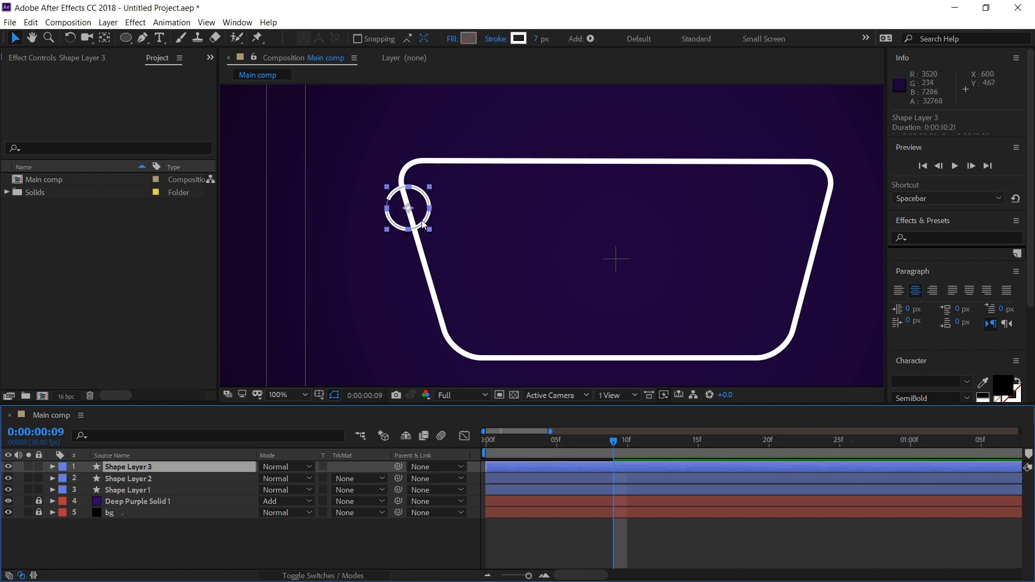
pyautogui.moveTo(422, 226); pyautogui.dragTo(817, 306)
pyautogui.press('Return')
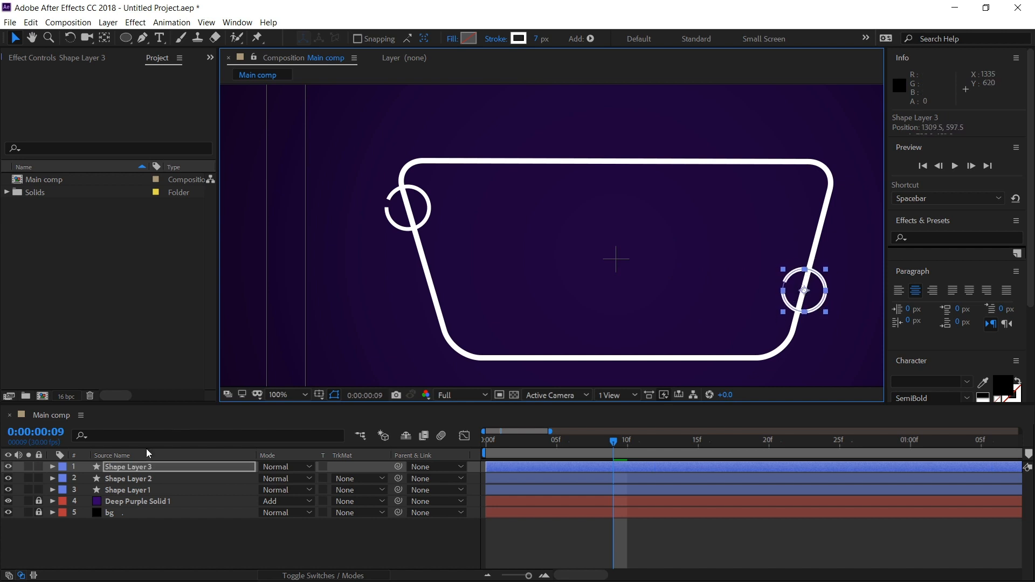
# Set the Trim Paths Offset of the copied circle to -207°.
pyautogui.click(52, 467)
pyautogui.click(65, 478)
pyautogui.click(75, 489)
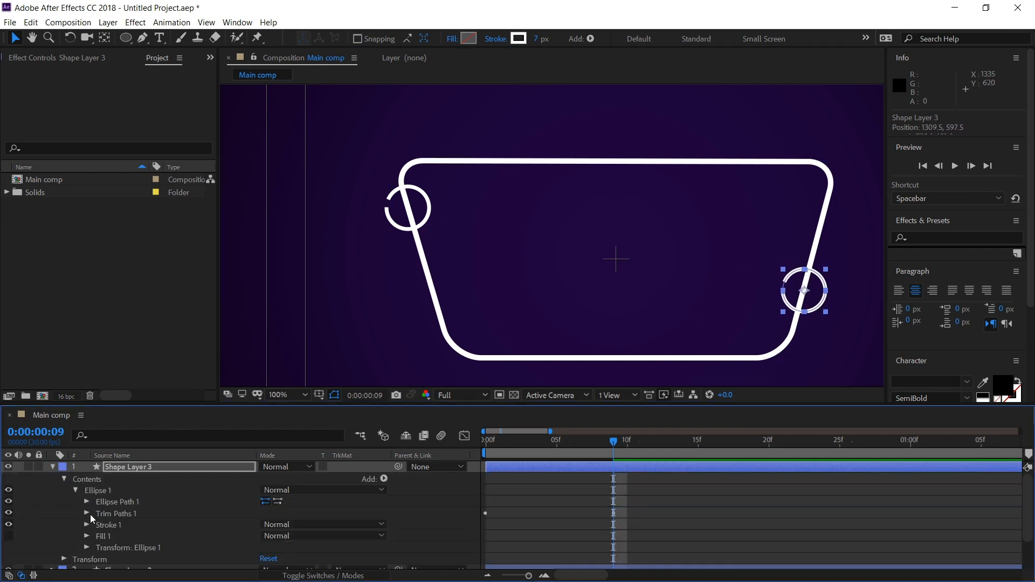
pyautogui.click(87, 513)
pyautogui.moveTo(281, 552); pyautogui.dragTo(185, 548)
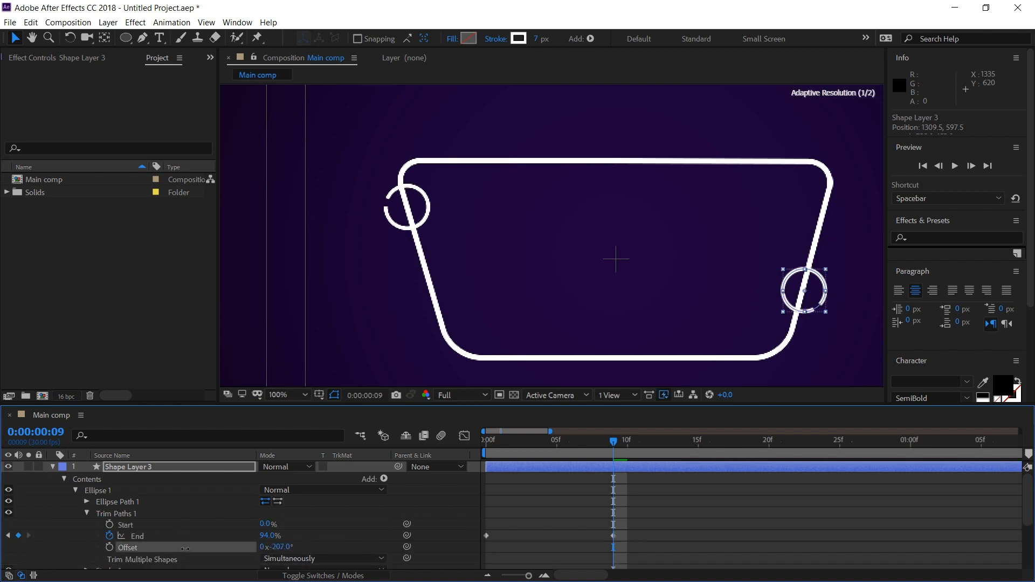
pyautogui.click(53, 467)
pyautogui.click(518, 532)
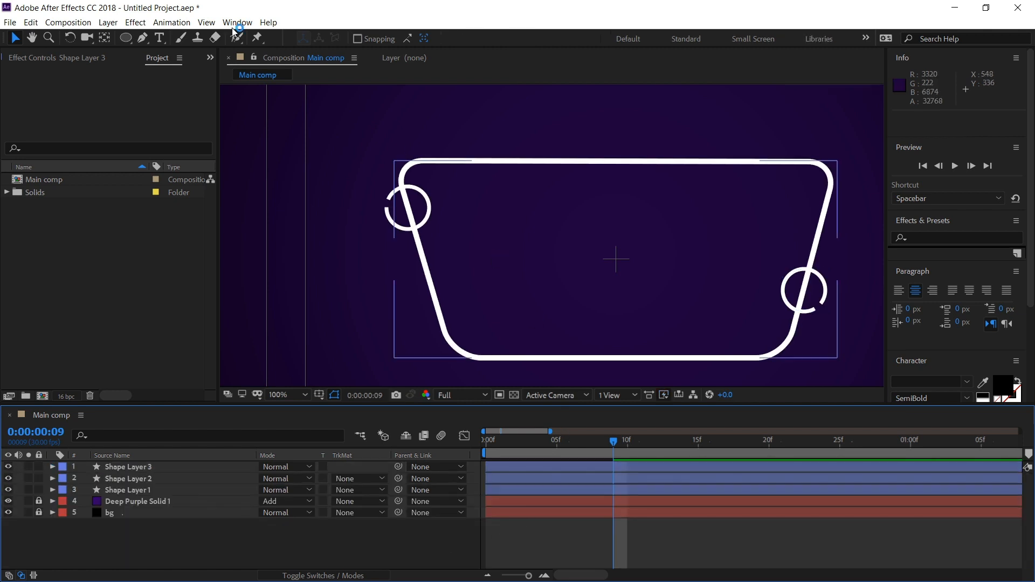
# Draw a closed triangle with the Pen tool across the trapezoid's lower left edge as a new shape layer.
pyautogui.click(143, 42)
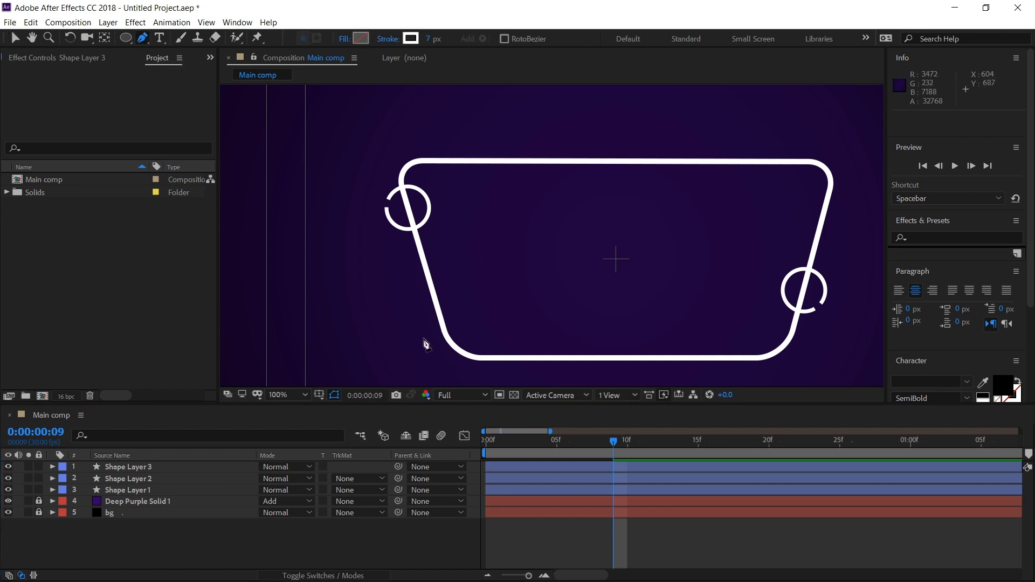
pyautogui.click(408, 318)
pyautogui.click(470, 308)
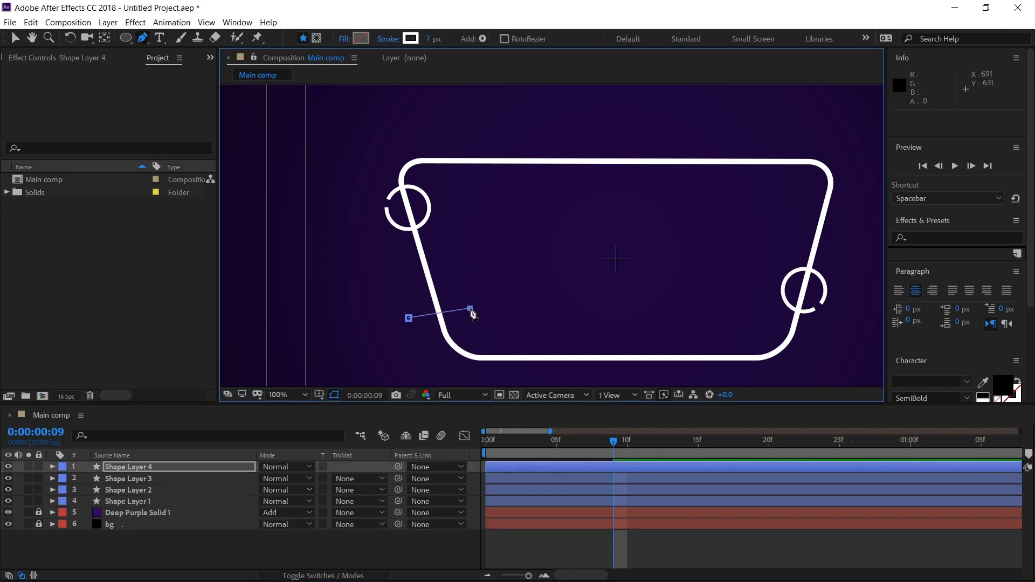
pyautogui.click(422, 349)
pyautogui.click(408, 318)
pyautogui.scroll(-1, 525, 328)
pyautogui.scroll(1, 524, 318)
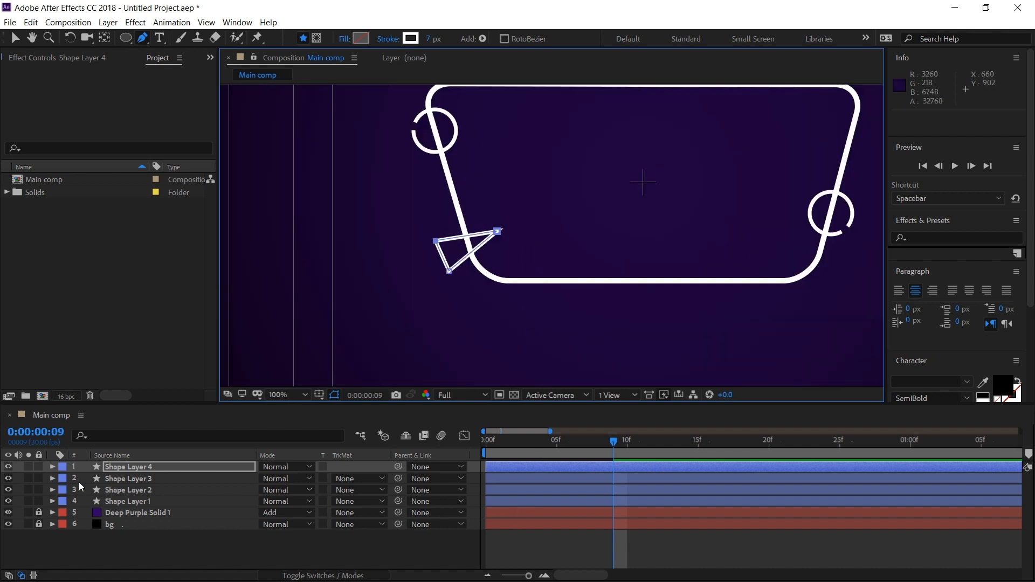
# Add Trim Paths to the triangle and keyframe its End at 0% on frame 0.
pyautogui.click(53, 467)
pyautogui.click(64, 479)
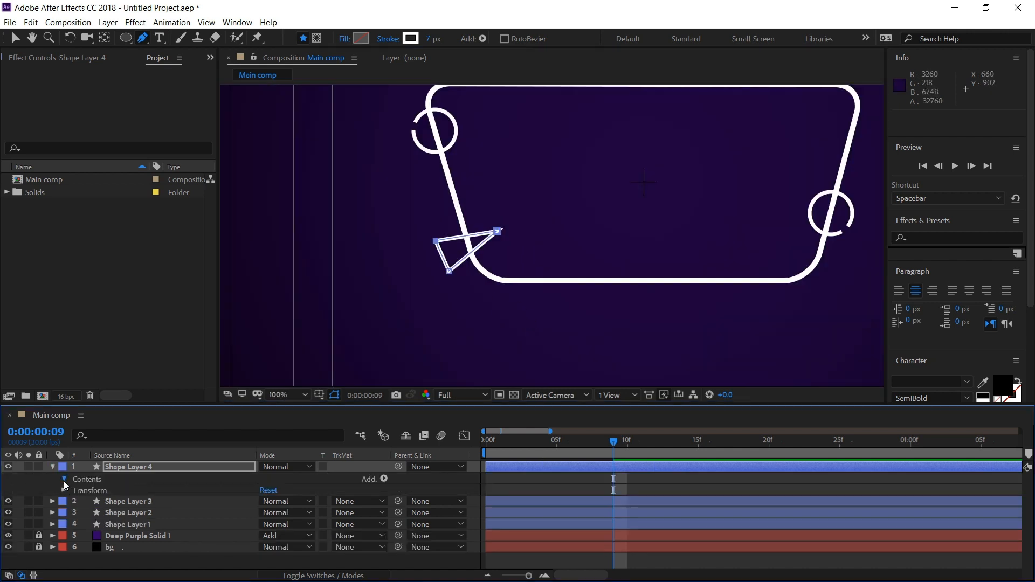
pyautogui.click(383, 479)
pyautogui.click(362, 399)
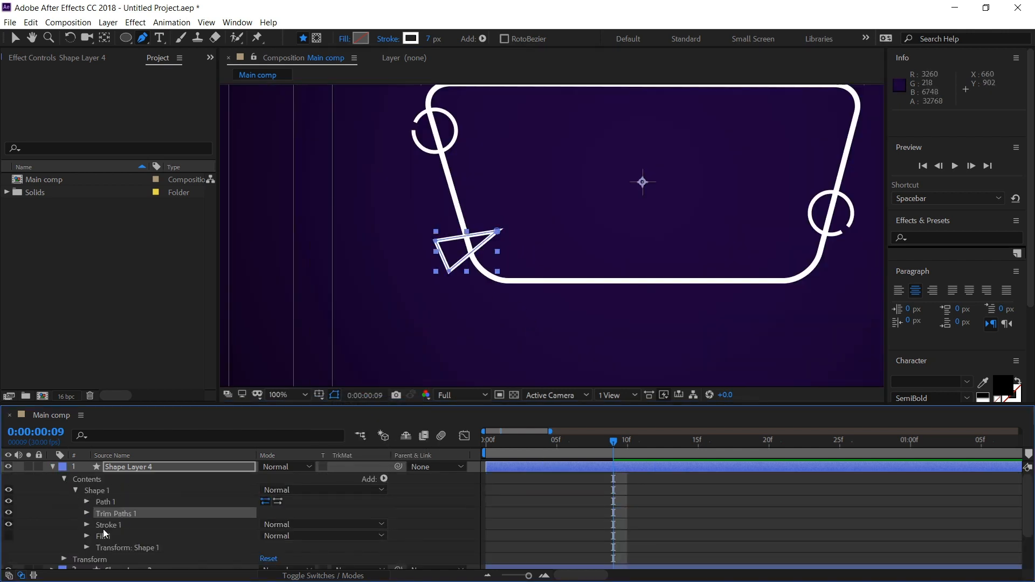
pyautogui.click(87, 515)
pyautogui.moveTo(269, 535); pyautogui.dragTo(204, 535)
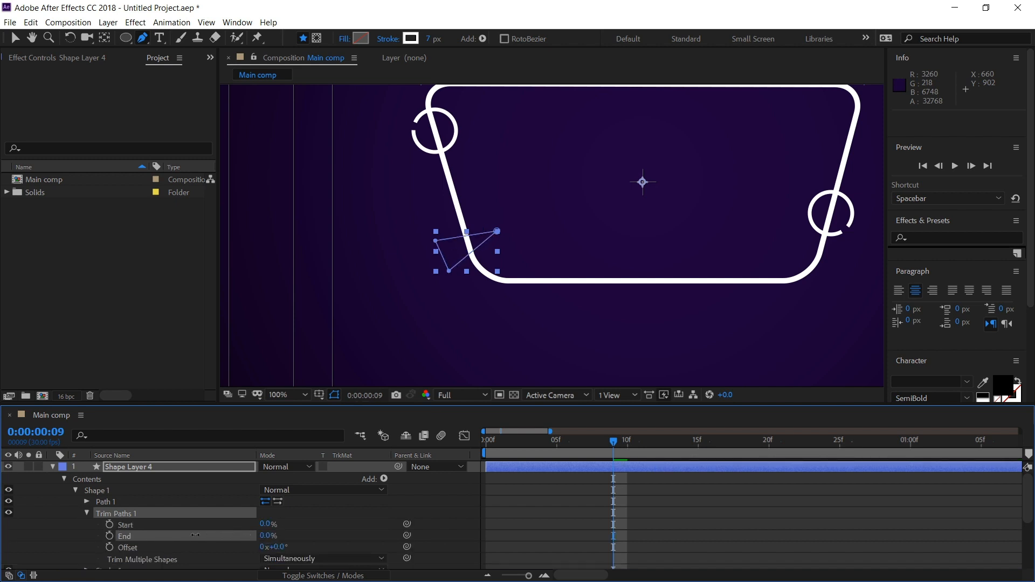
pyautogui.click(109, 535)
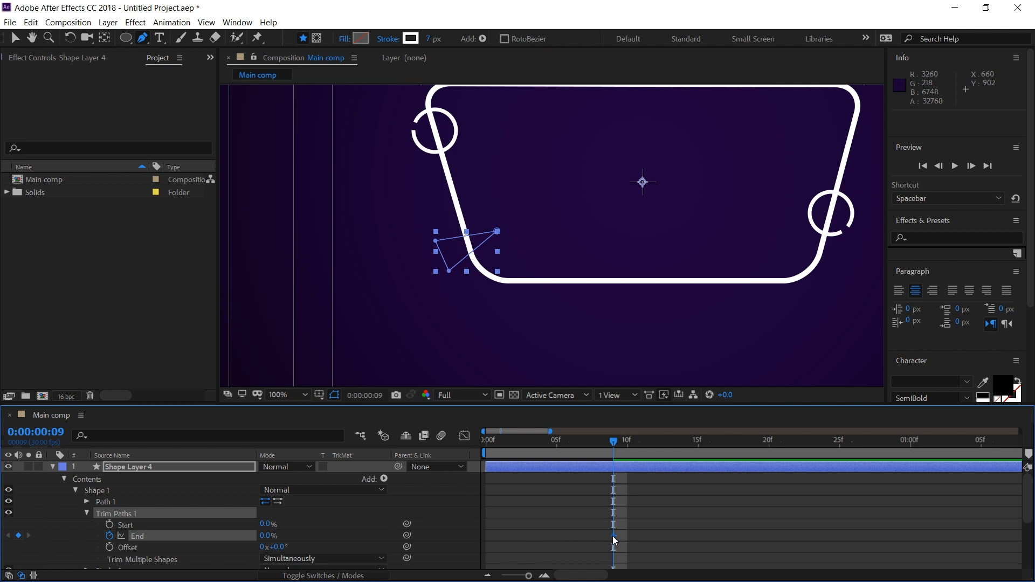
pyautogui.moveTo(613, 535); pyautogui.dragTo(487, 538)
# Keyframe the triangle's Trim Paths End at 90% on frame 9 and set its Offset to 206°.
pyautogui.moveTo(301, 537); pyautogui.dragTo(332, 537)
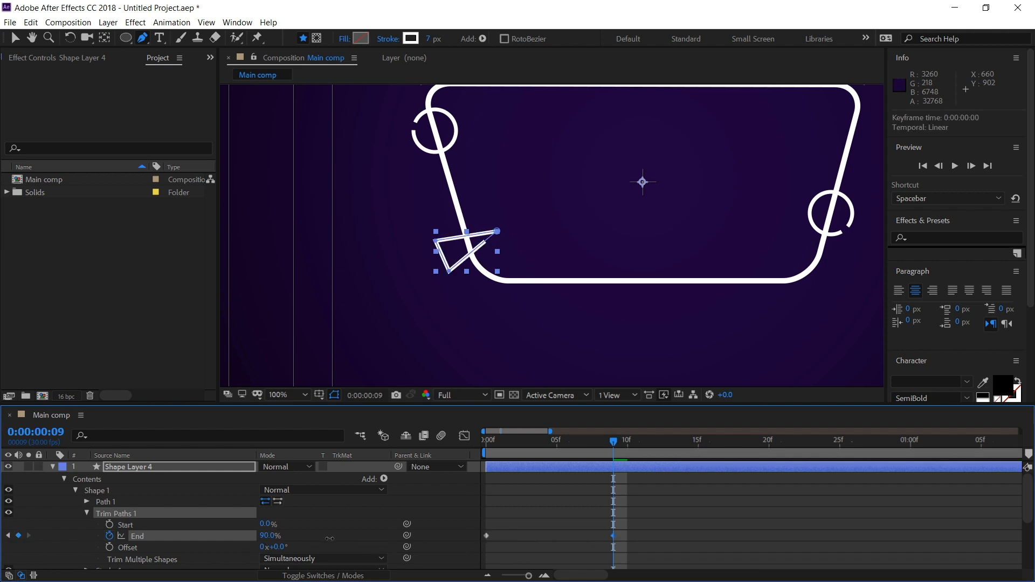
pyautogui.click(303, 538)
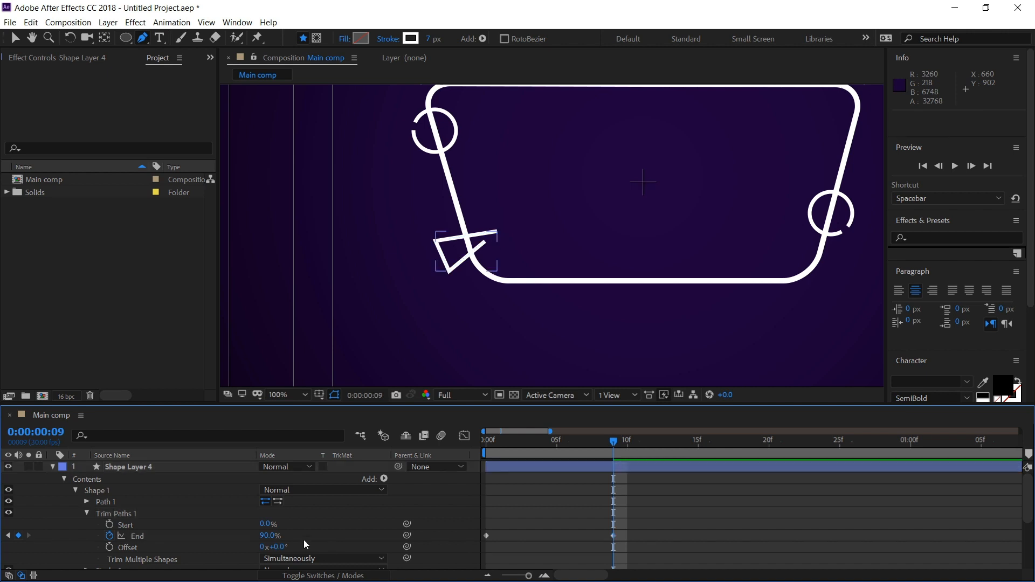
pyautogui.moveTo(281, 549); pyautogui.dragTo(295, 547)
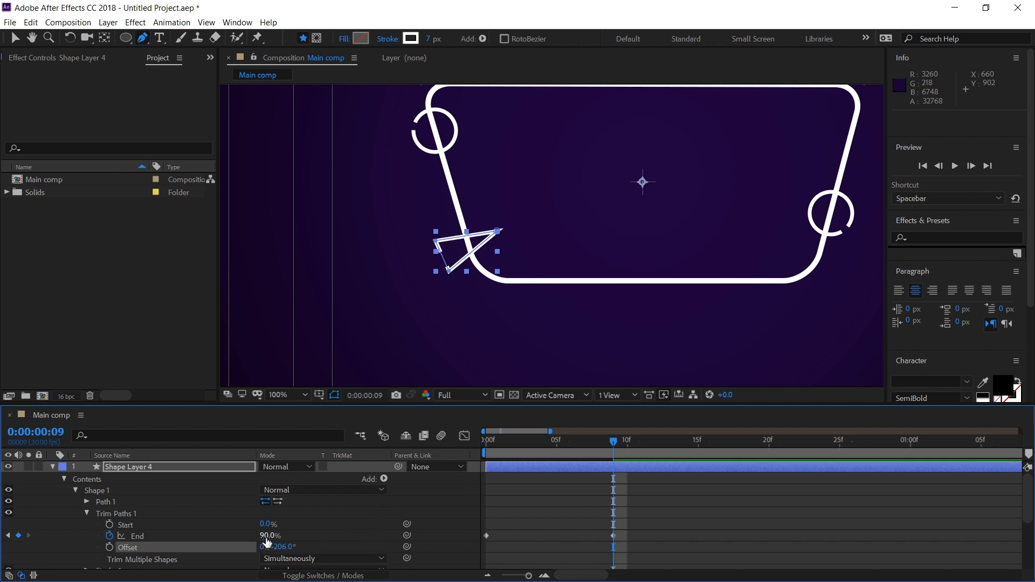
# Set the triangle's Trim Paths End to 96% and its Offset to 192° on frame 9.
pyautogui.moveTo(265, 536)
pyautogui.mouseDown()
pyautogui.moveTo(286, 546)
pyautogui.moveTo(273, 547)
pyautogui.mouseUp()
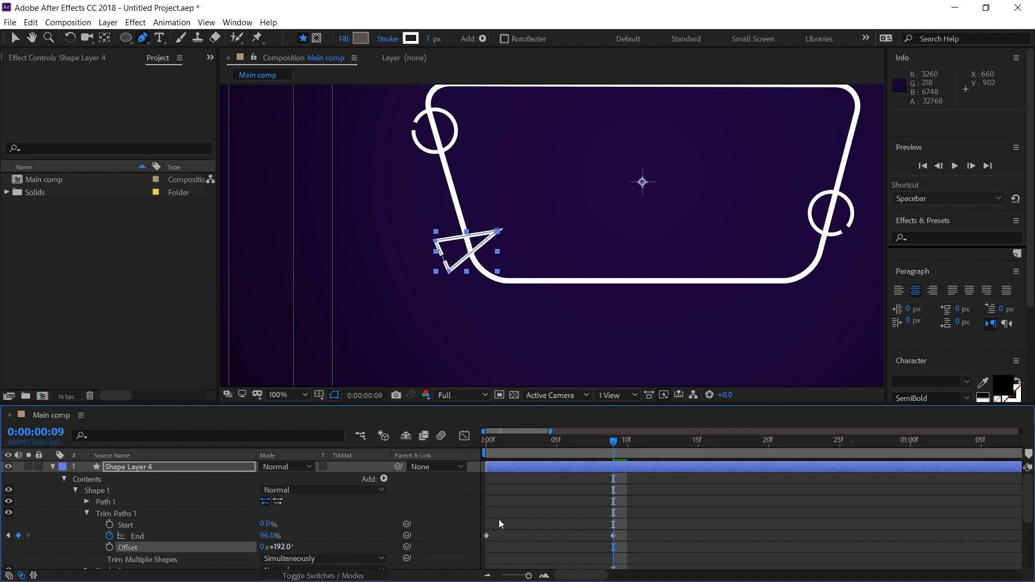
pyautogui.click(545, 519)
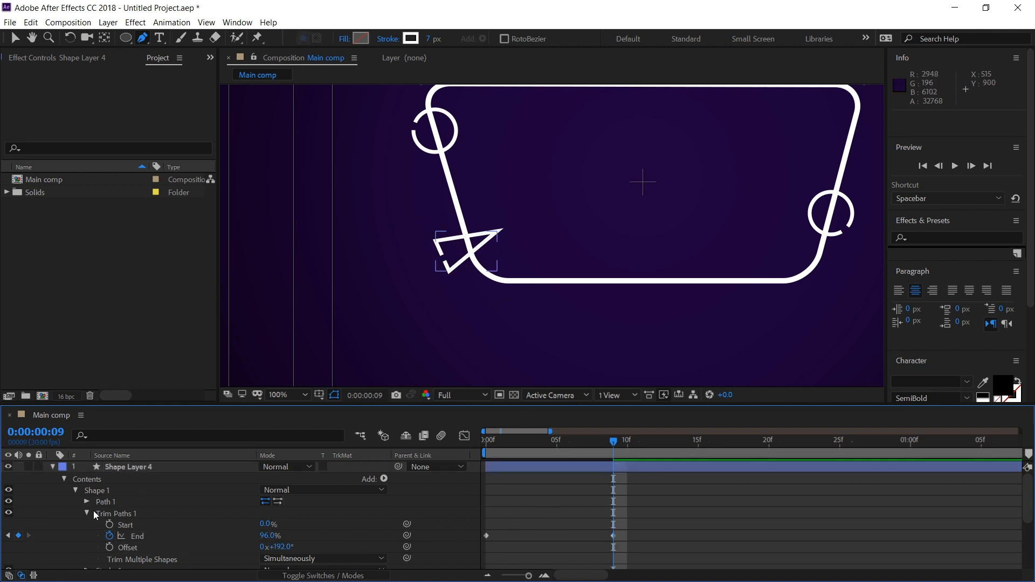
# Add Round Corners to the triangle's shape layer with a radius of 19.
pyautogui.click(383, 478)
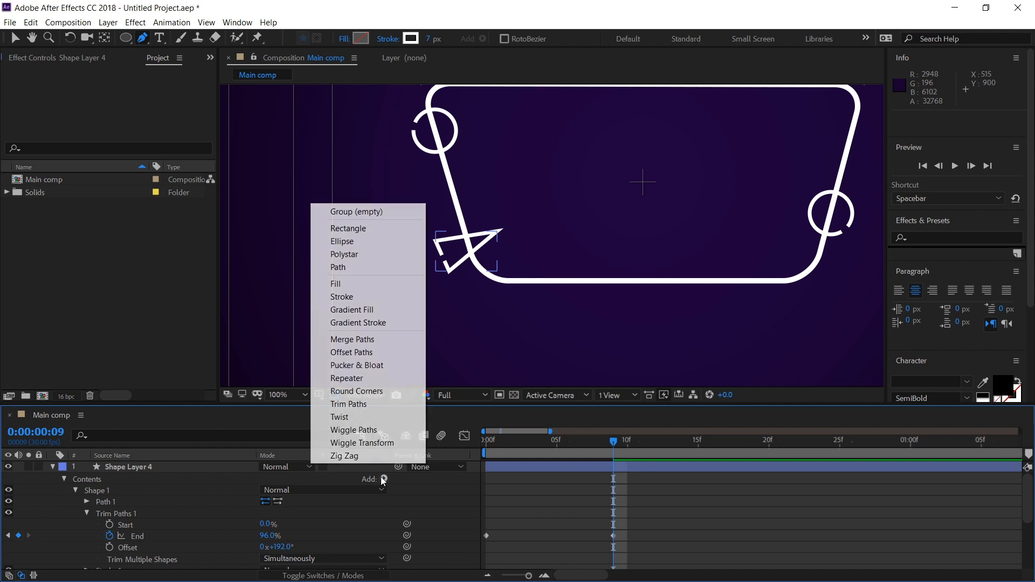
pyautogui.click(344, 390)
pyautogui.scroll(-1, 66, 554)
pyautogui.click(75, 528)
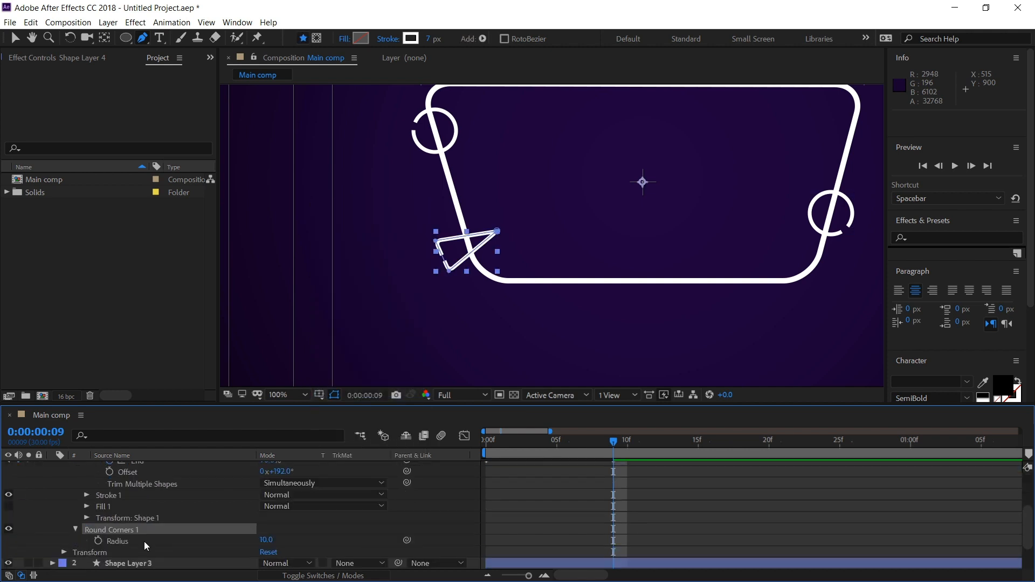
pyautogui.moveTo(266, 539); pyautogui.dragTo(274, 539)
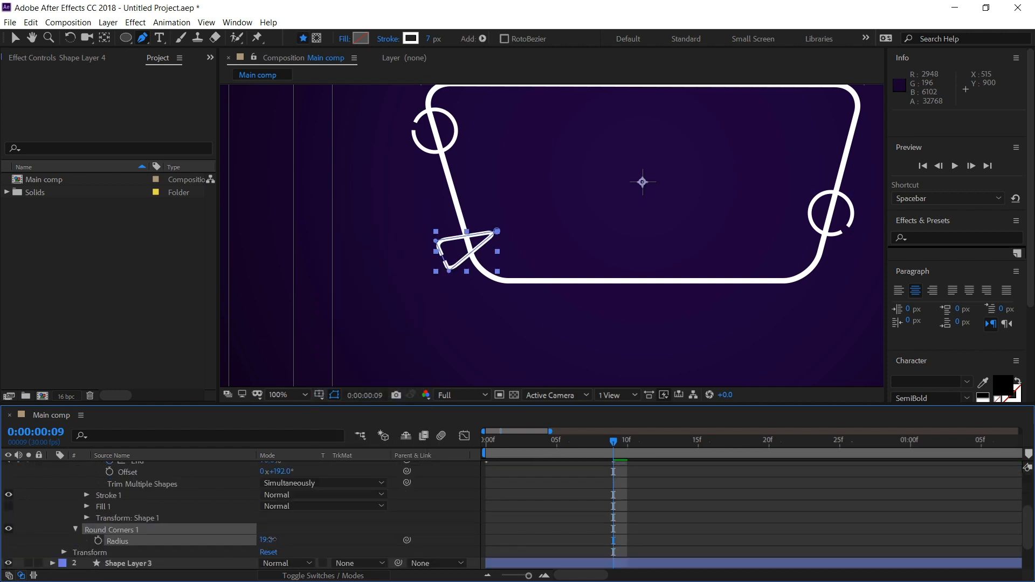
pyautogui.click(487, 497)
# Move the rounded triangle slightly down and outward over the trapezoid's lower left edge, to about 615.7, 687.2.
pyautogui.scroll(5, 189, 487)
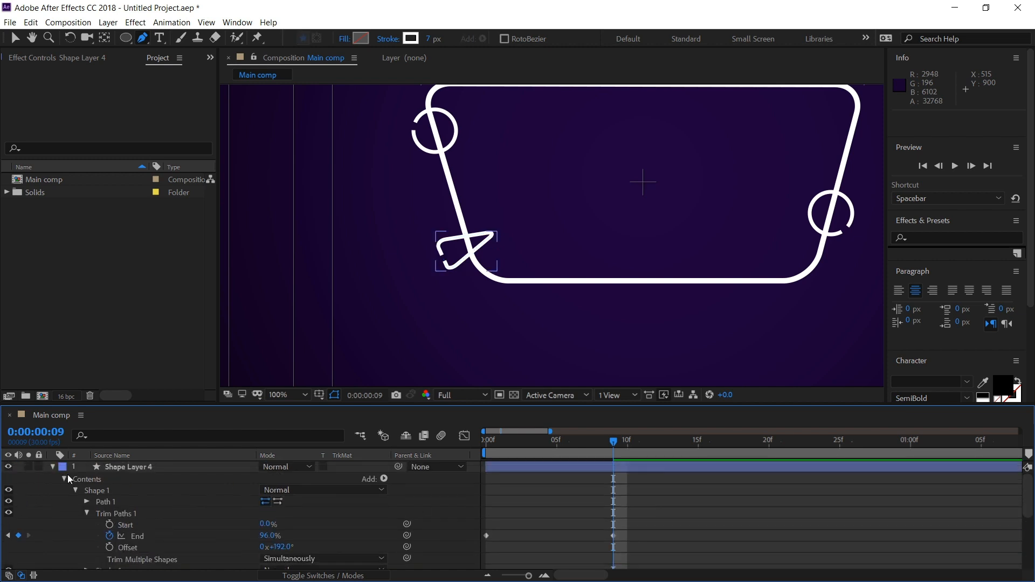
pyautogui.click(52, 468)
pyautogui.press('v')
pyautogui.moveTo(481, 245); pyautogui.dragTo(473, 256)
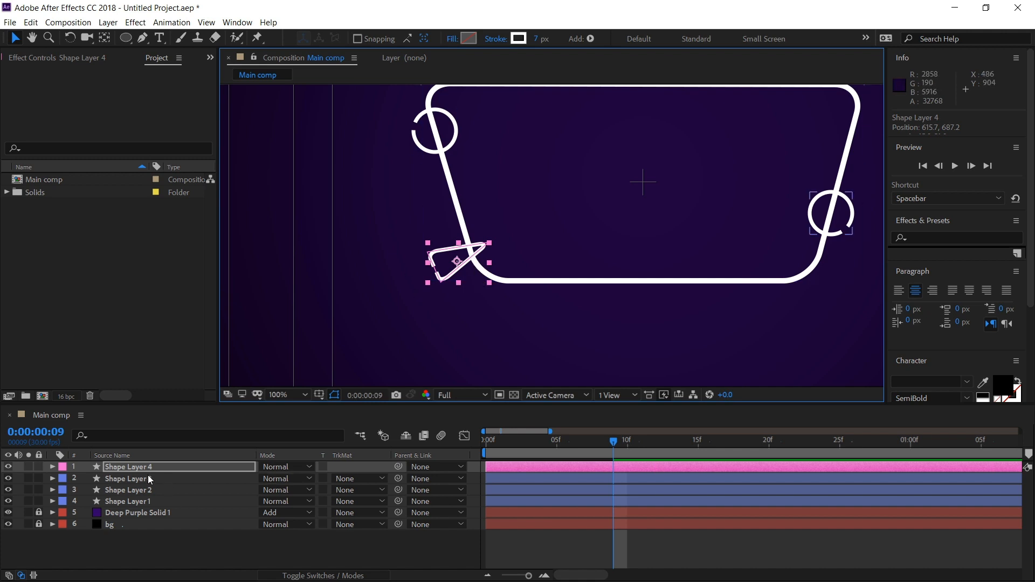
# Duplicate the triangle onto the trapezoid's lower left corner, scale the copy to 129% and rotate it to -43°.
pyautogui.hotkey('ctrl', 'd')
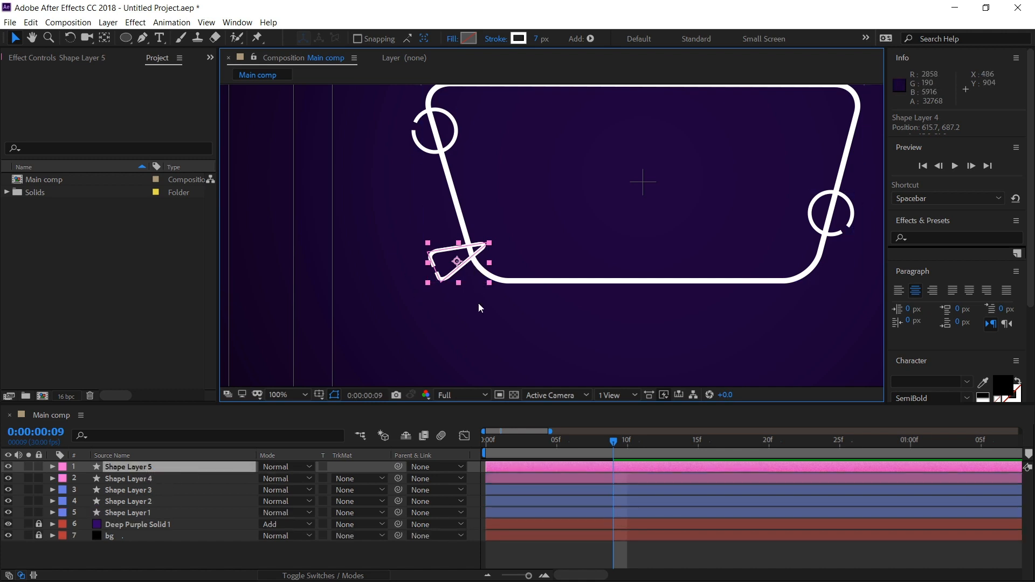
pyautogui.moveTo(458, 273); pyautogui.dragTo(499, 300)
pyautogui.press('s')
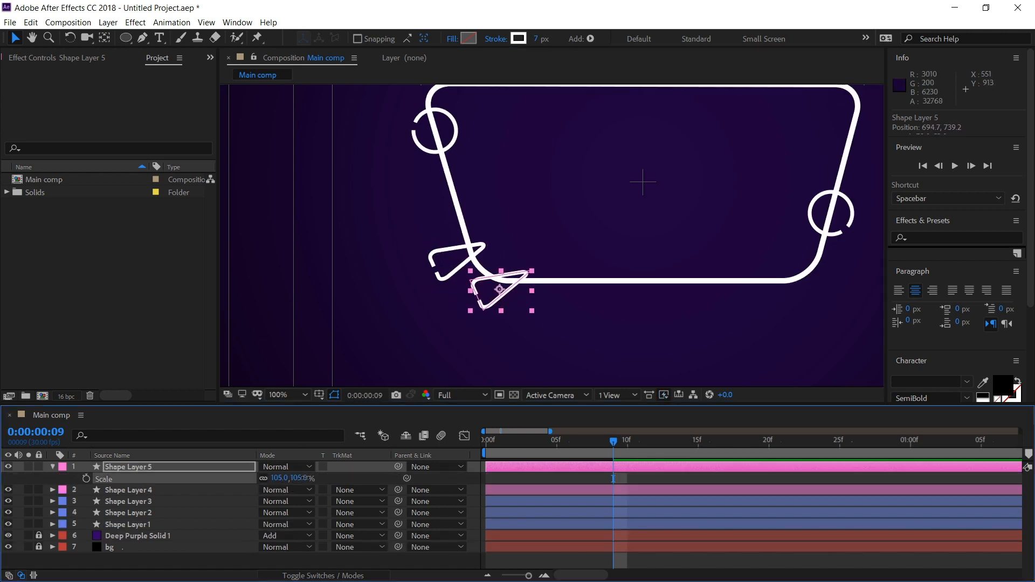
pyautogui.moveTo(304, 478); pyautogui.dragTo(254, 479)
pyautogui.press('r')
pyautogui.moveTo(506, 297); pyautogui.dragTo(501, 296)
pyautogui.click(129, 466)
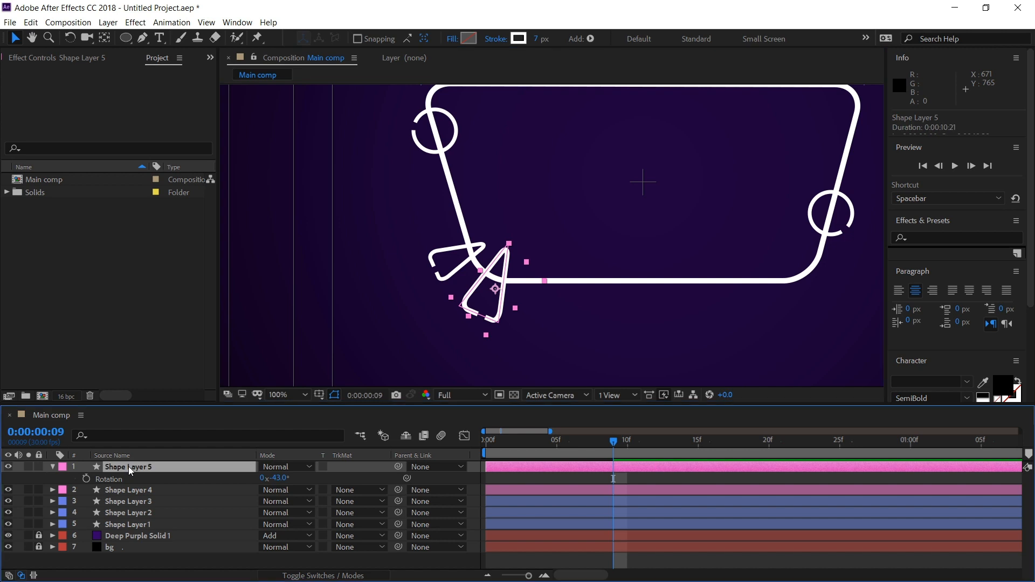
# Duplicate the large triangle, scale the copy to 60%, rotate it to -70° and place it just below the trapezoid's bottom edge.
pyautogui.hotkey('ctrl', 'd')
pyautogui.press('s')
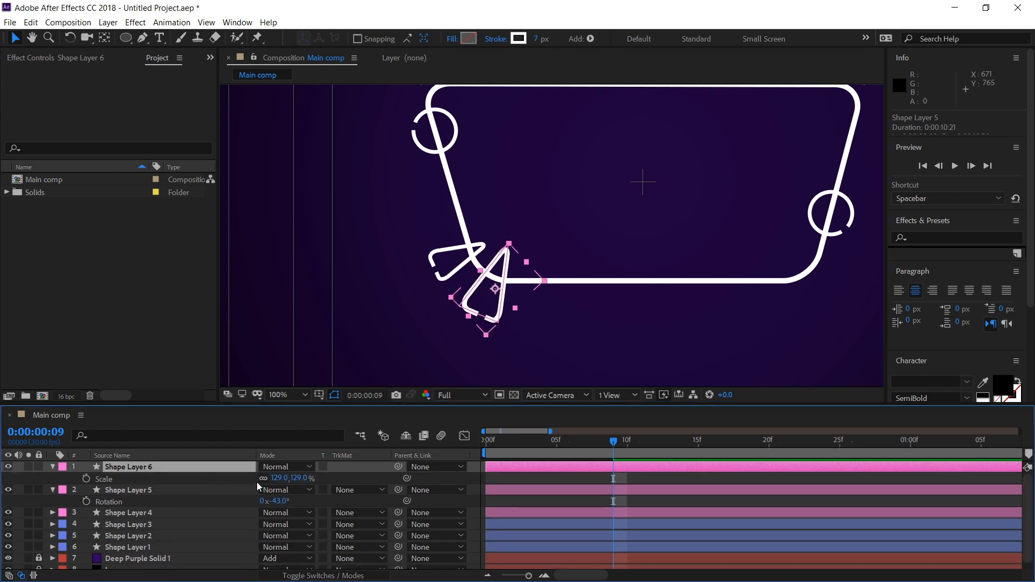
pyautogui.moveTo(275, 479); pyautogui.dragTo(238, 480)
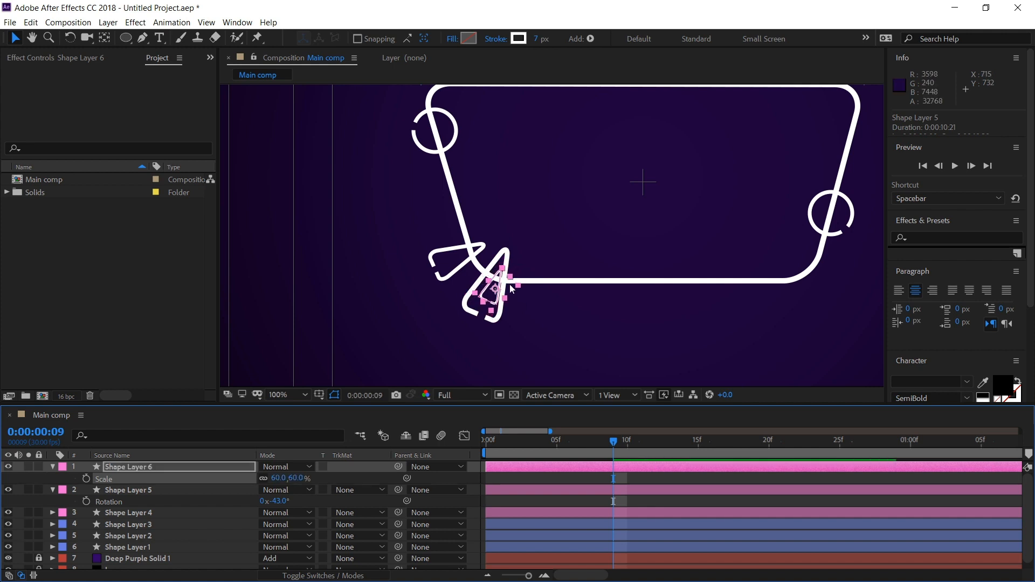
pyautogui.moveTo(485, 294); pyautogui.dragTo(528, 318)
pyautogui.press('r')
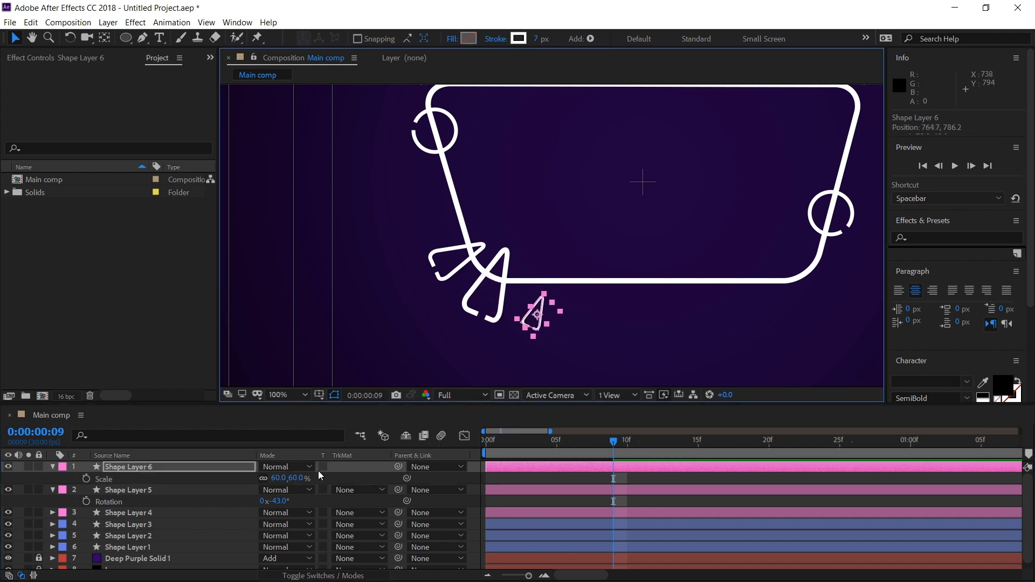
pyautogui.moveTo(286, 478); pyautogui.dragTo(271, 478)
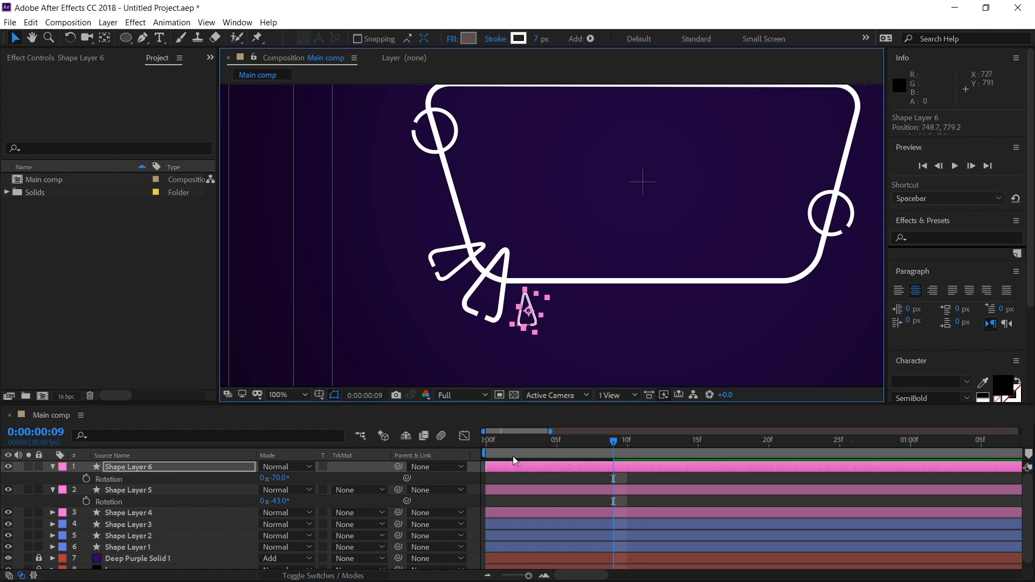
pyautogui.click(513, 455)
pyautogui.moveTo(465, 459); pyautogui.dragTo(462, 462)
pyautogui.press('space')
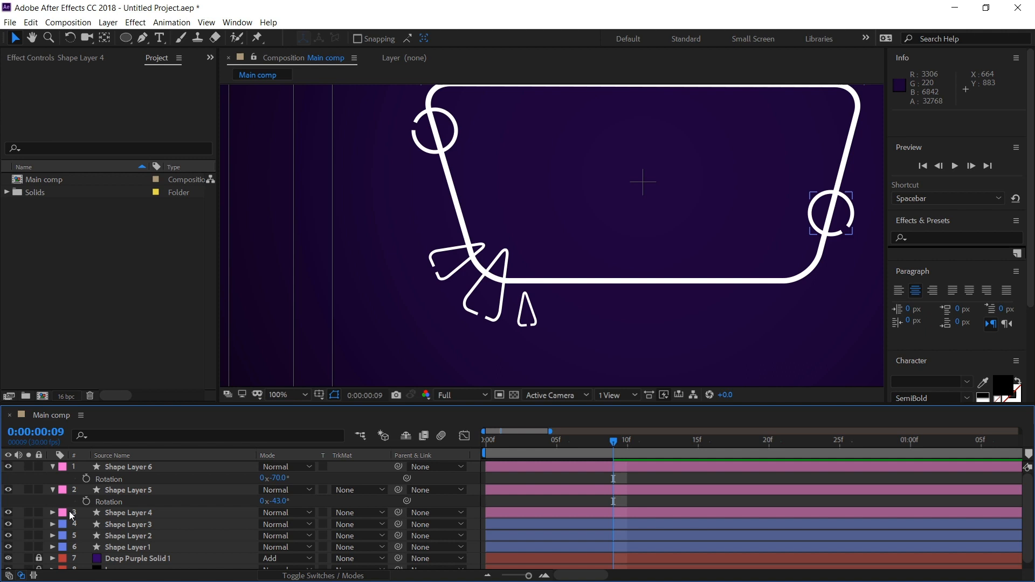
# Duplicate the three lower left triangles together and place the copies around the trapezoid's upper right corner.
pyautogui.click(69, 512)
pyautogui.click(52, 490)
pyautogui.click(53, 467)
pyautogui.keyDown('shift'); pyautogui.click(128, 465); pyautogui.keyUp('shift')
pyautogui.hotkey('ctrl', 'd')
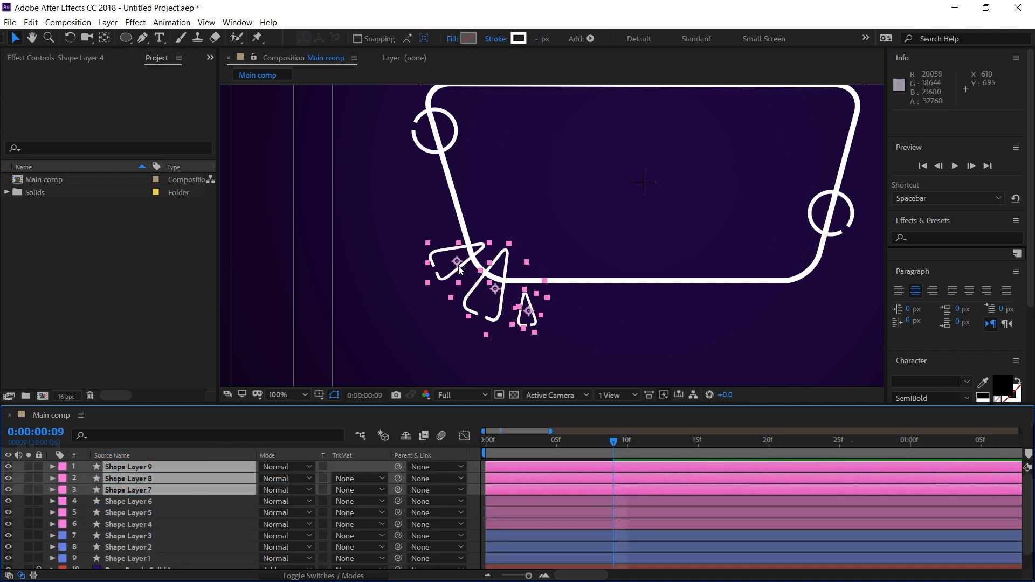
pyautogui.moveTo(460, 270); pyautogui.dragTo(690, 178)
pyautogui.scroll(-1, 690, 179)
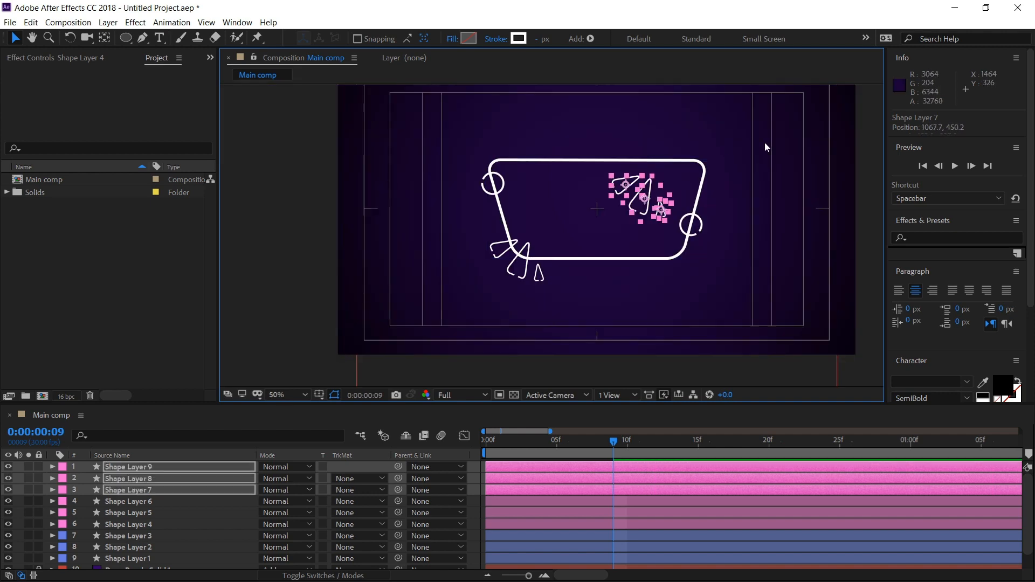
pyautogui.scroll(1, 738, 140)
pyautogui.moveTo(524, 265); pyautogui.dragTo(635, 207)
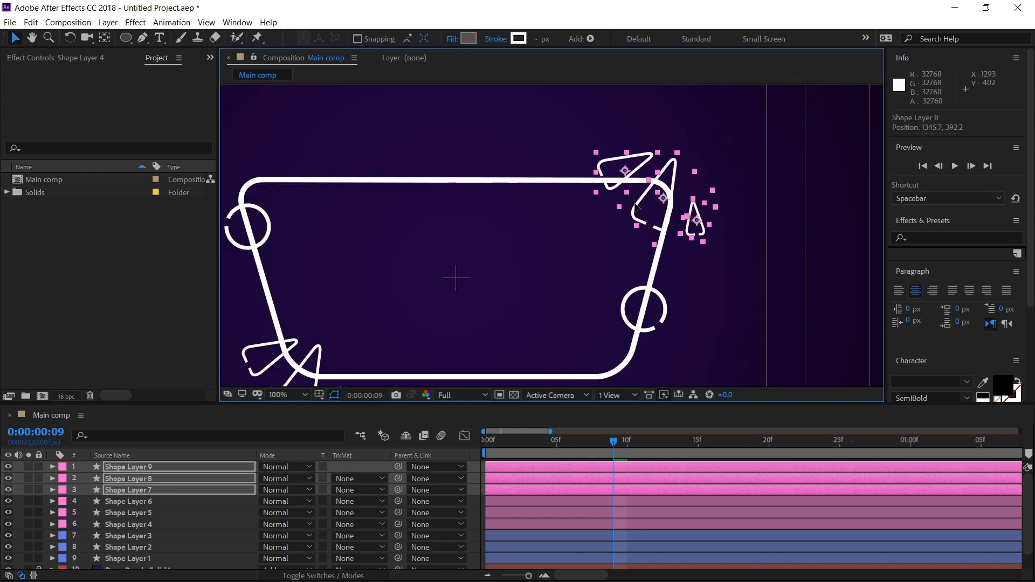
# Rotate the three copied triangles together to -240°, -283° and -310°, and give their layers a brown label color.
pyautogui.press('r')
pyautogui.moveTo(280, 504); pyautogui.dragTo(117, 501)
pyautogui.click(490, 468)
pyautogui.keyDown('shift'); pyautogui.click(509, 513); pyautogui.keyUp('shift')
pyautogui.click(62, 513)
pyautogui.click(89, 458)
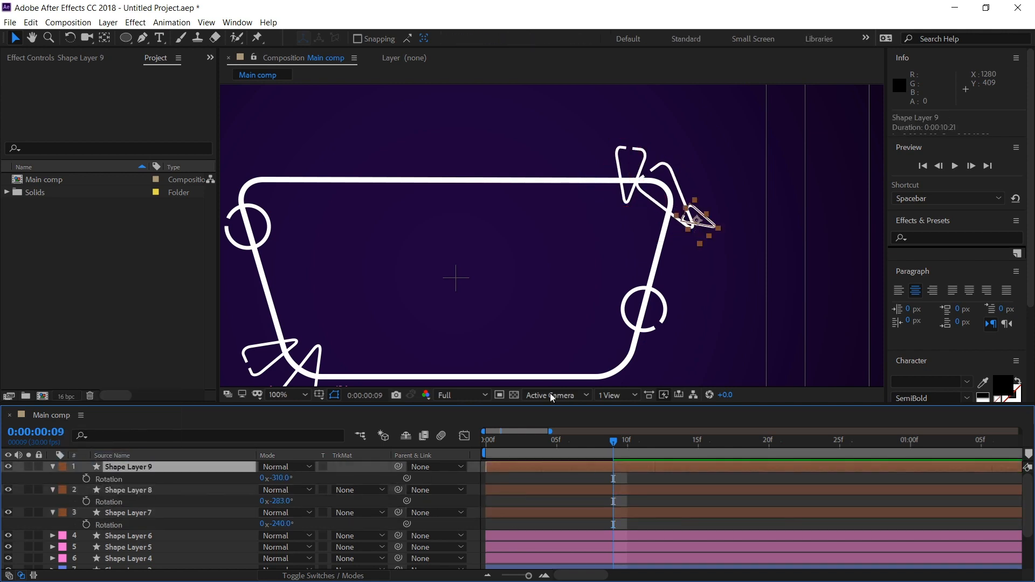
# Rotate the small copied triangle to -158°, move it onto the trapezoid's right edge, and shift the first copy left along the top edge.
pyautogui.moveTo(276, 477); pyautogui.dragTo(373, 468)
pyautogui.moveTo(701, 217); pyautogui.dragTo(676, 231)
pyautogui.moveTo(618, 171); pyautogui.dragTo(595, 169)
# Rotate the large copied triangle to -184° and space the three triangles outward around the trapezoid's upper right corner.
pyautogui.click(653, 199)
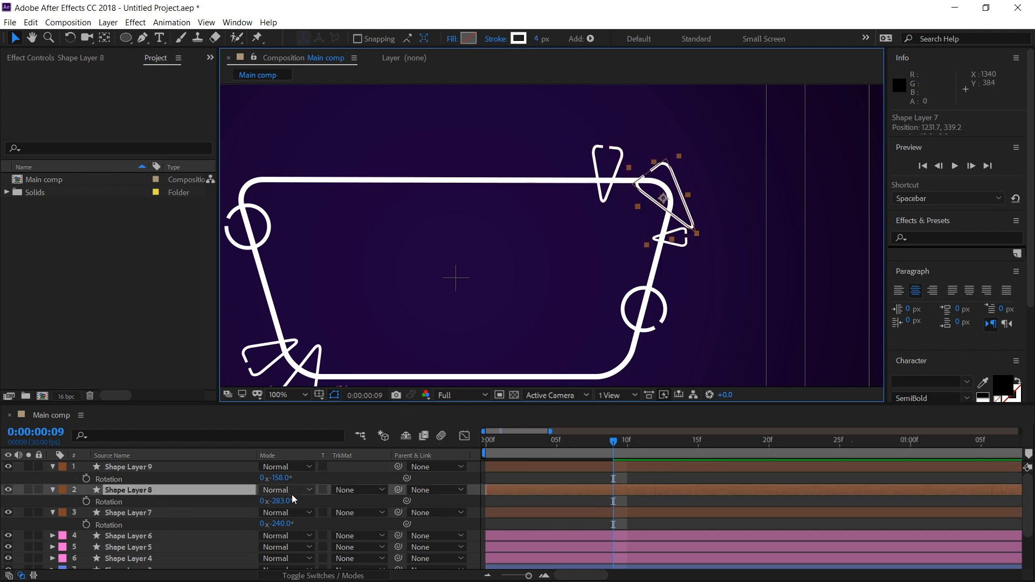
pyautogui.moveTo(281, 501); pyautogui.dragTo(335, 501)
pyautogui.moveTo(686, 209); pyautogui.dragTo(689, 192)
pyautogui.moveTo(612, 173); pyautogui.dragTo(626, 167)
pyautogui.moveTo(676, 246); pyautogui.dragTo(680, 230)
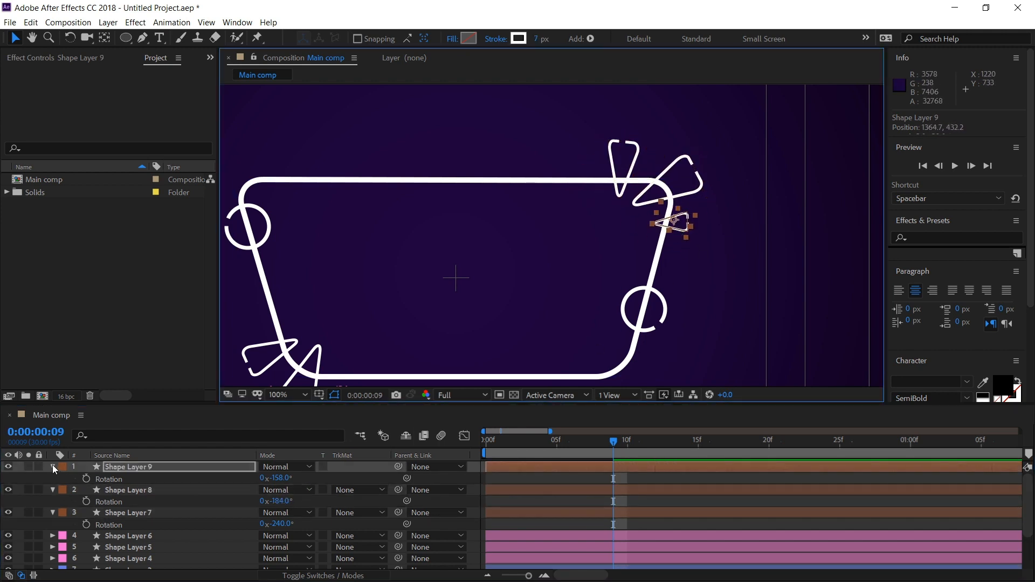
# Set the Trim Paths Offset of the small upper right triangle to 1x+100°.
pyautogui.click(52, 466)
pyautogui.click(53, 466)
pyautogui.click(64, 490)
pyautogui.click(64, 489)
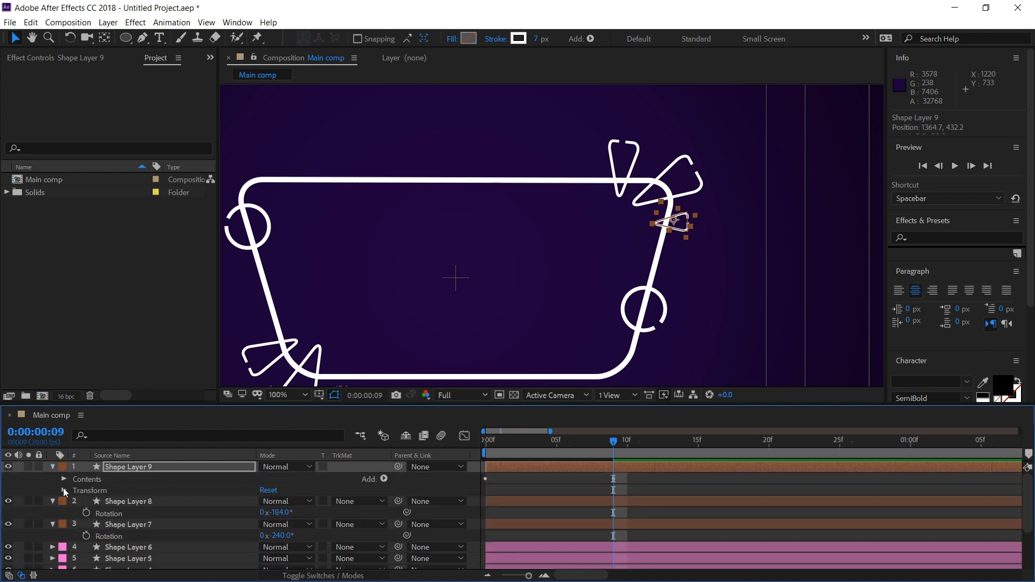
pyautogui.click(62, 479)
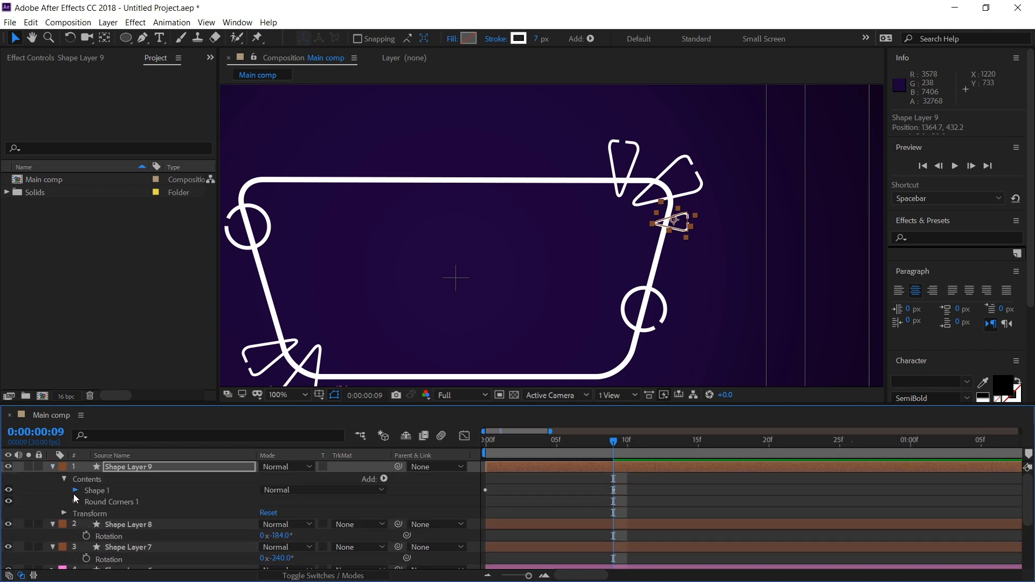
pyautogui.click(75, 491)
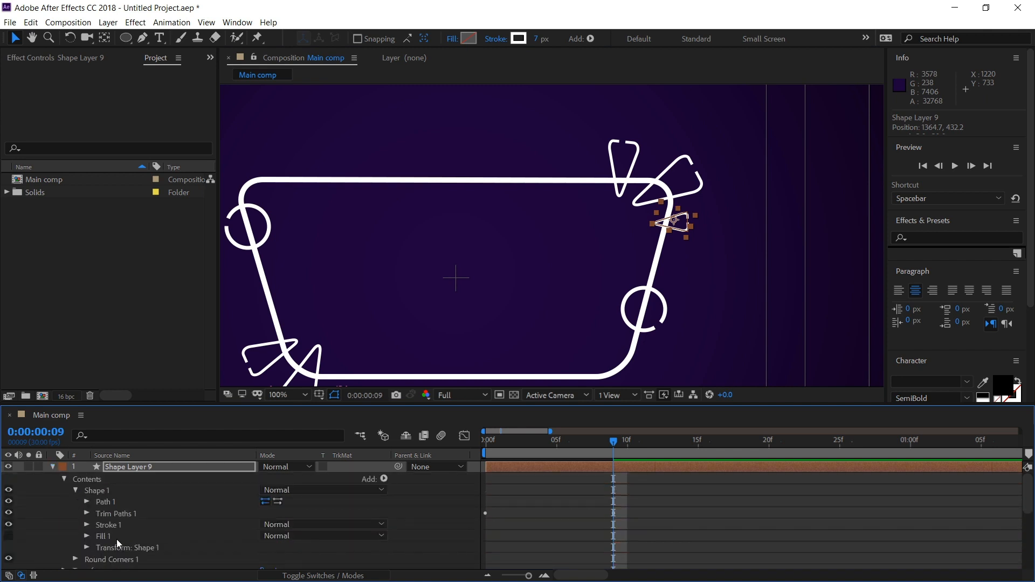
pyautogui.click(87, 514)
pyautogui.moveTo(283, 554); pyautogui.dragTo(294, 550)
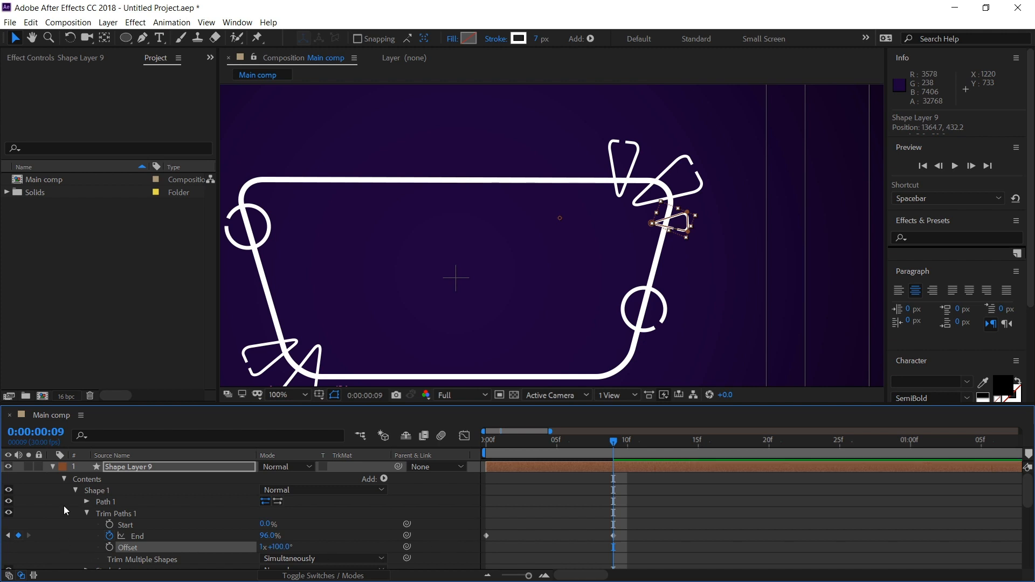
pyautogui.click(52, 467)
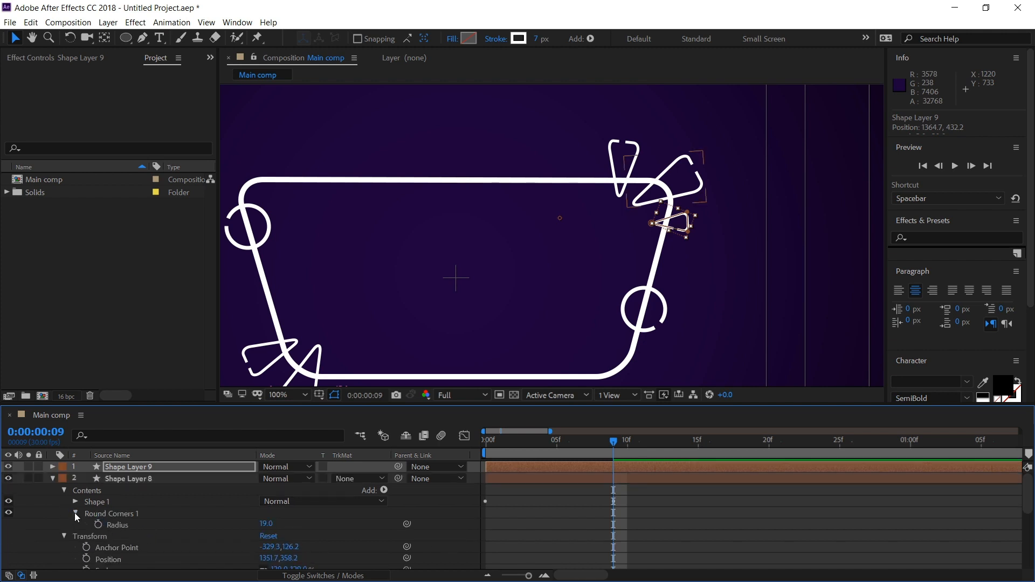
# Adjust the Trim Paths Offset of the large upper right triangle and undo the last value change.
pyautogui.click(75, 513)
pyautogui.click(74, 502)
pyautogui.click(86, 525)
pyautogui.moveTo(274, 541)
pyautogui.mouseDown()
pyautogui.moveTo(265, 541)
pyautogui.moveTo(291, 552)
pyautogui.mouseUp()
pyautogui.hotkey('ctrl', 'z')
pyautogui.scroll(-5, 76, 533)
pyautogui.scroll(2, 76, 525)
pyautogui.click(74, 507)
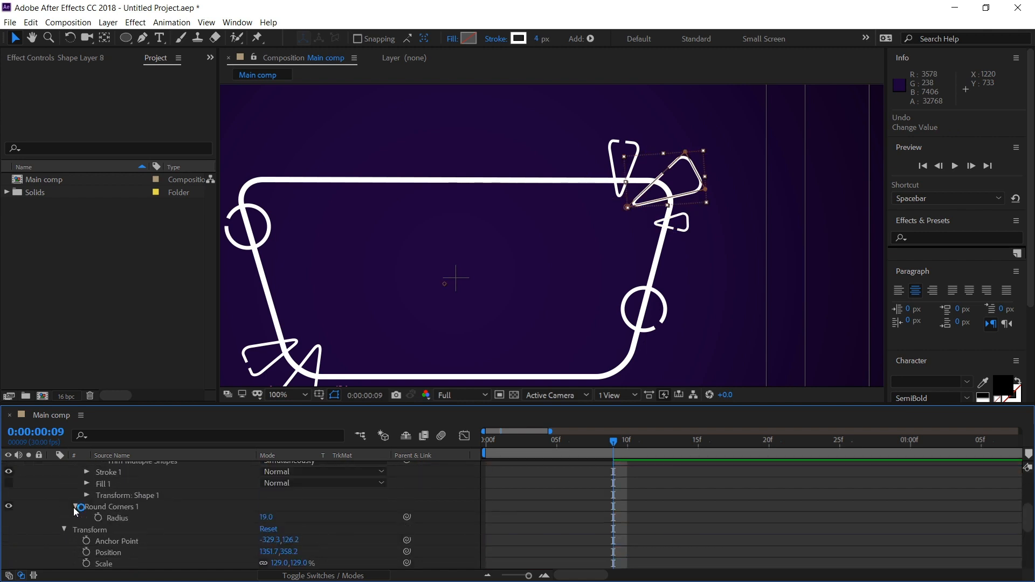
pyautogui.scroll(4, 73, 505)
# Increase the Trim Paths Offset of the triangle crossing the trapezoid's top edge to relocate its gap.
pyautogui.click(52, 479)
pyautogui.click(52, 489)
pyautogui.click(52, 489)
pyautogui.click(64, 507)
pyautogui.click(64, 495)
pyautogui.click(75, 517)
pyautogui.click(75, 506)
pyautogui.click(86, 529)
pyautogui.scroll(-1, 89, 528)
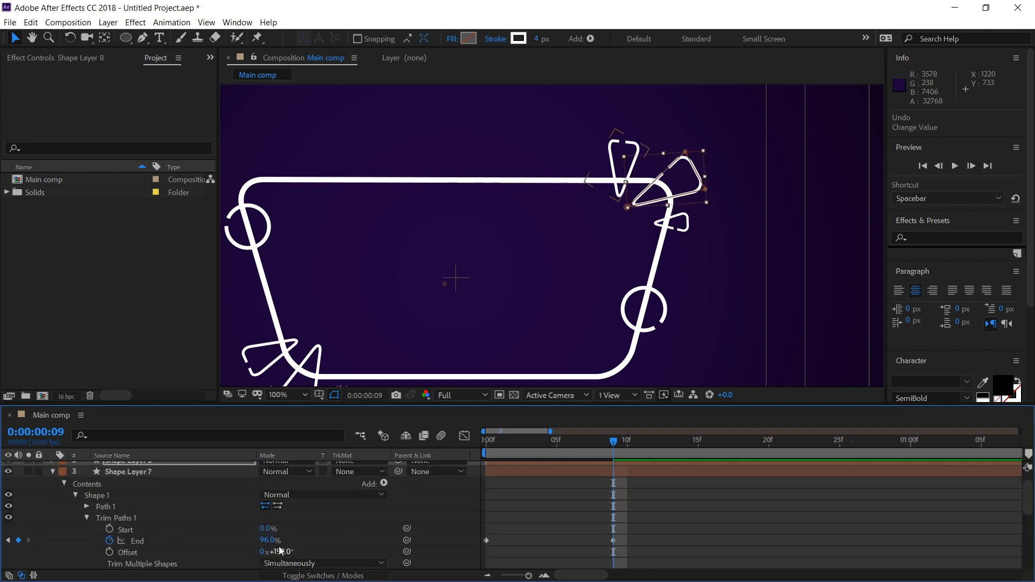
pyautogui.moveTo(281, 551); pyautogui.dragTo(326, 551)
pyautogui.scroll(-1, 506, 345)
pyautogui.click(52, 472)
# Adjust the Trim Paths Offset of the small triangle below the bottom edge and undo the last change.
pyautogui.click(125, 501)
pyautogui.scroll(2, 446, 327)
pyautogui.click(53, 501)
pyautogui.click(64, 495)
pyautogui.click(75, 506)
pyautogui.click(87, 530)
pyautogui.hotkey('ctrl', 'z')
# Adjust the Trim Paths Offset of the large lower left triangle and collapse its layer properties.
pyautogui.scroll(-5, 70, 531)
pyautogui.click(52, 517)
pyautogui.click(64, 495)
pyautogui.click(74, 507)
pyautogui.click(87, 529)
pyautogui.scroll(-1, 89, 530)
pyautogui.click(522, 502)
pyautogui.scroll(6, 522, 502)
pyautogui.press('u')
# Fit the whole composition in view and add a text layer reading SPECIAL inside the trapezoid.
pyautogui.click(464, 395)
pyautogui.click(468, 429)
pyautogui.click(289, 395)
pyautogui.click(312, 171)
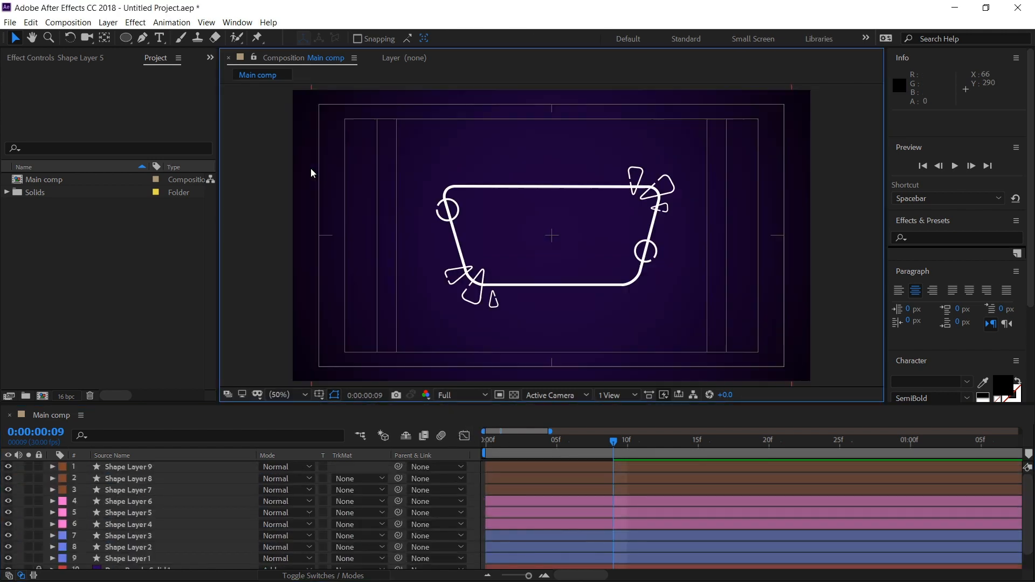
pyautogui.click(480, 495)
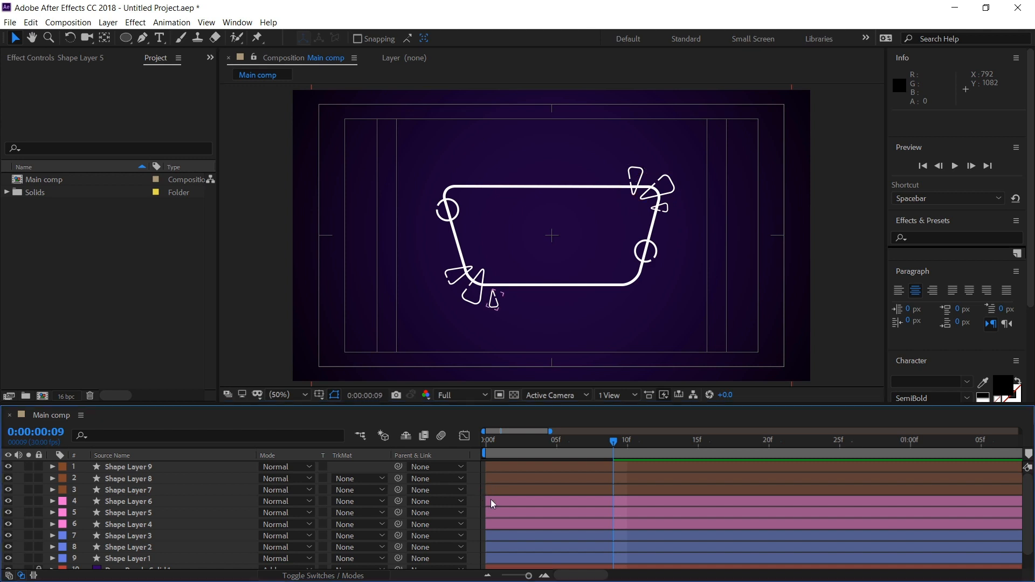
pyautogui.hotkey('ctrl', 't')
pyautogui.click(503, 230)
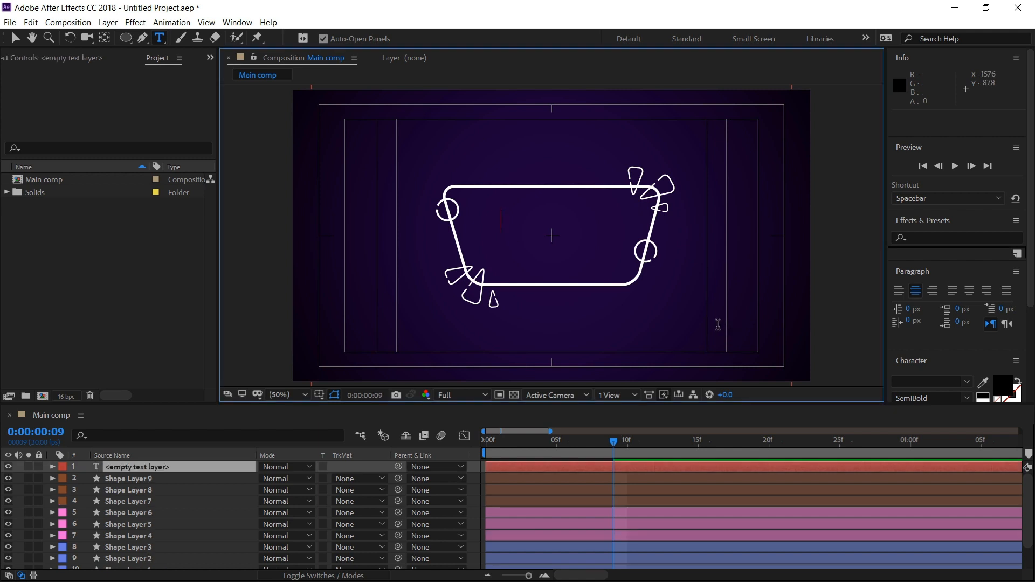
pyautogui.write('SPECIAL')
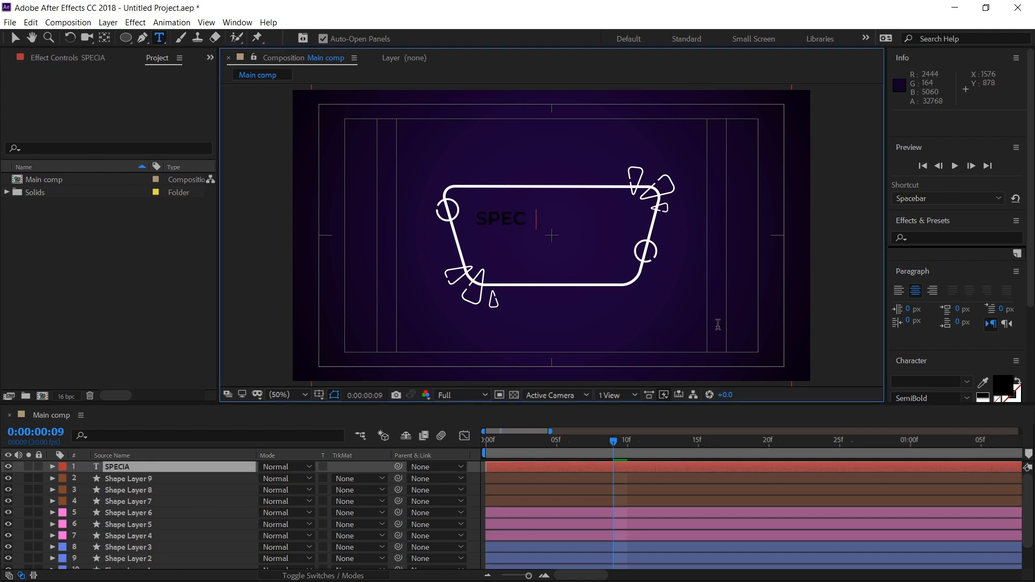
# Duplicate the SPECIAL text layer and change the copy's text to DEAL.
pyautogui.click(120, 467)
pyautogui.hotkey('ctrl', 'd')
pyautogui.doubleClick(121, 468)
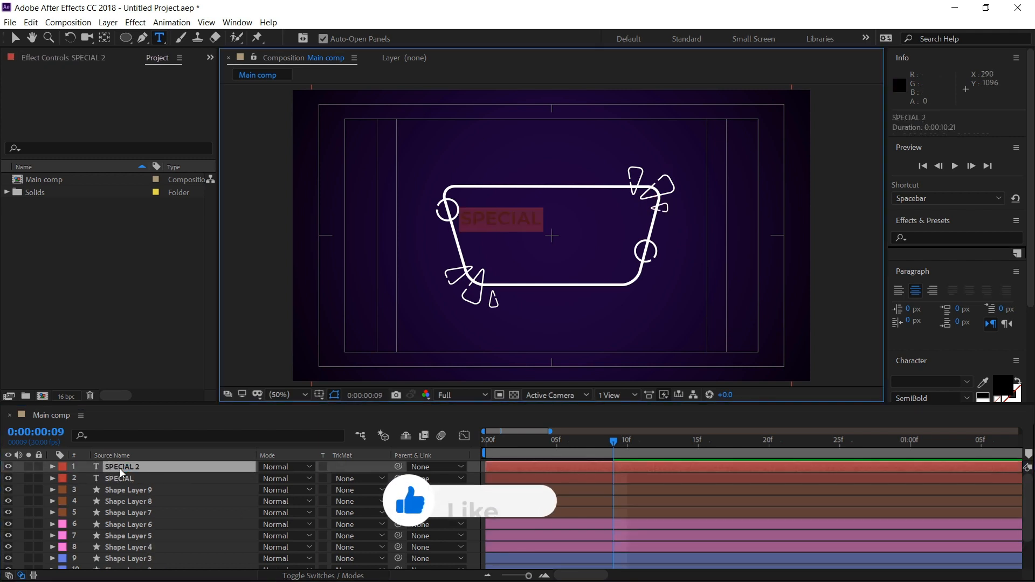
pyautogui.write('DEAL')
pyautogui.click(14, 39)
# Set the fill colour of the SPECIAL and DEAL text layers to white and move both to the trapezoid's centre.
pyautogui.keyDown('shift'); pyautogui.click(129, 479); pyautogui.keyUp('shift')
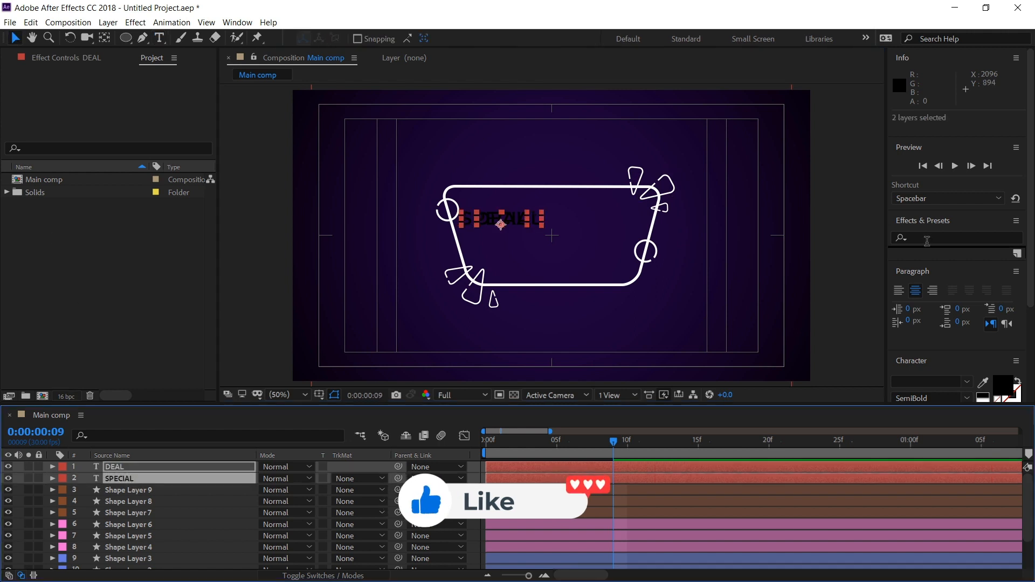
pyautogui.scroll(-4, 994, 319)
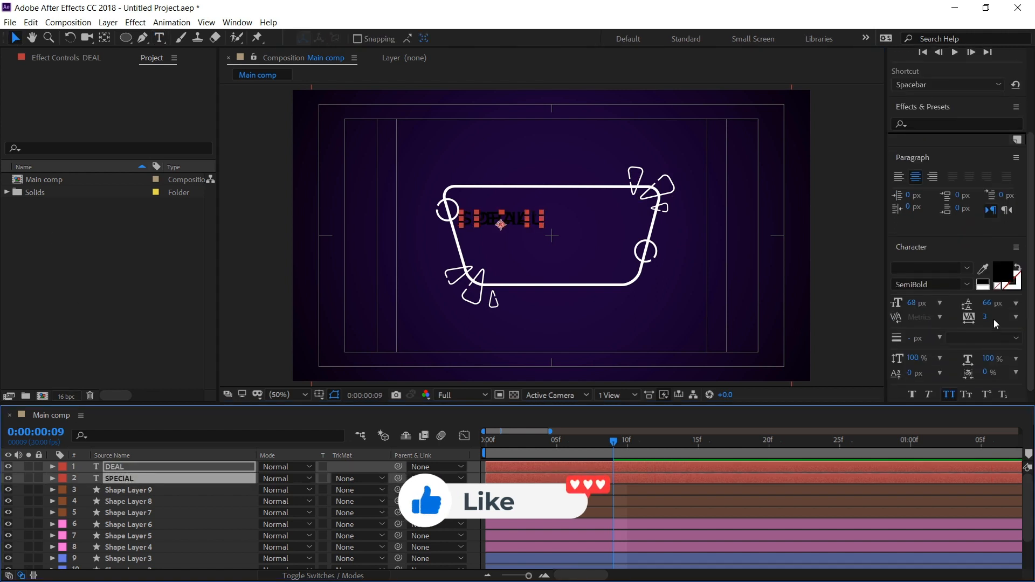
pyautogui.click(986, 290)
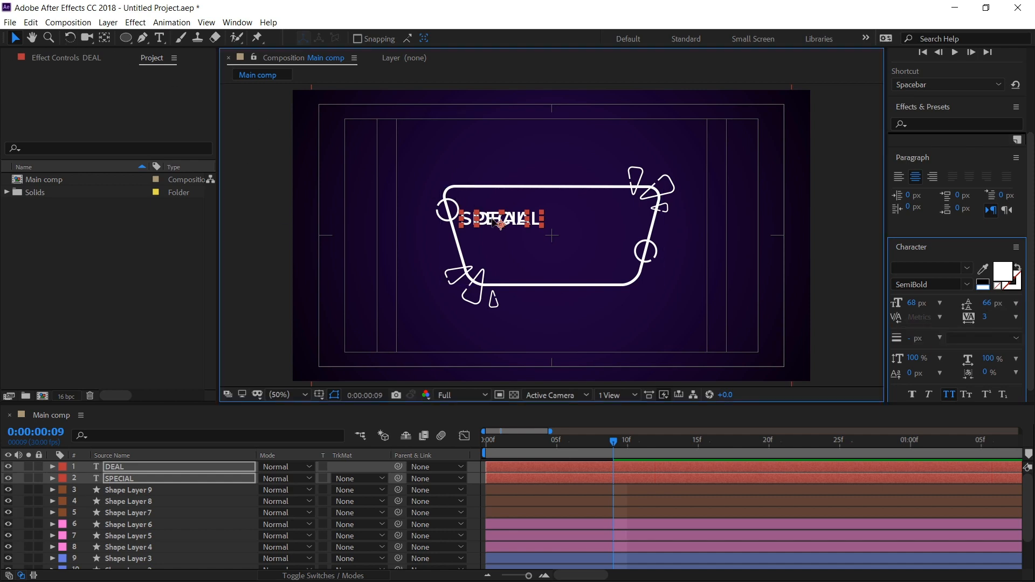
pyautogui.moveTo(492, 220); pyautogui.dragTo(544, 241)
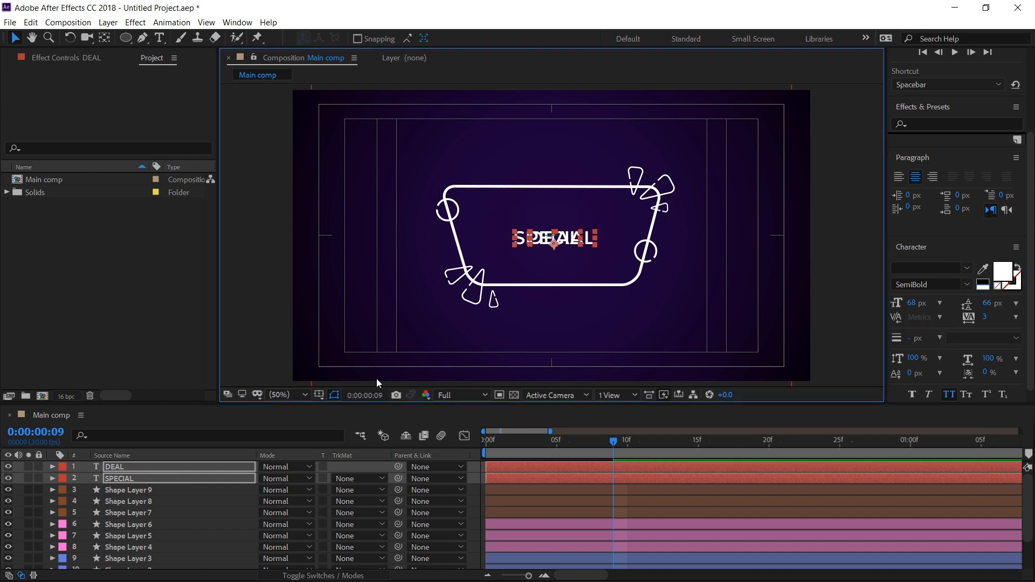
# Move the SPECIAL layer above DEAL in the layer stack and set its font to Antonio Regular.
pyautogui.click(141, 484)
pyautogui.moveTo(128, 478); pyautogui.dragTo(118, 464)
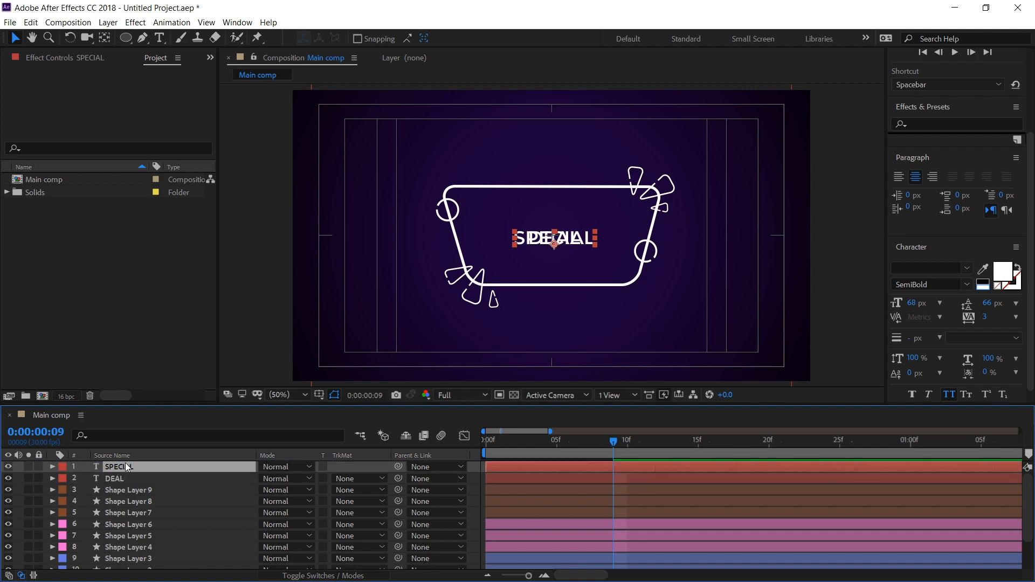
pyautogui.doubleClick(129, 466)
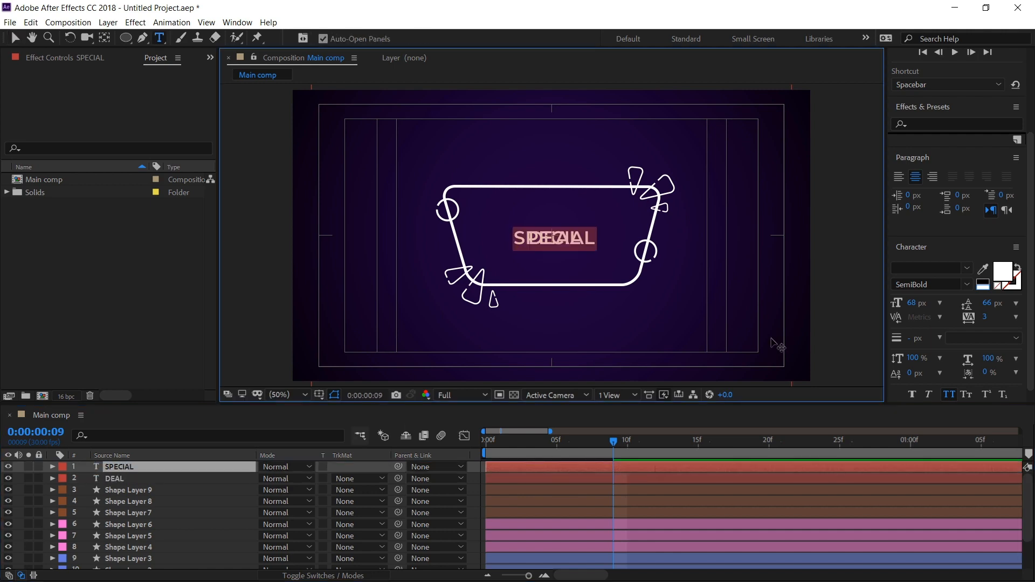
pyautogui.click(919, 268)
pyautogui.write('a')
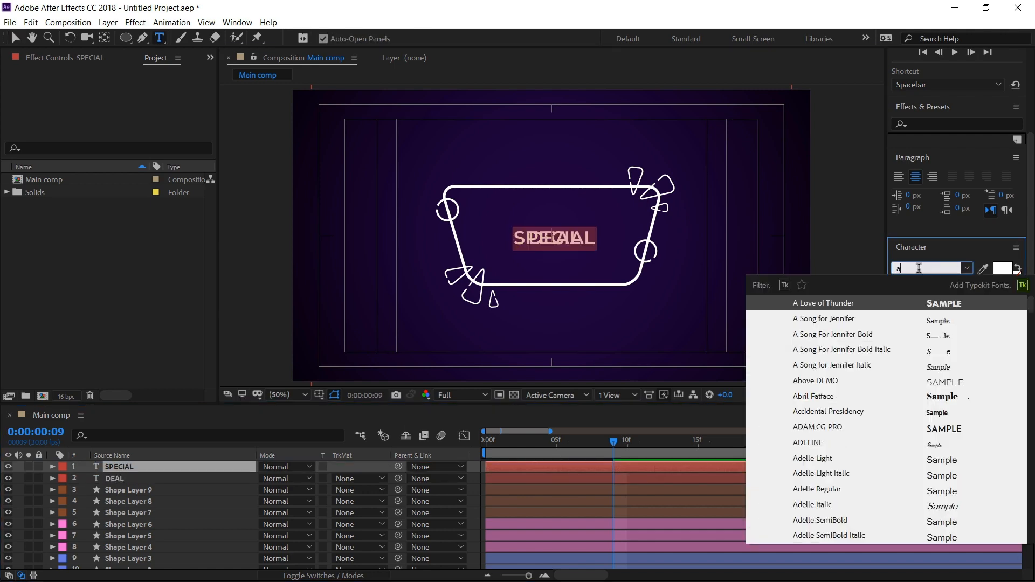
pyautogui.write('non')
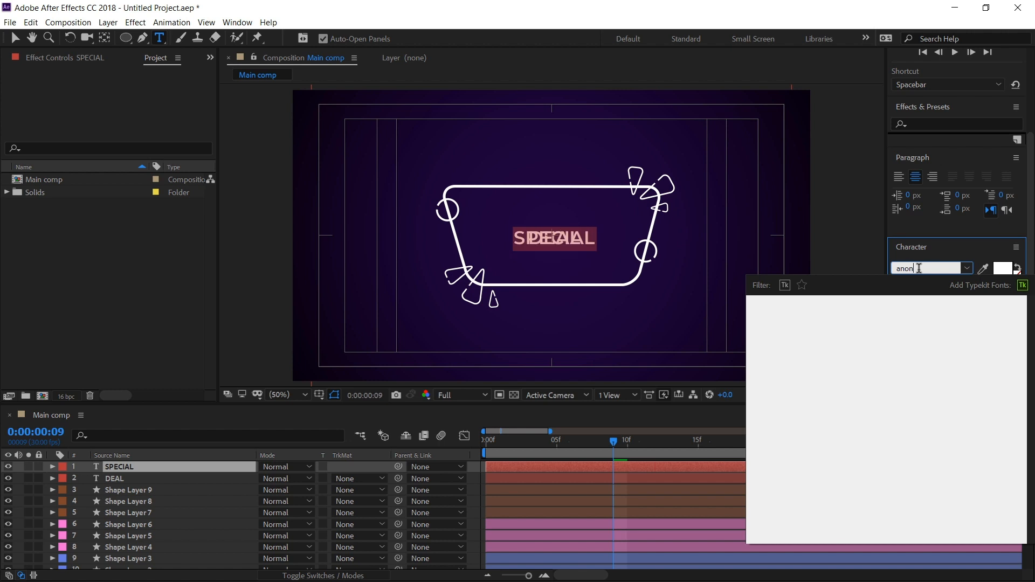
pyautogui.press('BackSpace')
pyautogui.press('BackSpace')
pyautogui.write('to')
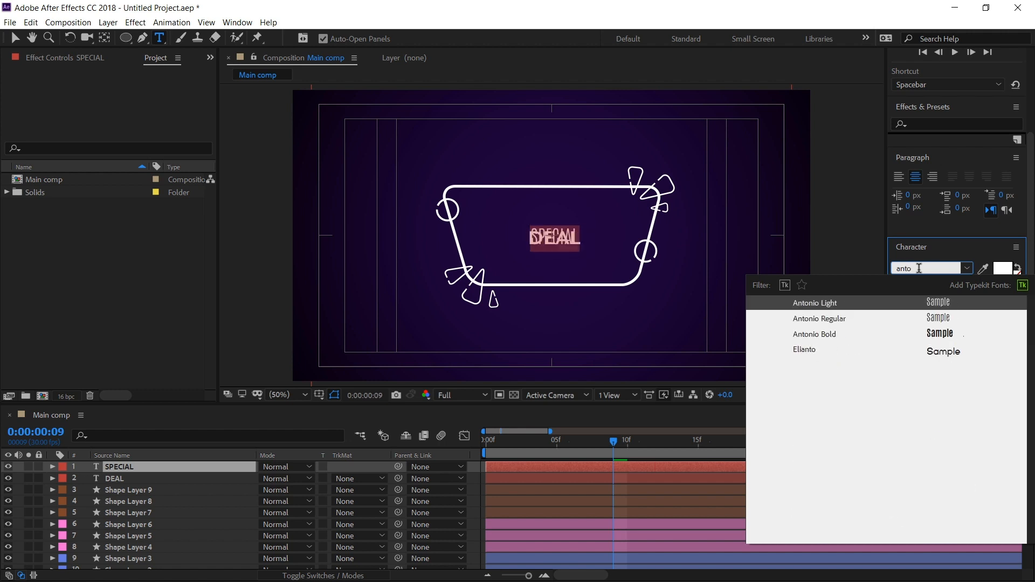
pyautogui.click(887, 322)
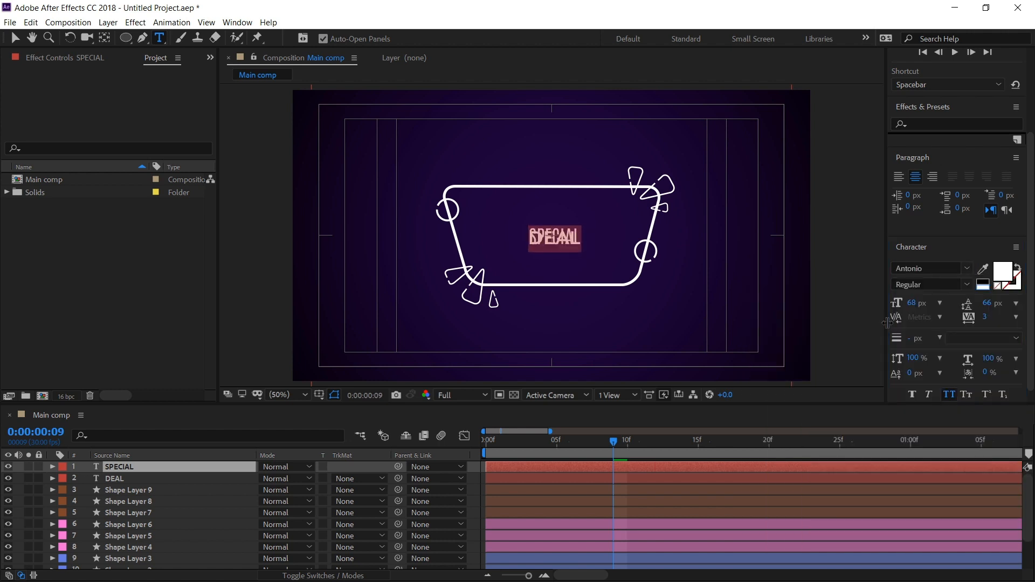
# Set the font of the DEAL text layer to Satisfy.
pyautogui.click(145, 479)
pyautogui.click(910, 268)
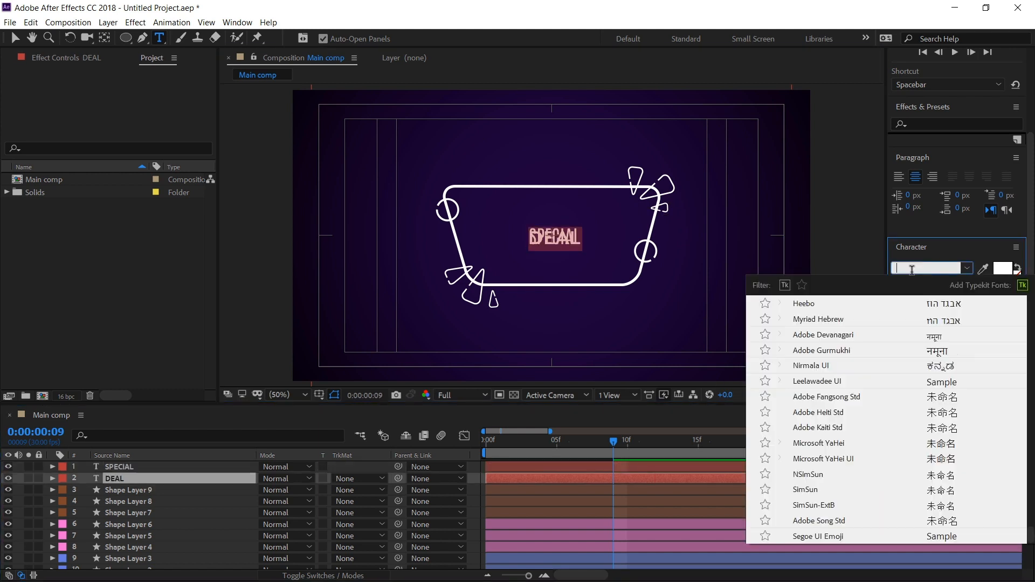
pyautogui.write('satisf')
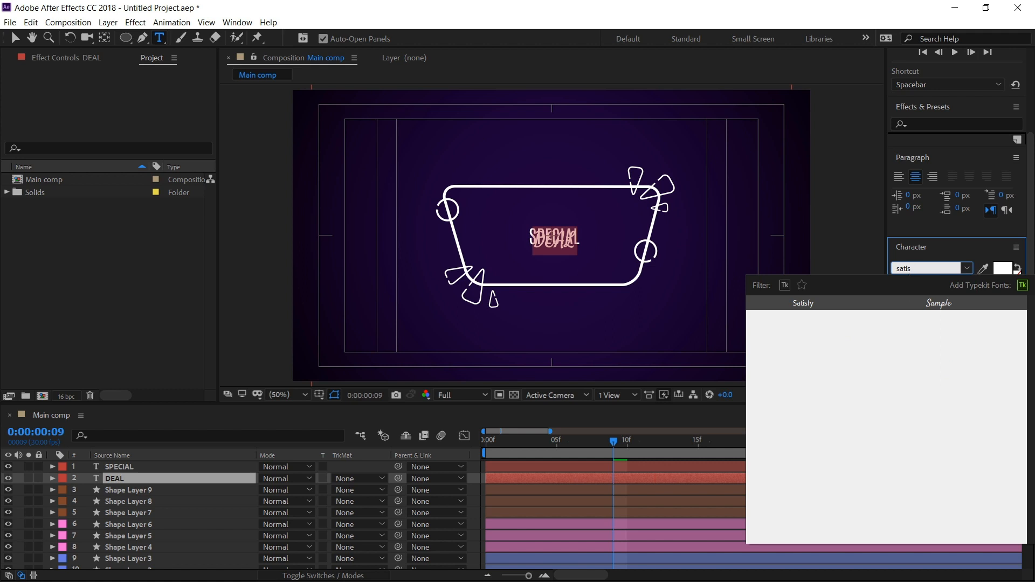
pyautogui.click(881, 308)
pyautogui.click(18, 41)
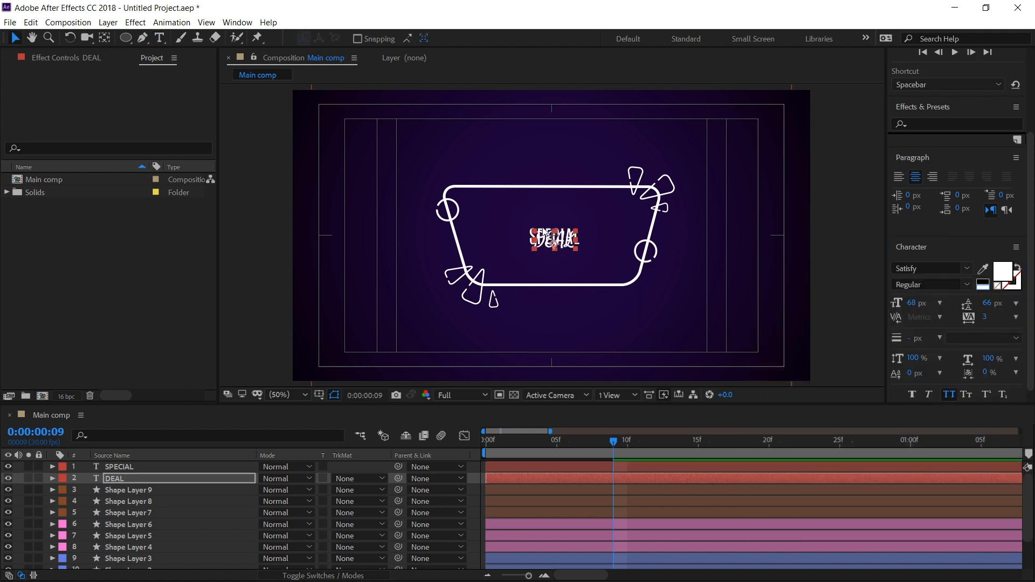
# Set the SPECIAL text size to 214 px and position it in the upper part of the trapezoid.
pyautogui.scroll(4, 579, 253)
pyautogui.scroll(-2, 572, 242)
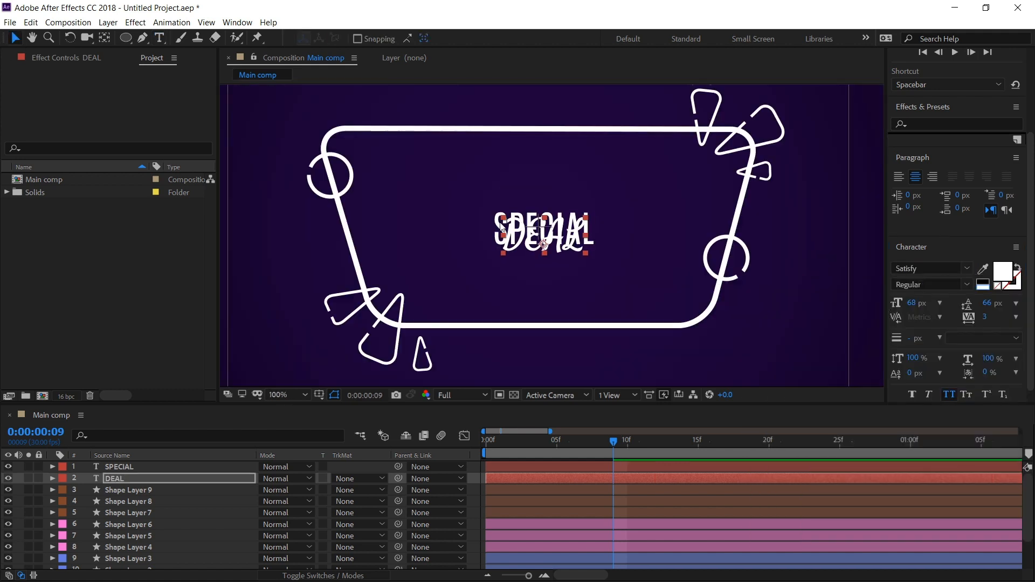
pyautogui.moveTo(501, 226); pyautogui.dragTo(487, 184)
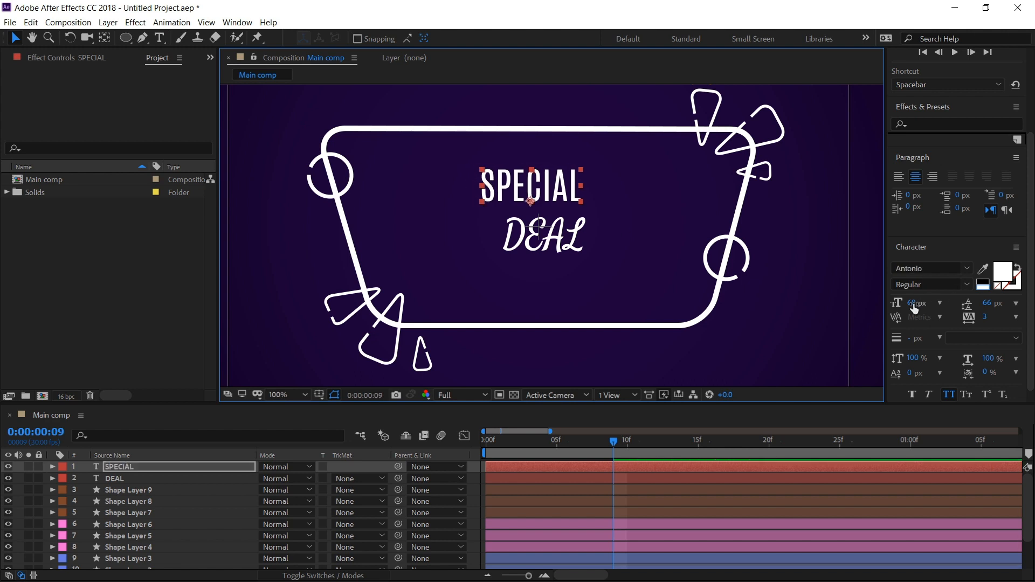
pyautogui.moveTo(913, 308); pyautogui.dragTo(981, 307)
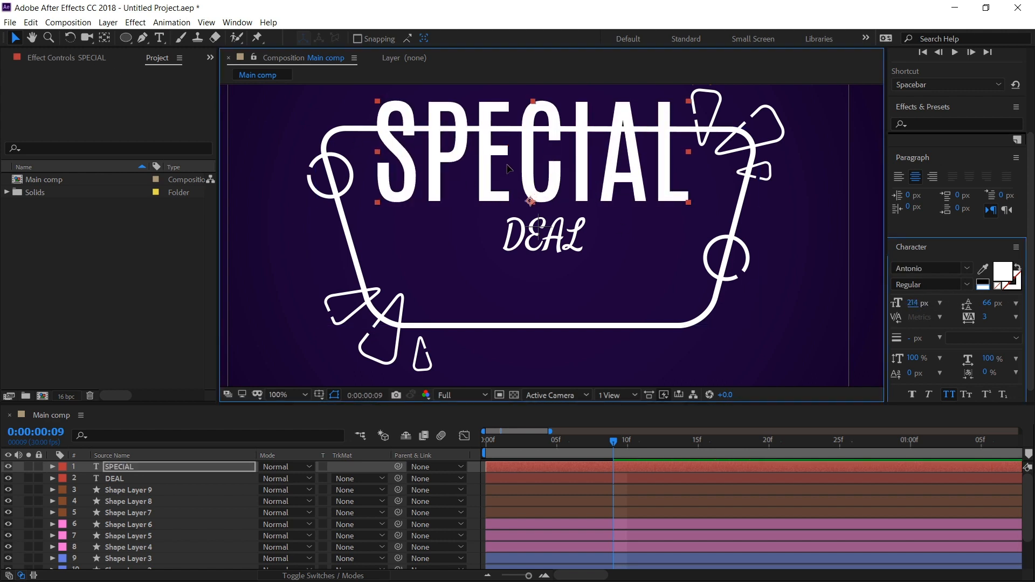
pyautogui.moveTo(508, 158); pyautogui.dragTo(514, 200)
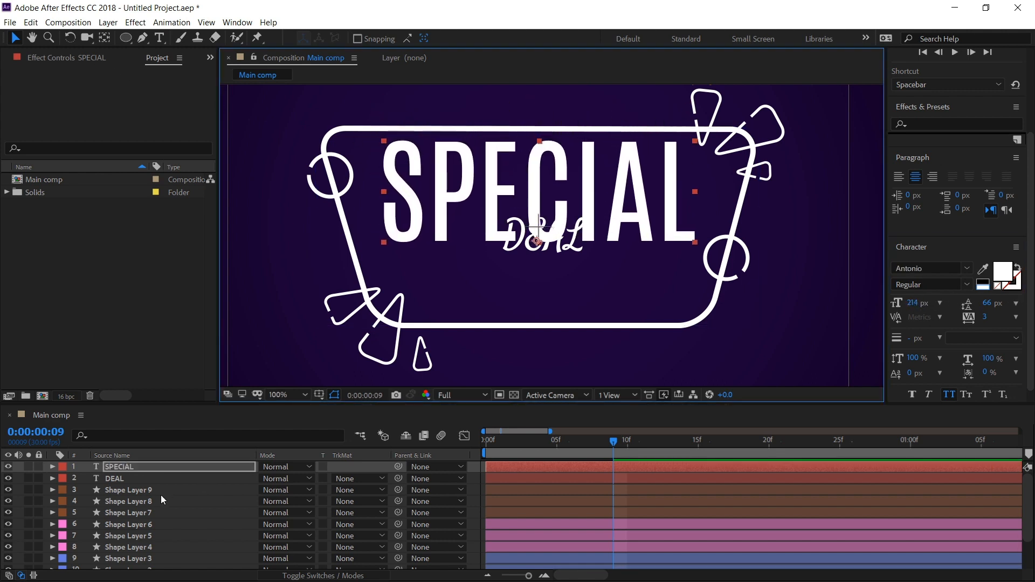
# Move the DEAL text beneath SPECIAL inside the trapezoid and nudge SPECIAL slightly down.
pyautogui.click(123, 478)
pyautogui.moveTo(517, 252); pyautogui.dragTo(517, 305)
pyautogui.moveTo(531, 221); pyautogui.dragTo(531, 226)
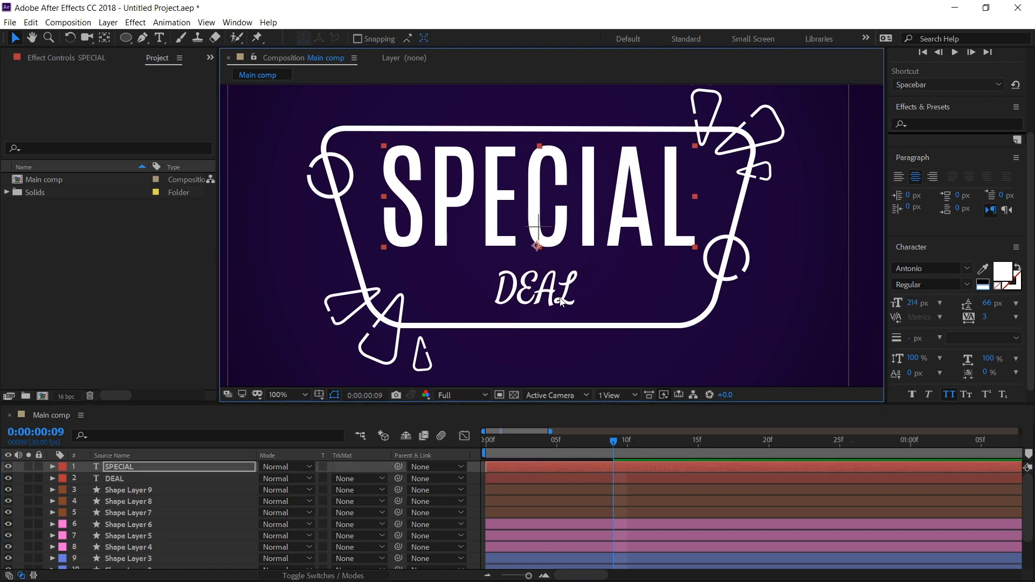
# Resize DEAL to 134 px and SPECIAL to 179 px and align both lines inside the trapezoid.
pyautogui.click(539, 291)
pyautogui.moveTo(913, 303); pyautogui.dragTo(890, 304)
pyautogui.click(970, 467)
pyautogui.moveTo(614, 227); pyautogui.dragTo(614, 212)
pyautogui.moveTo(548, 293); pyautogui.dragTo(549, 290)
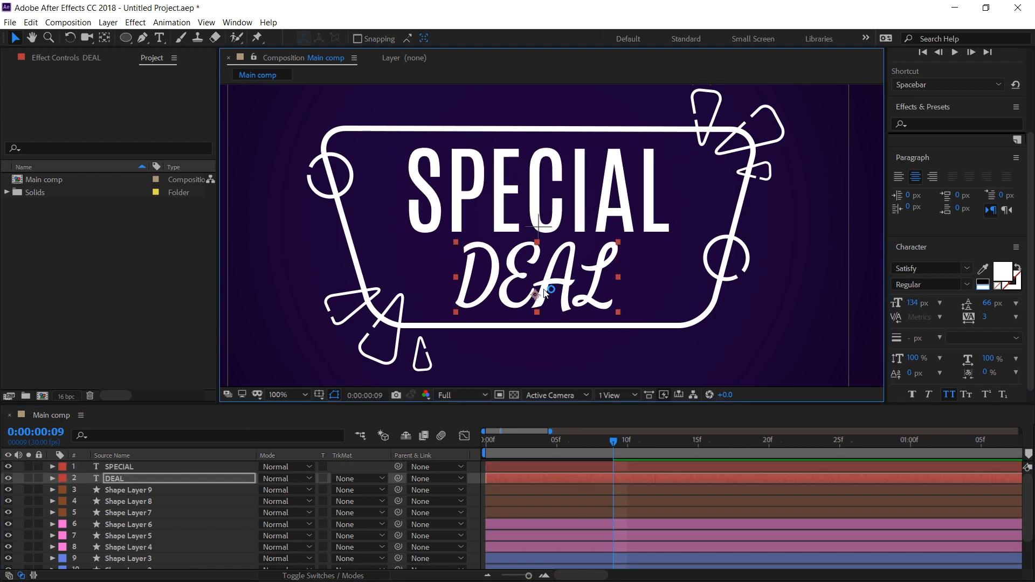
pyautogui.click(291, 395)
pyautogui.click(303, 170)
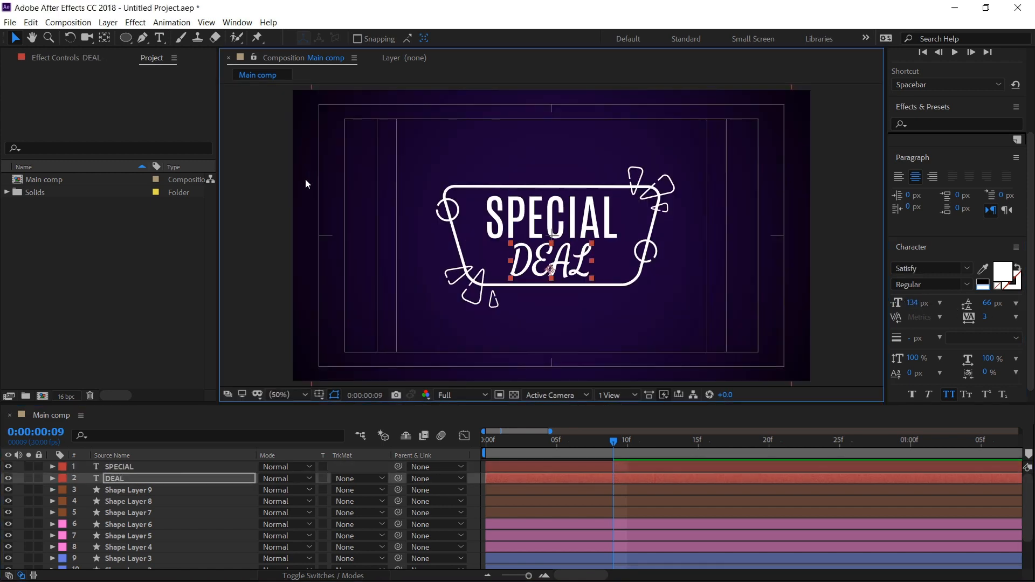
# Retime the ending Trim Paths End keyframes of Shape Layers 2 to 9 to frame 12 with Easy Ease and preview the animation.
pyautogui.moveTo(477, 405); pyautogui.dragTo(478, 340)
pyautogui.click(491, 384)
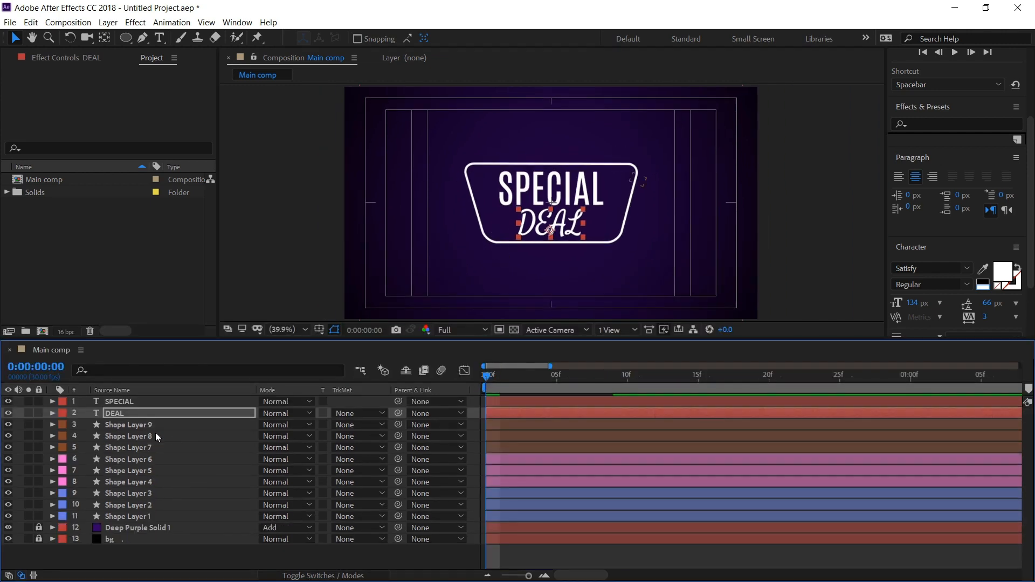
pyautogui.click(156, 425)
pyautogui.keyDown('shift'); pyautogui.click(151, 513); pyautogui.keyUp('shift')
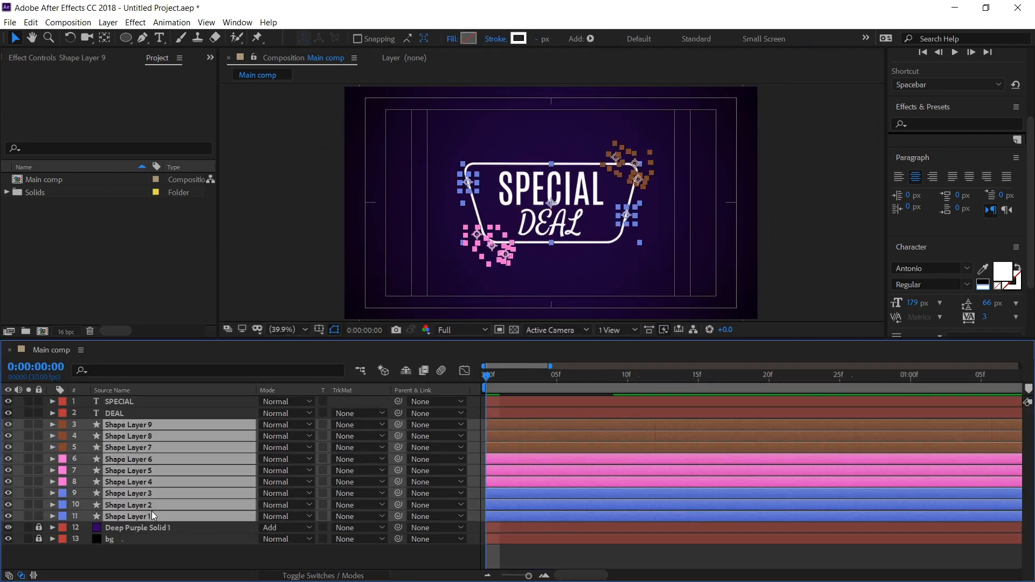
pyautogui.press('u')
pyautogui.moveTo(637, 435); pyautogui.dragTo(607, 550)
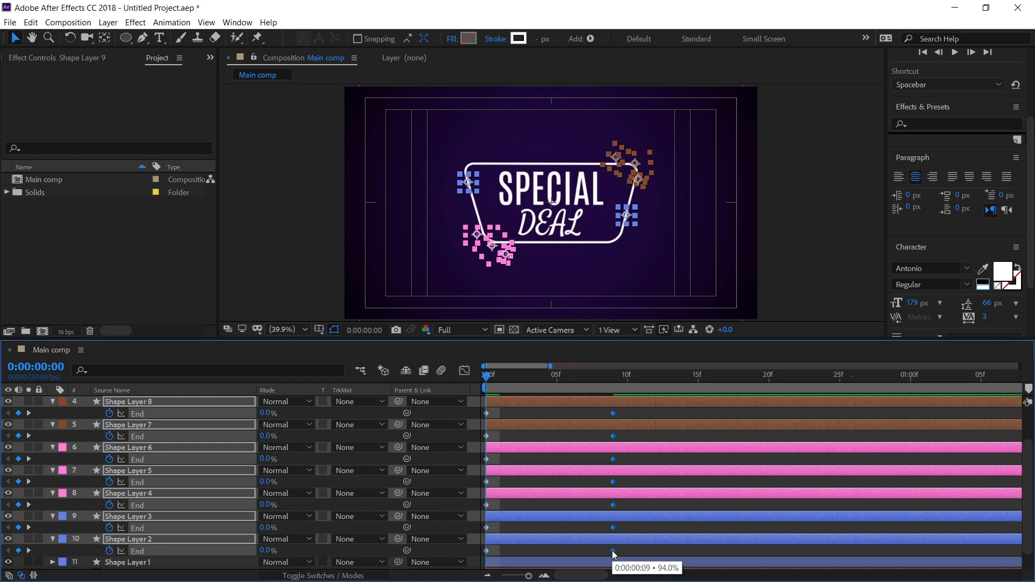
pyautogui.moveTo(613, 551); pyautogui.dragTo(659, 548)
pyautogui.click(539, 505)
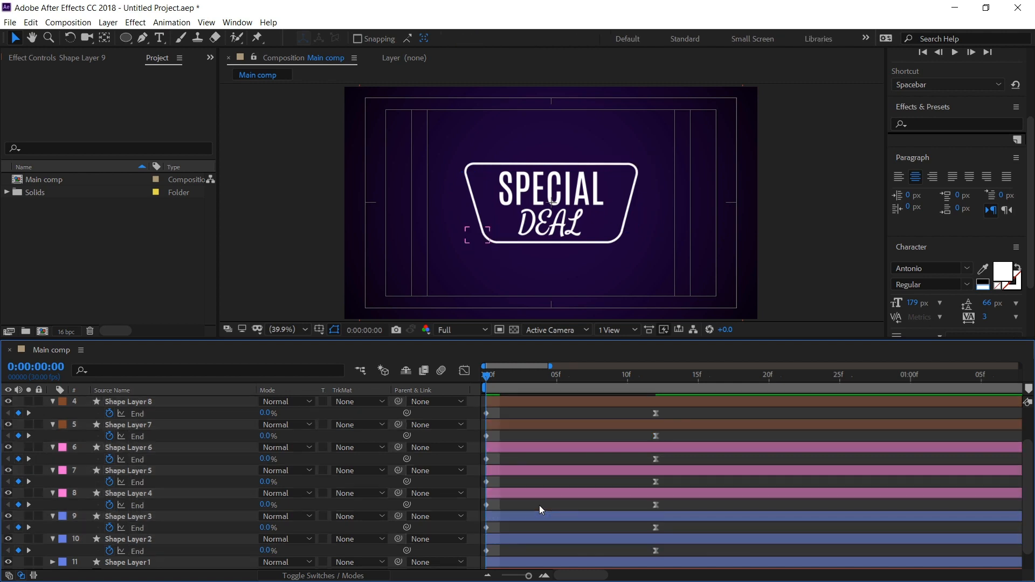
pyautogui.press('space')
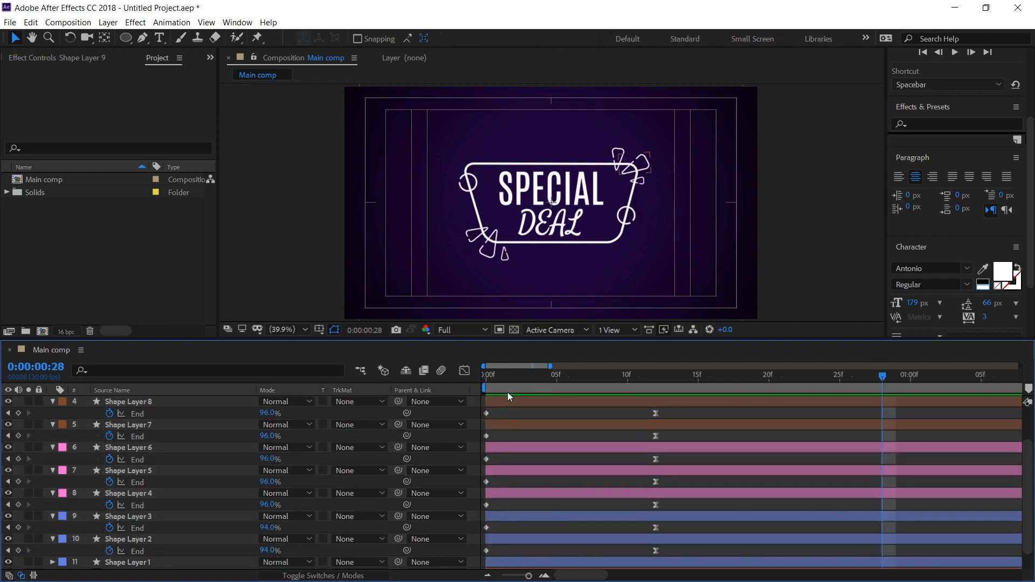
pyautogui.press('space')
pyautogui.press('space')
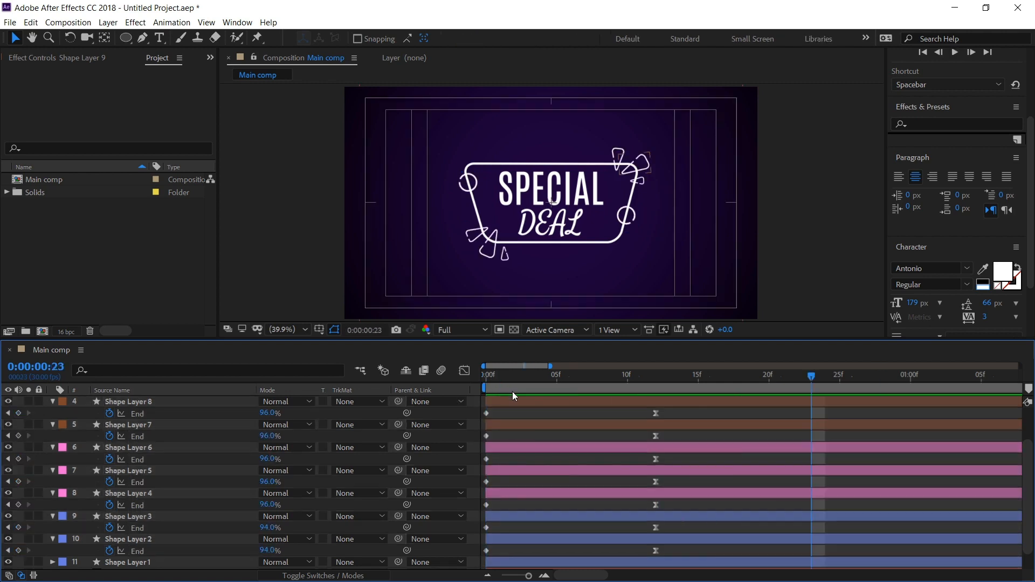
pyautogui.press('space')
pyautogui.press('space')
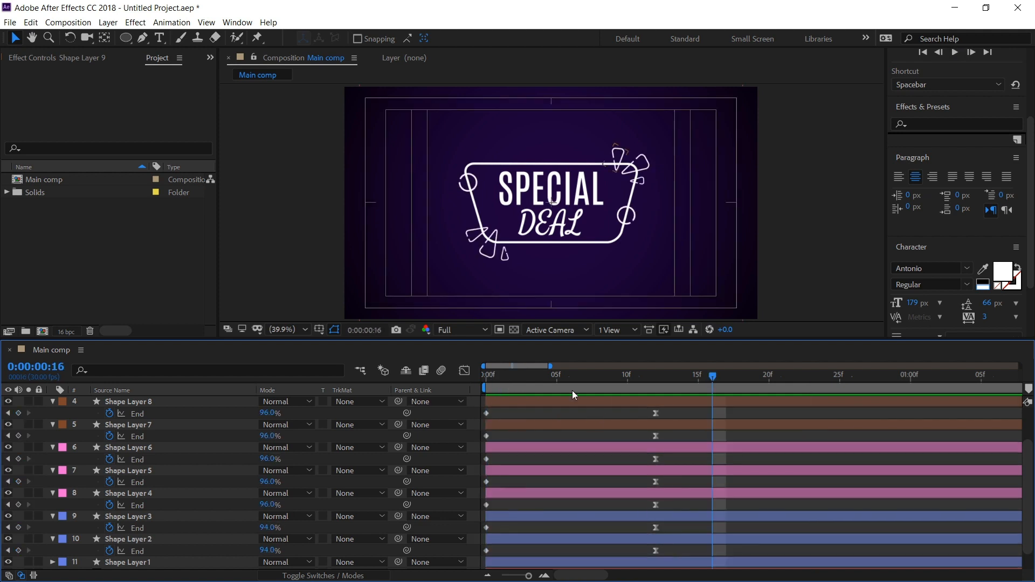
# Add Trim Paths to the trapezoid on Shape Layer 1 and expand its properties.
pyautogui.scroll(-1, 498, 483)
pyautogui.click(70, 541)
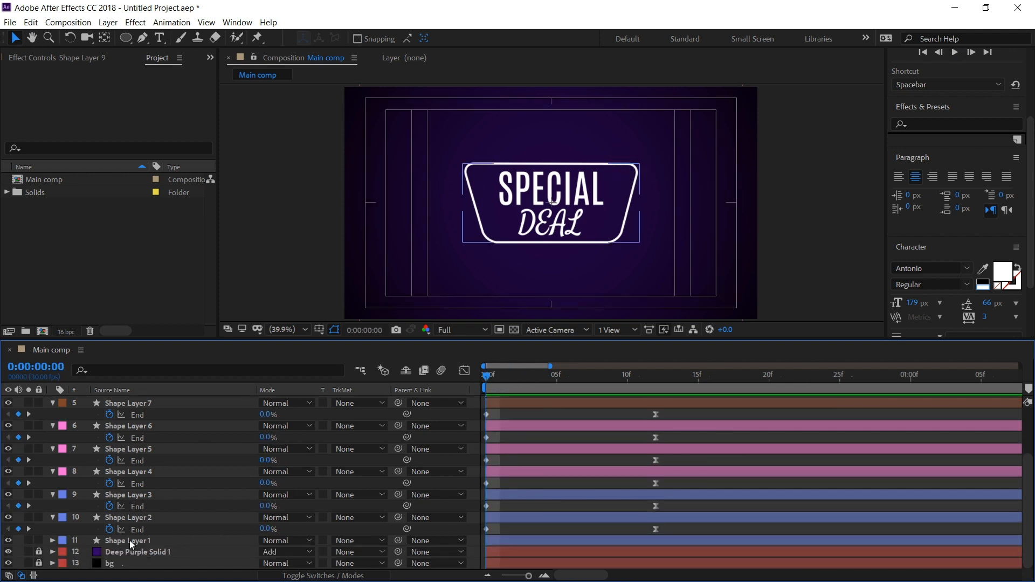
pyautogui.click(53, 540)
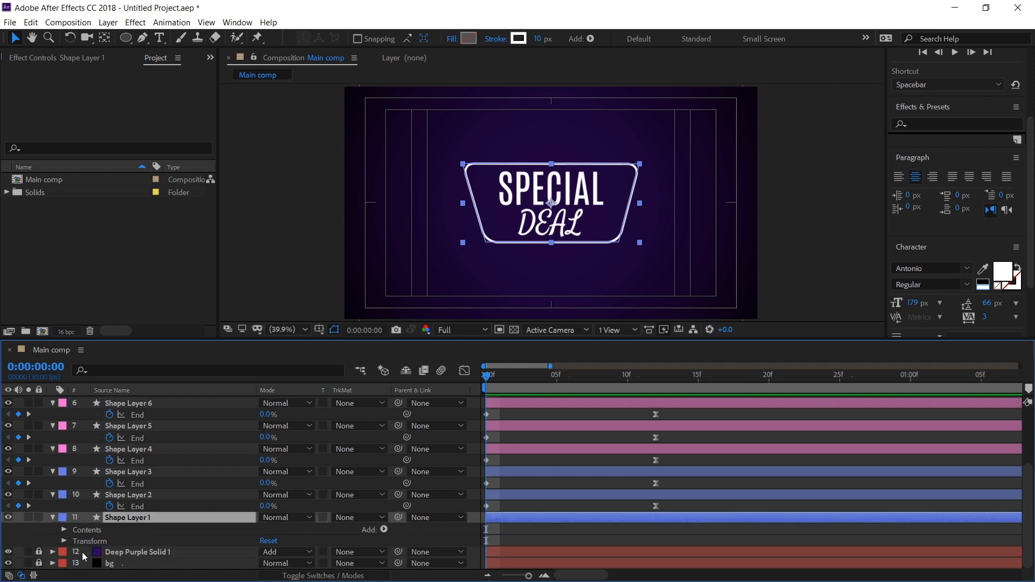
pyautogui.scroll(-1, 80, 555)
pyautogui.click(384, 529)
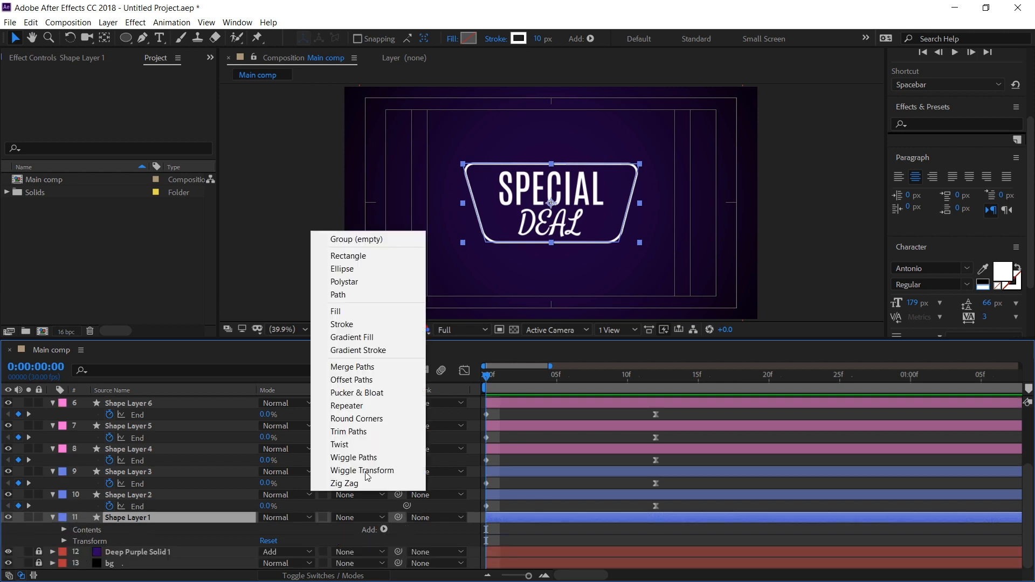
pyautogui.click(348, 431)
pyautogui.scroll(-3, 81, 536)
pyautogui.click(76, 530)
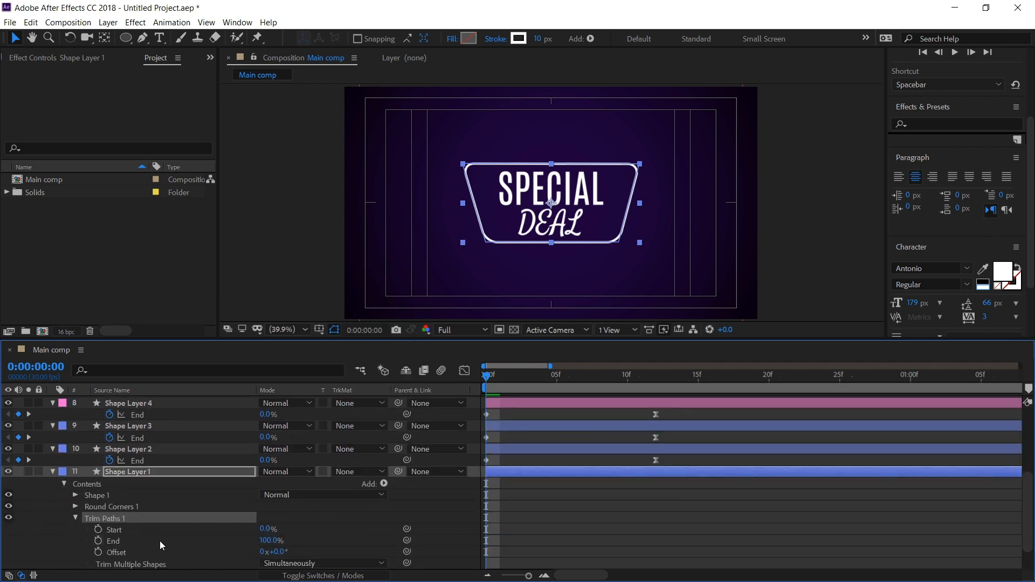
# Keyframe the trapezoid's Trim Paths End at frame 0 and at 100% on frame 12 with Easy Ease, and preview the animation.
pyautogui.moveTo(269, 540)
pyautogui.mouseDown()
pyautogui.moveTo(231, 541)
pyautogui.moveTo(482, 541)
pyautogui.mouseUp()
pyautogui.click(98, 541)
pyautogui.click(653, 377)
pyautogui.moveTo(640, 531); pyautogui.dragTo(684, 553)
pyautogui.press('F9')
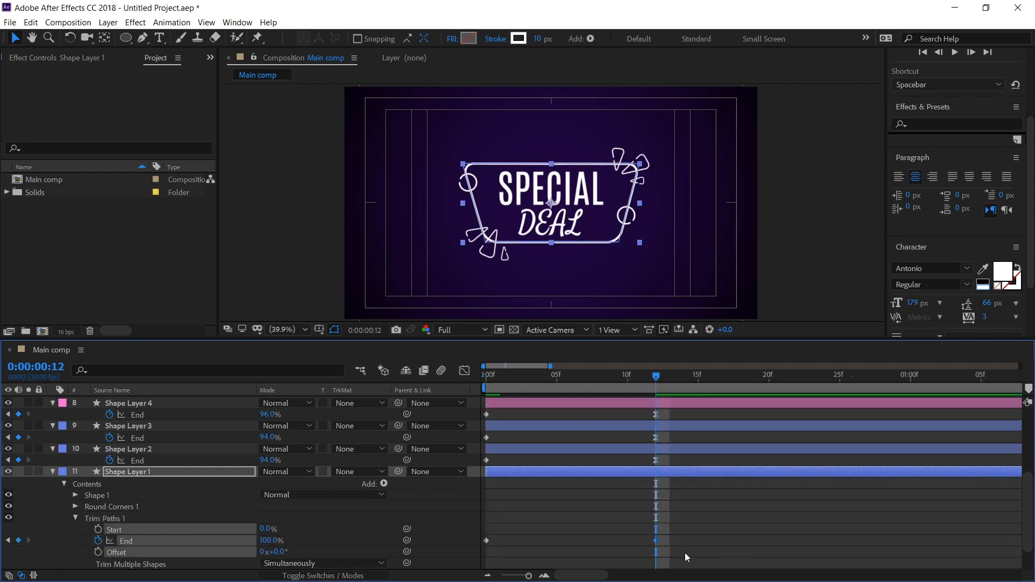
pyautogui.click(603, 535)
pyautogui.press('u')
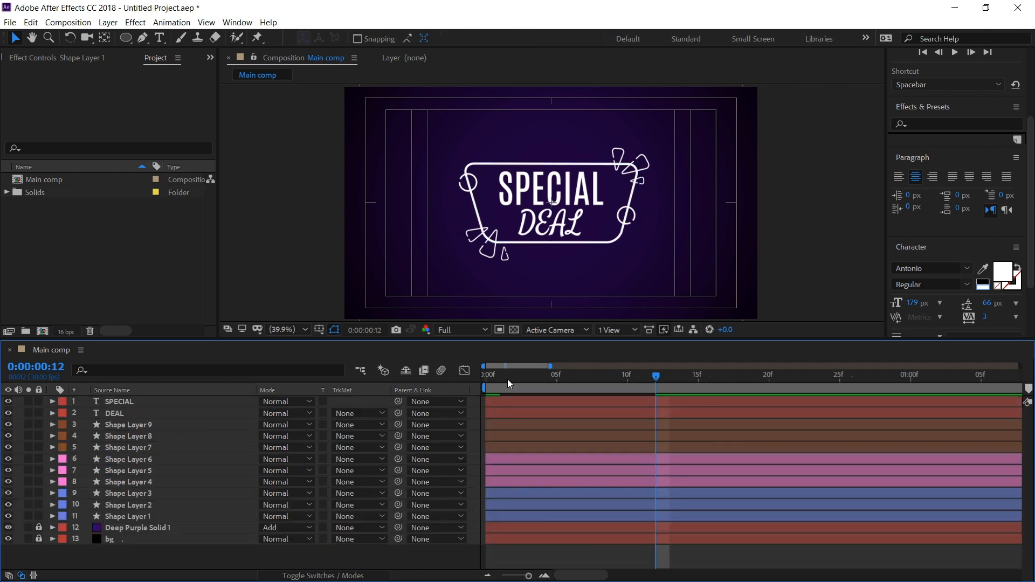
pyautogui.click(487, 377)
pyautogui.press('space')
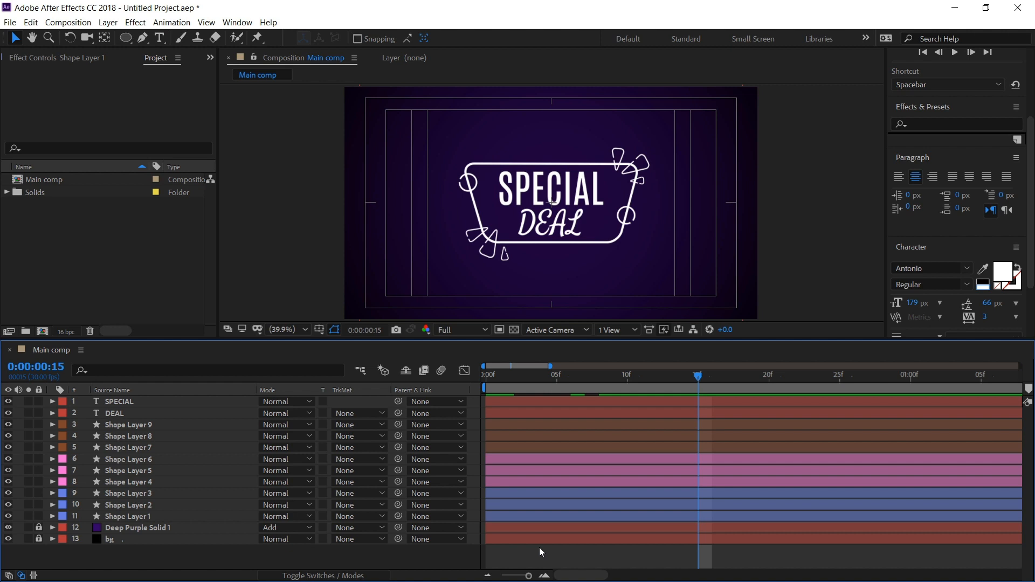
# Apply the Stylize Glow effect to Shape Layer 1 with Glow Radius 6 and Glow Intensity 4.
pyautogui.click(128, 516)
pyautogui.click(936, 124)
pyautogui.write('glow')
pyautogui.scroll(-3, 938, 313)
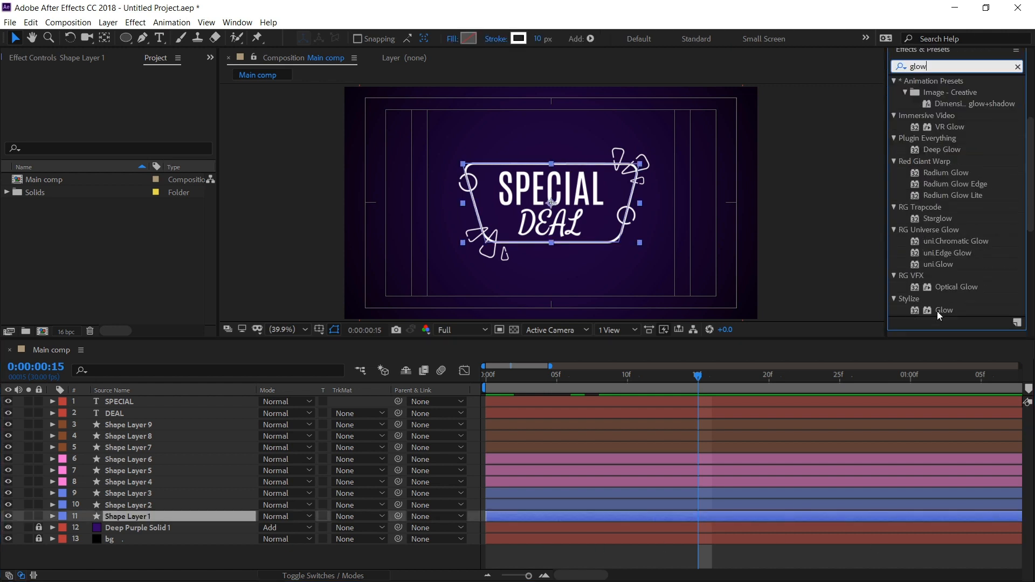
pyautogui.moveTo(943, 310); pyautogui.dragTo(129, 516)
pyautogui.scroll(1, 612, 178)
pyautogui.click(126, 120)
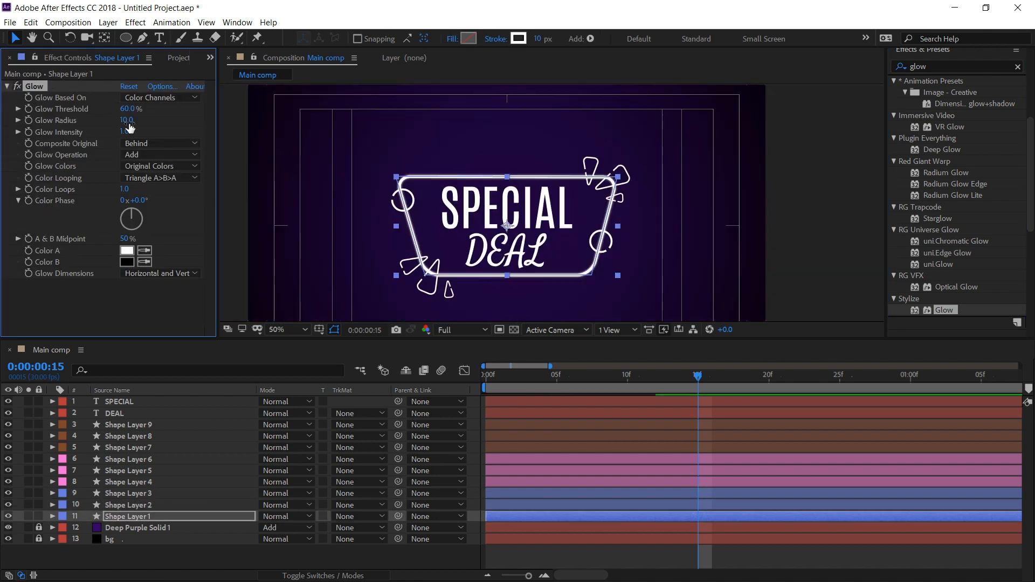
pyautogui.write('6')
pyautogui.press('Tab')
pyautogui.write('4')
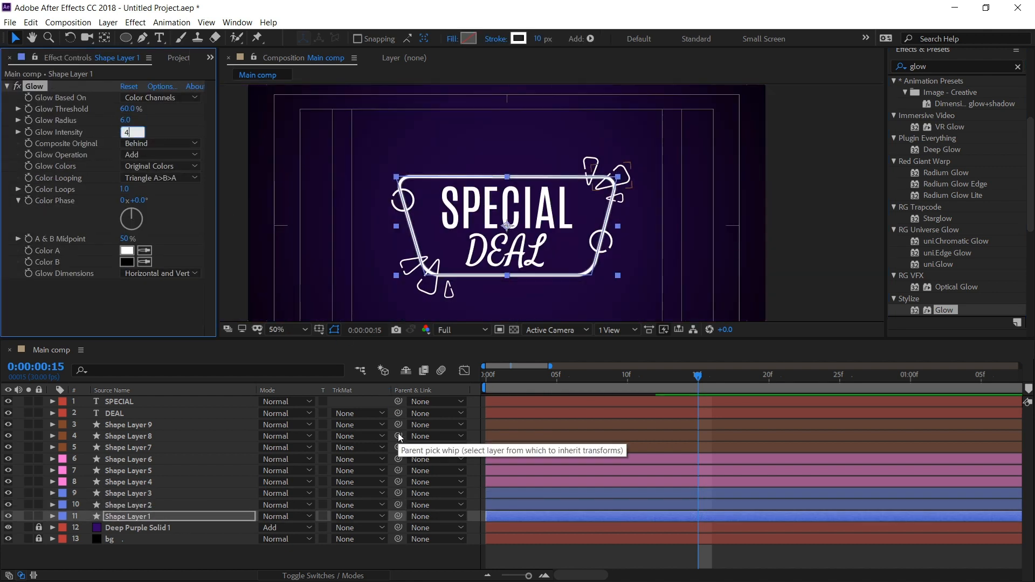
# Set the Glow effect's Color A to purple AB02DE and its Color Looping to Sawtooth B>A.
pyautogui.click(127, 251)
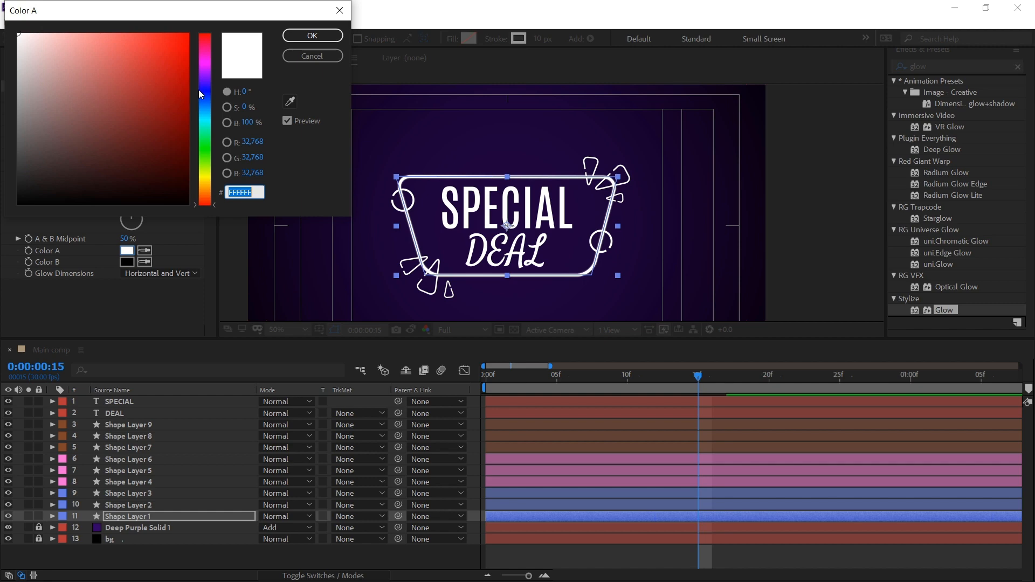
pyautogui.click(206, 70)
pyautogui.click(172, 51)
pyautogui.click(300, 37)
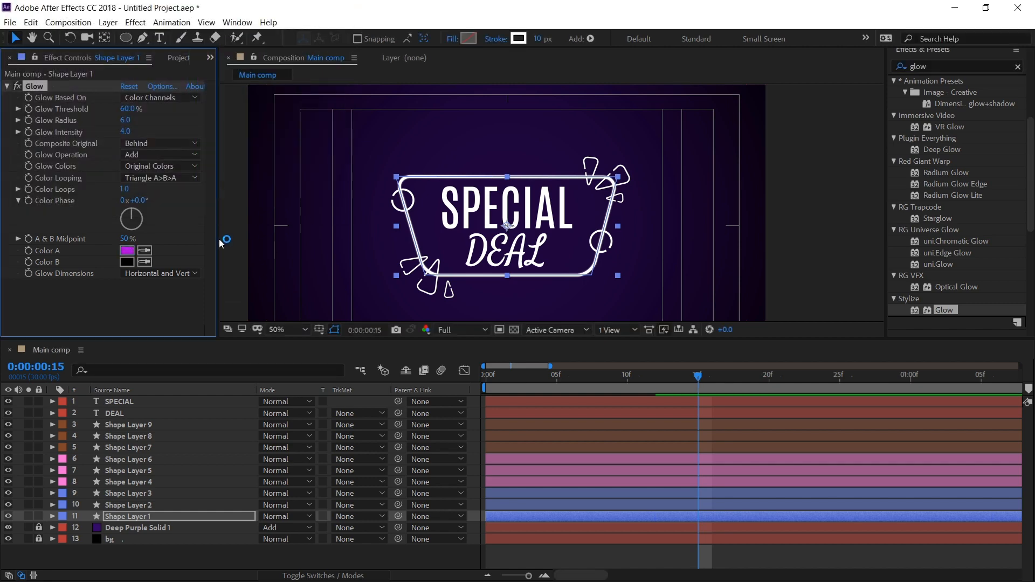
pyautogui.click(161, 178)
pyautogui.click(170, 202)
# Duplicate the Glow effect on Shape Layer 1 and give the copy Glow Radius 50 and Glow Intensity 2.
pyautogui.hotkey('ctrl', 'd')
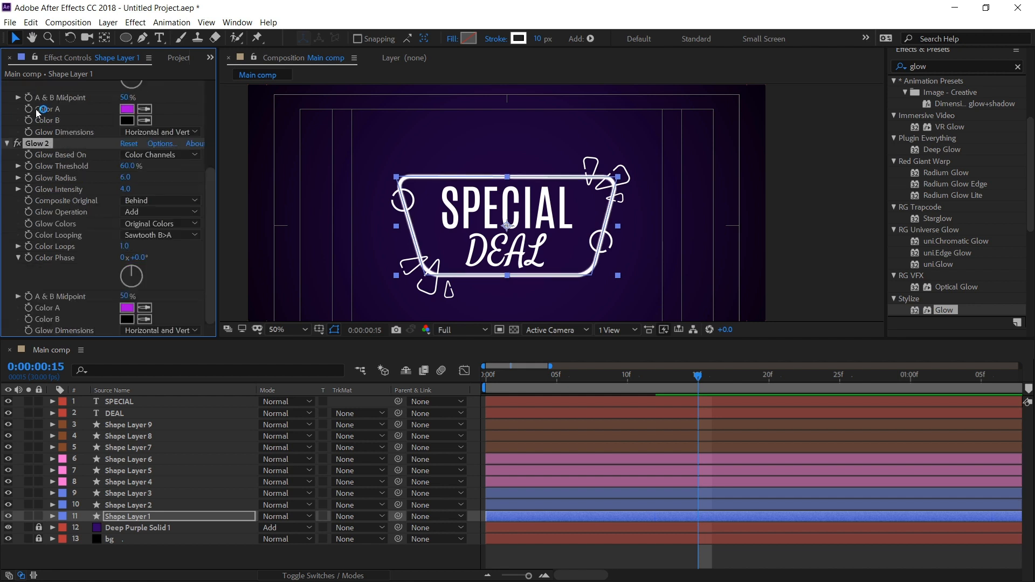
pyautogui.click(124, 179)
pyautogui.write('50')
pyautogui.press('Tab')
pyautogui.write('2')
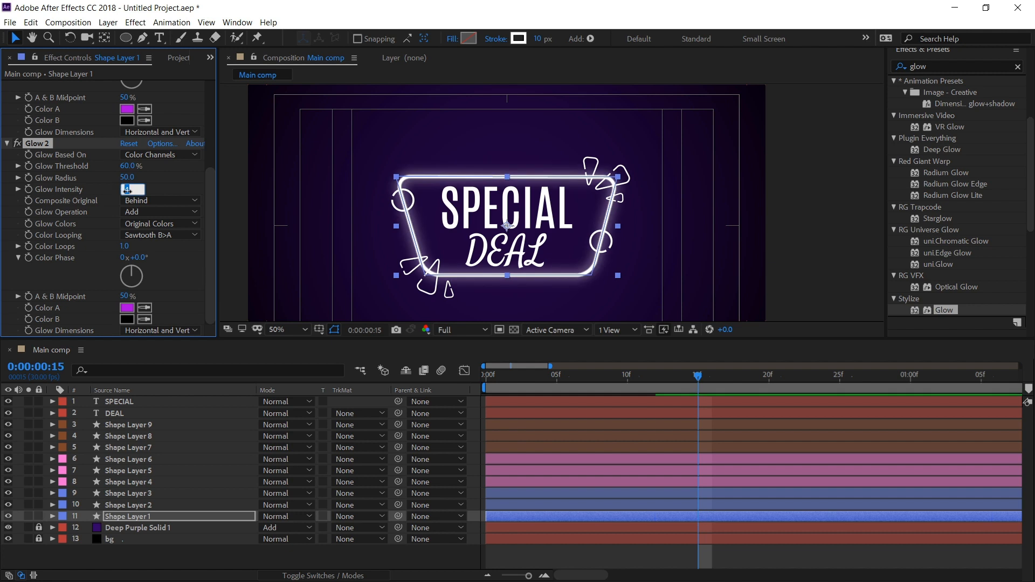
pyautogui.press('Return')
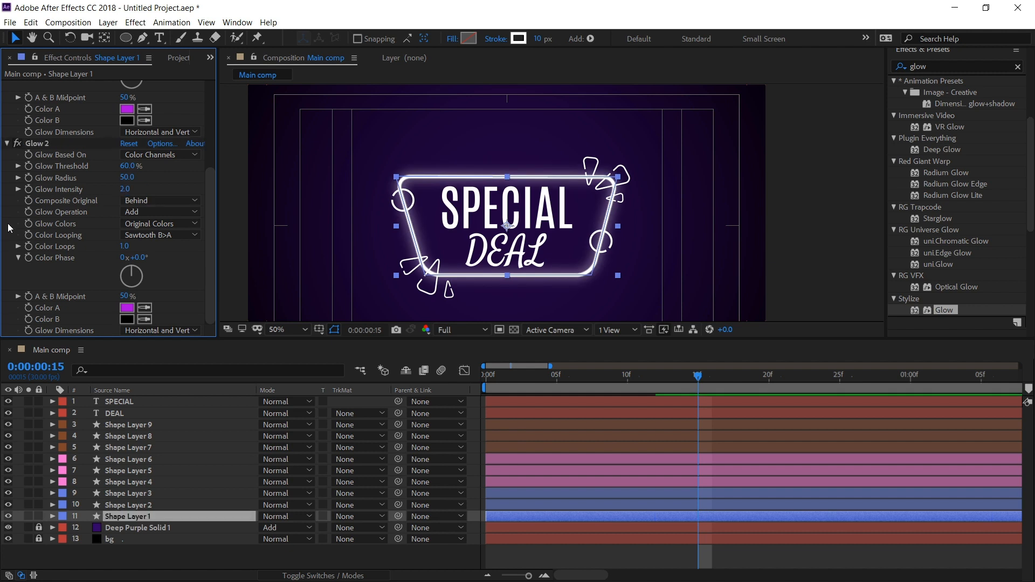
# Switch Glow Colors to A & B Colors in both Glow effects of Shape Layer 1 and check the outline.
pyautogui.click(153, 224)
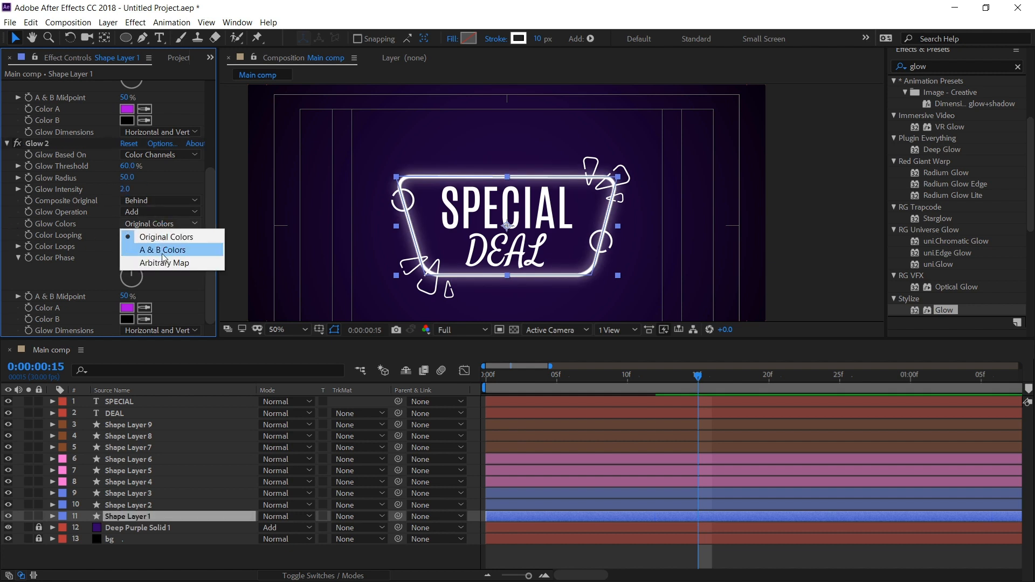
pyautogui.click(161, 253)
pyautogui.scroll(3, 213, 218)
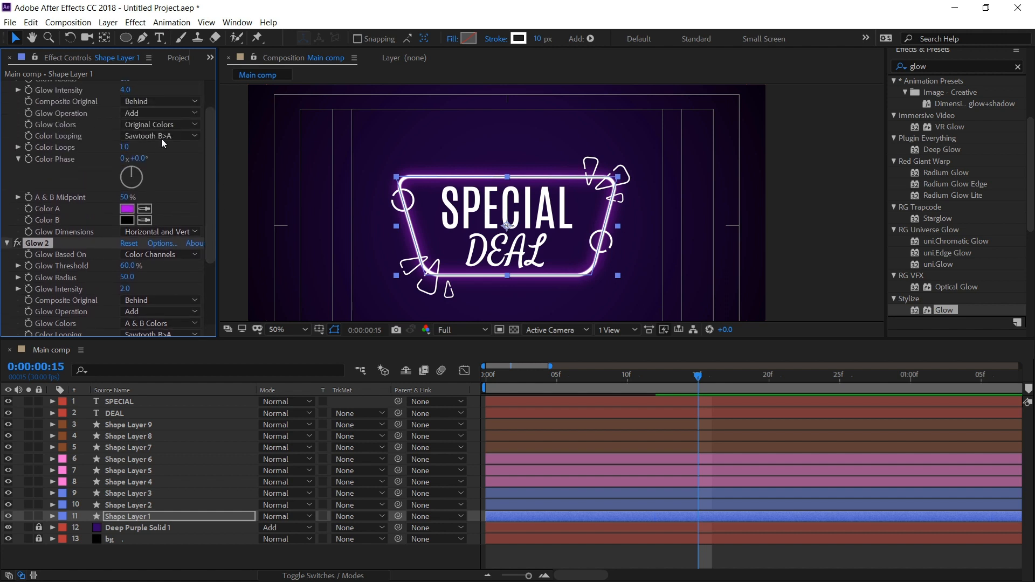
pyautogui.click(160, 125)
pyautogui.click(162, 149)
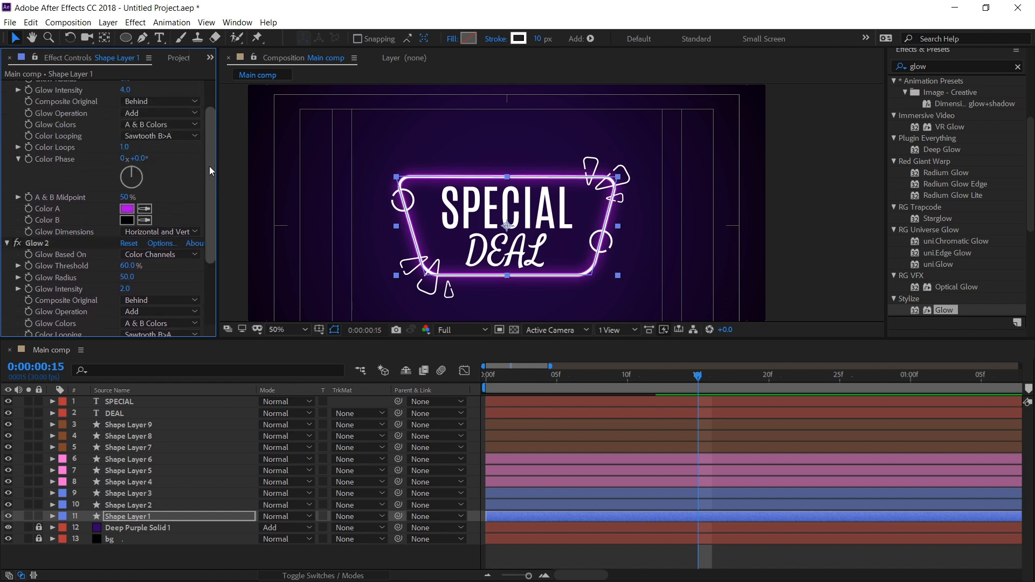
pyautogui.moveTo(209, 166); pyautogui.dragTo(215, 230)
pyautogui.click(717, 397)
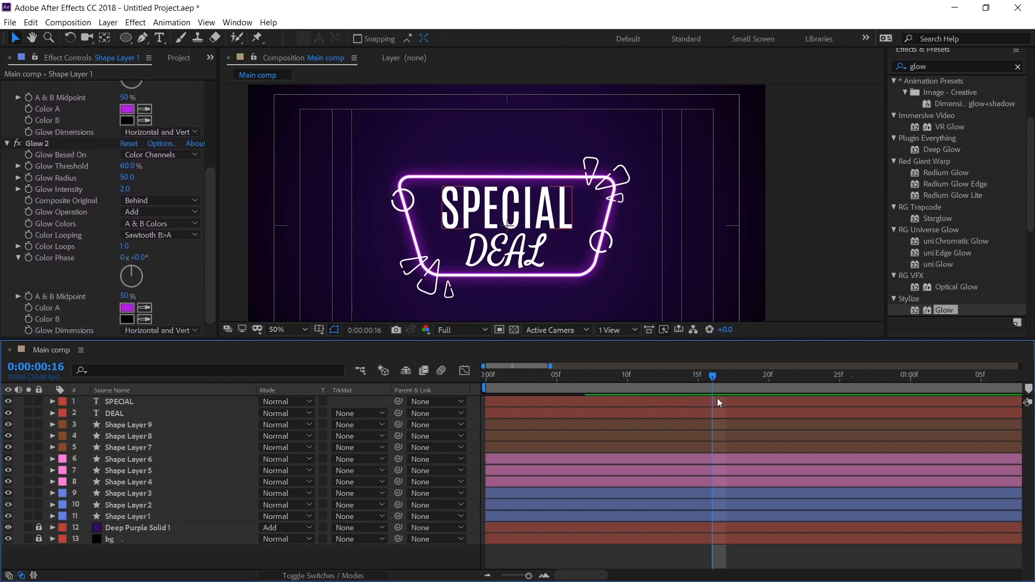
pyautogui.moveTo(707, 376)
pyautogui.mouseDown()
pyautogui.moveTo(620, 383)
pyautogui.moveTo(696, 383)
pyautogui.mouseUp()
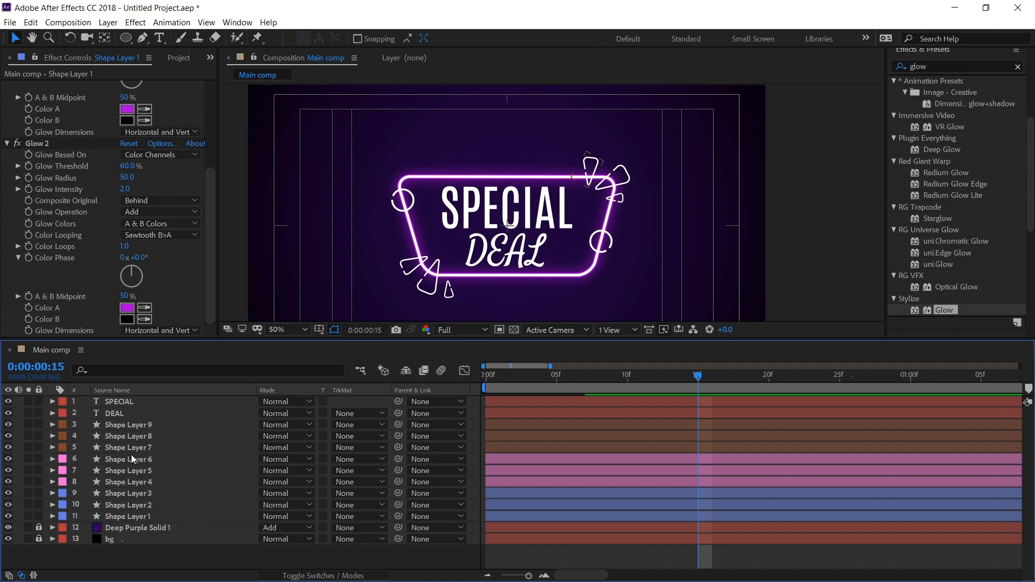
# Copy both Glow effects from Shape Layer 1 onto Shape Layer 2.
pyautogui.scroll(5, 3, 179)
pyautogui.click(7, 86)
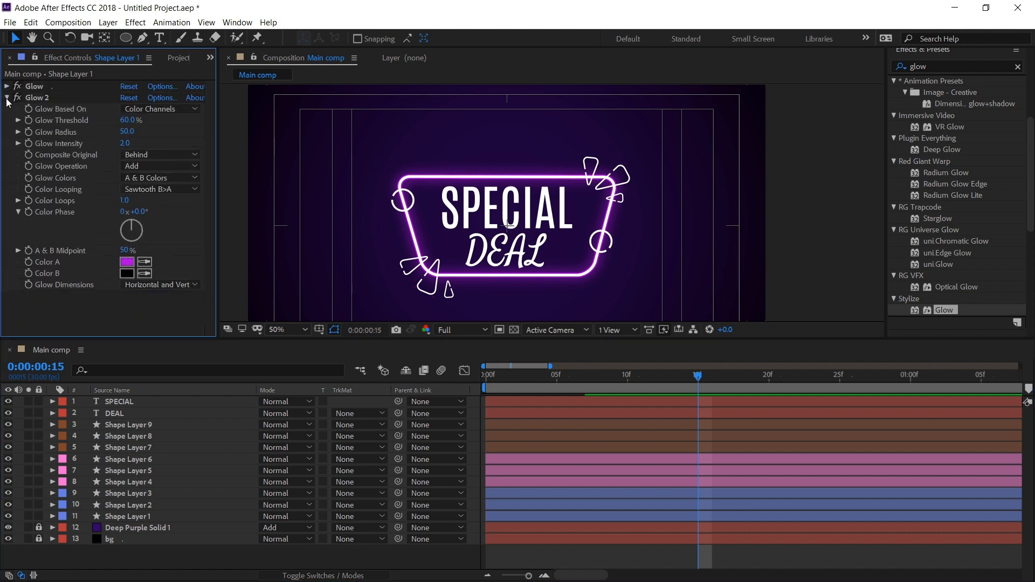
pyautogui.click(6, 98)
pyautogui.hotkey('ctrl', 'a')
pyautogui.hotkey('ctrl', 'c')
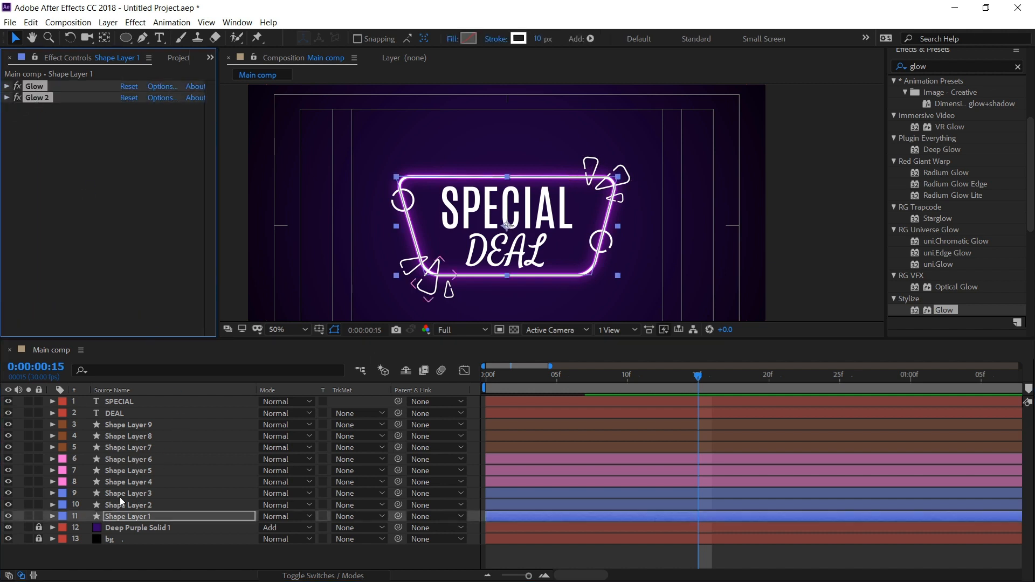
pyautogui.click(127, 506)
pyautogui.hotkey('ctrl', 'v')
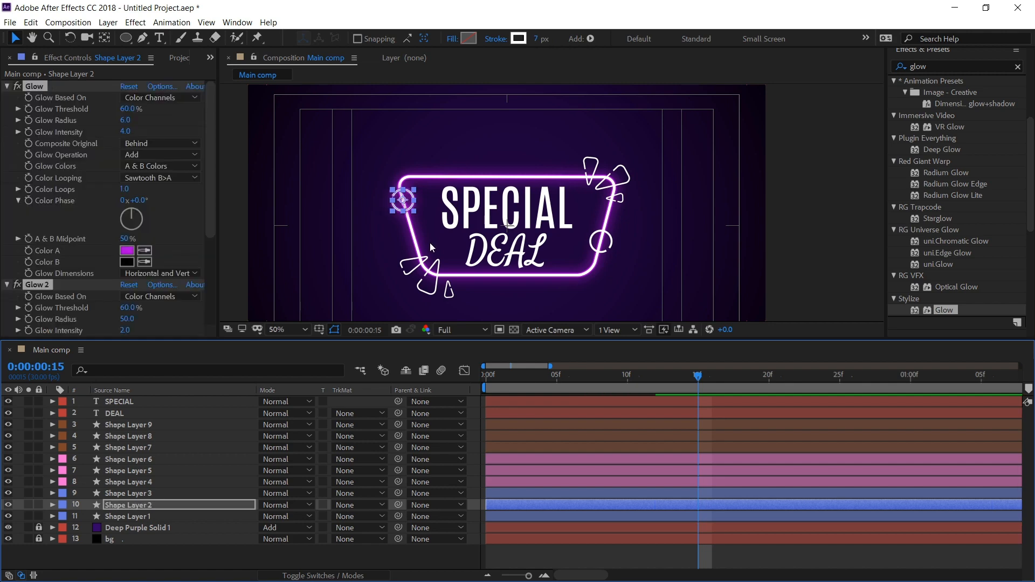
# Change Color A of the first Glow effect on Shape Layer 2 to light blue 00C3EF.
pyautogui.click(293, 329)
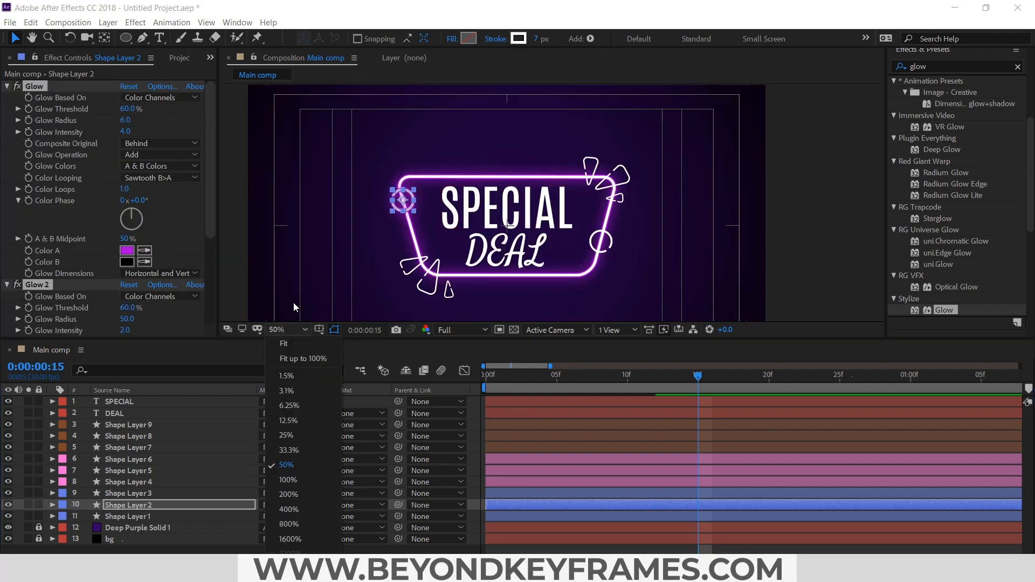
pyautogui.click(310, 362)
pyautogui.scroll(3, 468, 188)
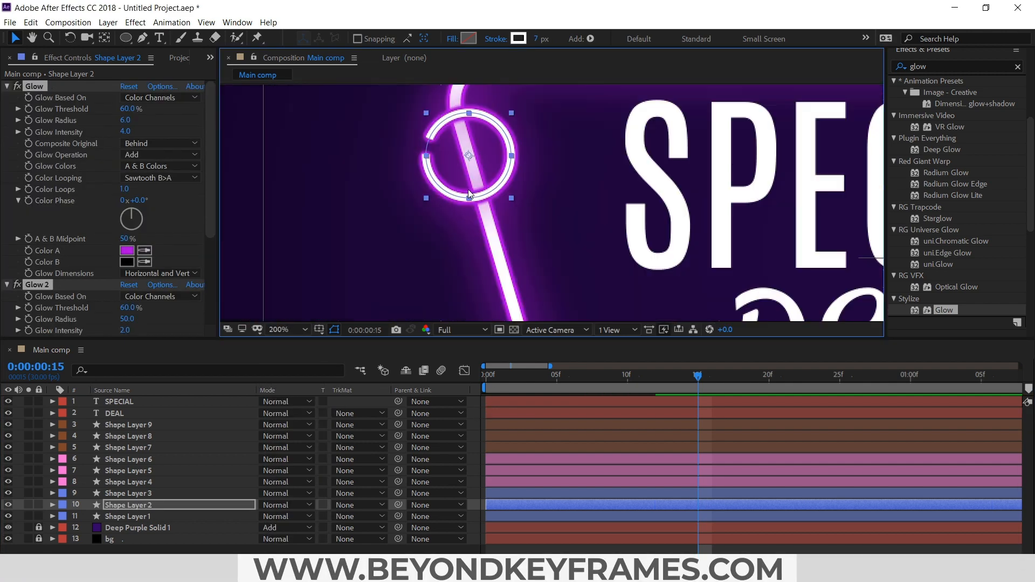
pyautogui.click(126, 252)
pyautogui.click(127, 250)
pyautogui.click(208, 112)
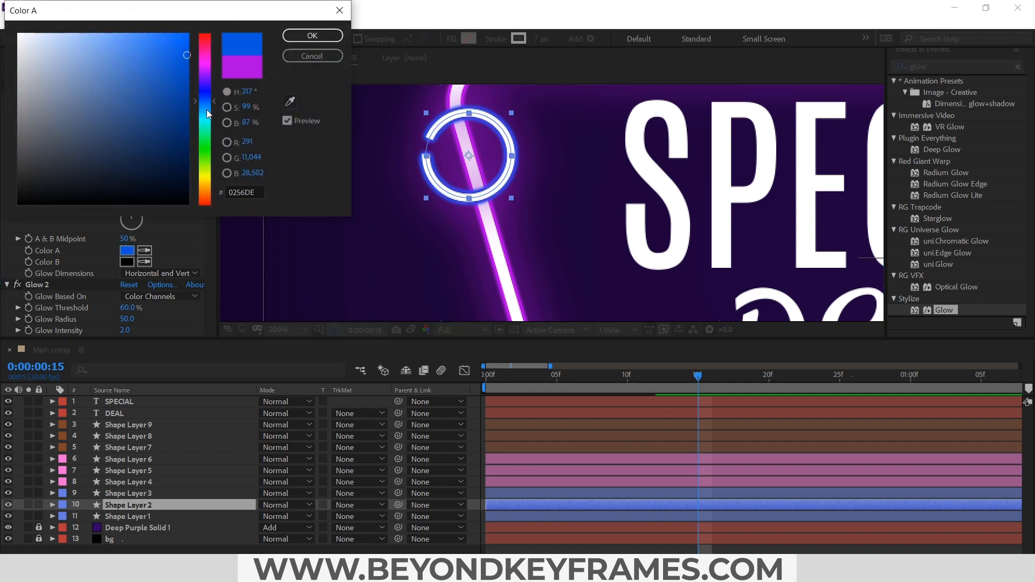
pyautogui.click(207, 113)
pyautogui.moveTo(187, 63); pyautogui.dragTo(261, 43)
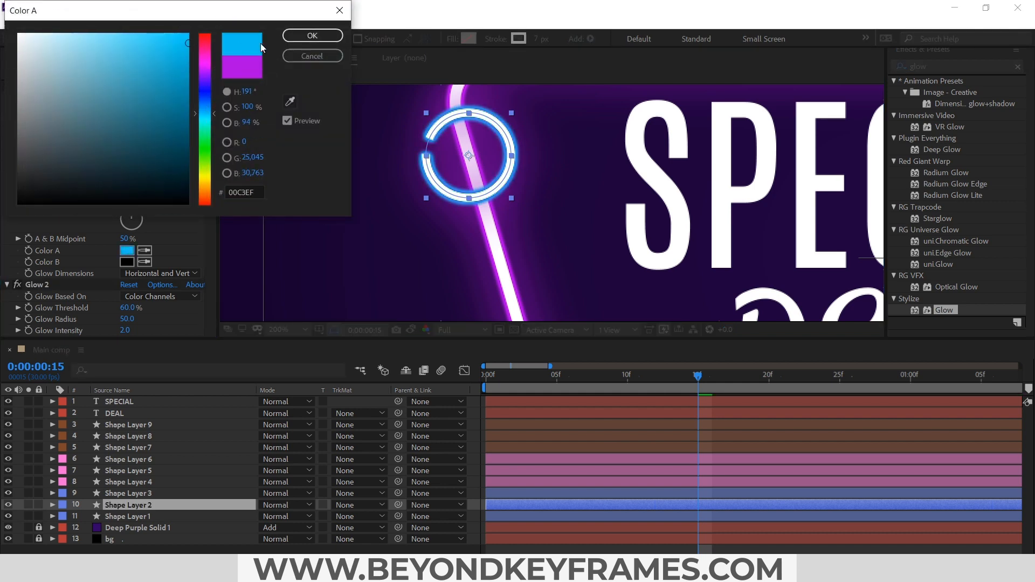
pyautogui.click(300, 36)
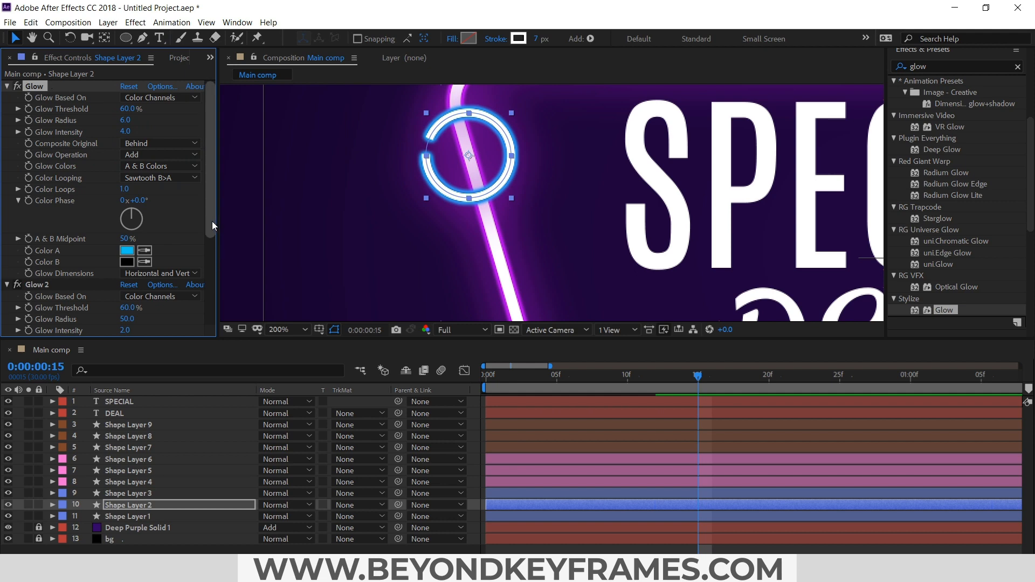
# Copy the first Glow's Color A value 00C3EF into Color A of Glow 2 on Shape Layer 2.
pyautogui.moveTo(211, 221); pyautogui.dragTo(215, 293)
pyautogui.click(127, 325)
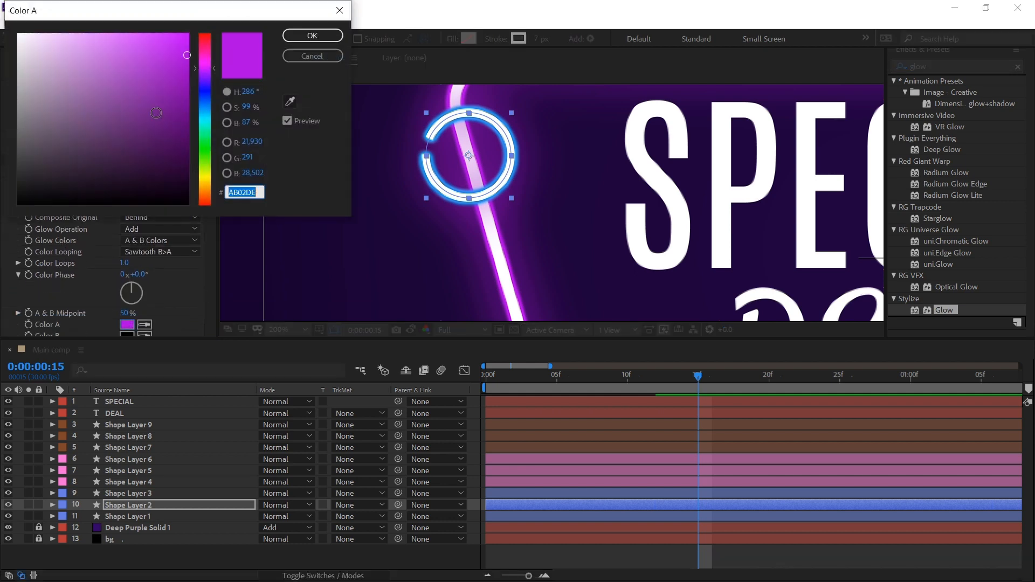
pyautogui.click(301, 56)
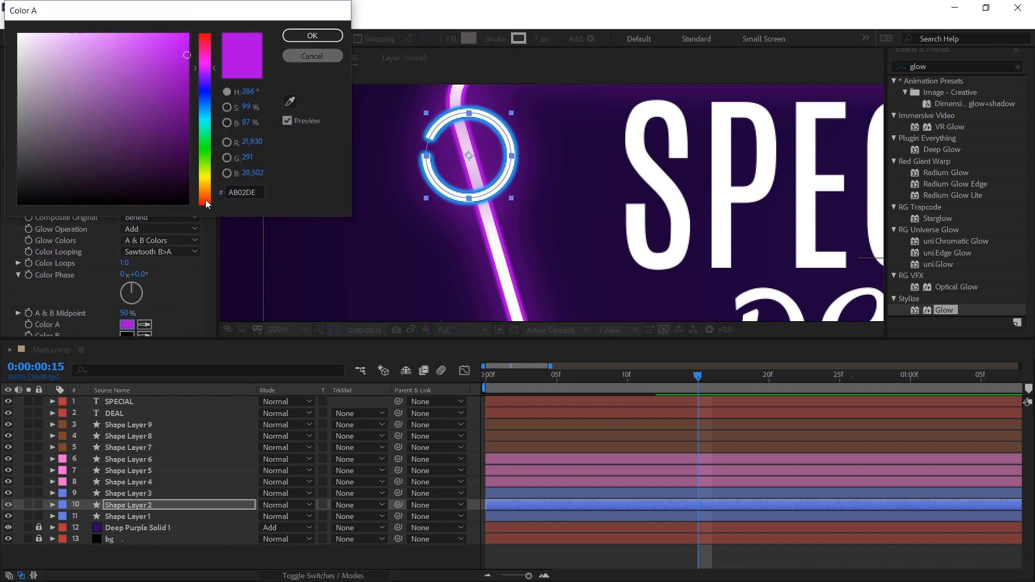
pyautogui.scroll(2, 200, 231)
pyautogui.click(127, 186)
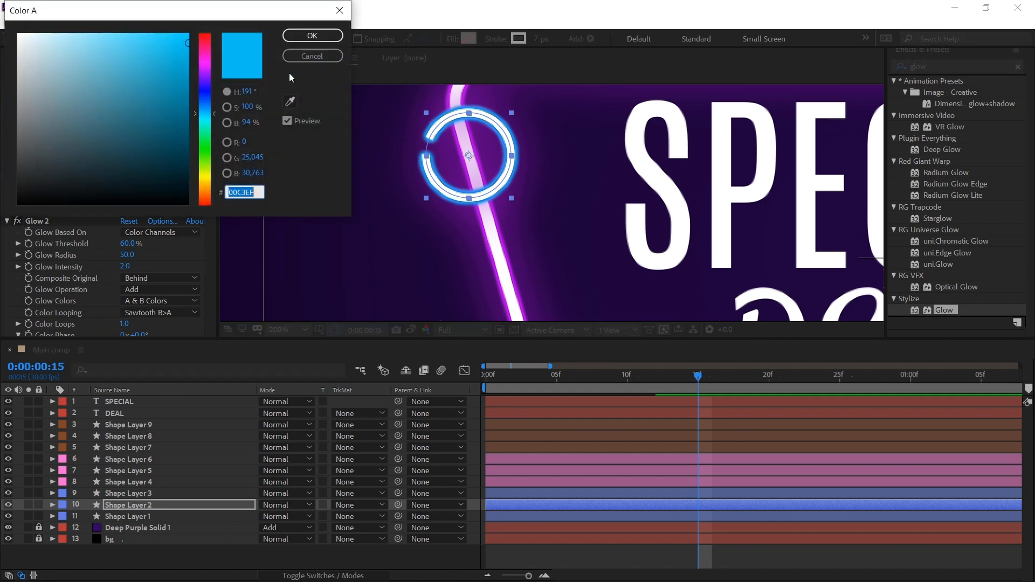
pyautogui.click(301, 57)
pyautogui.scroll(-2, 120, 252)
pyautogui.click(128, 325)
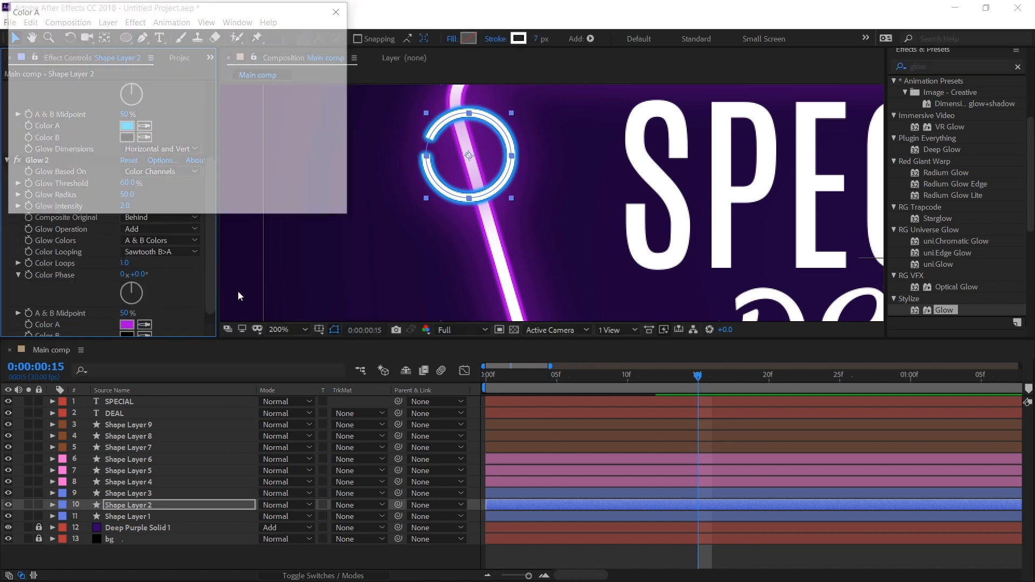
pyautogui.hotkey('ctrl', 'v')
pyautogui.click(299, 38)
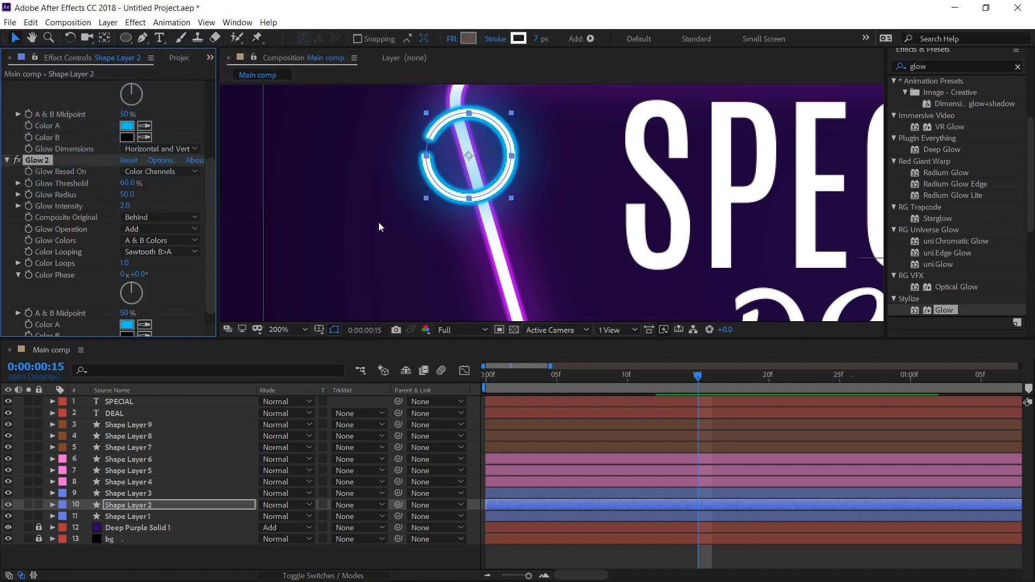
pyautogui.scroll(-4, 386, 228)
pyautogui.scroll(2, 513, 198)
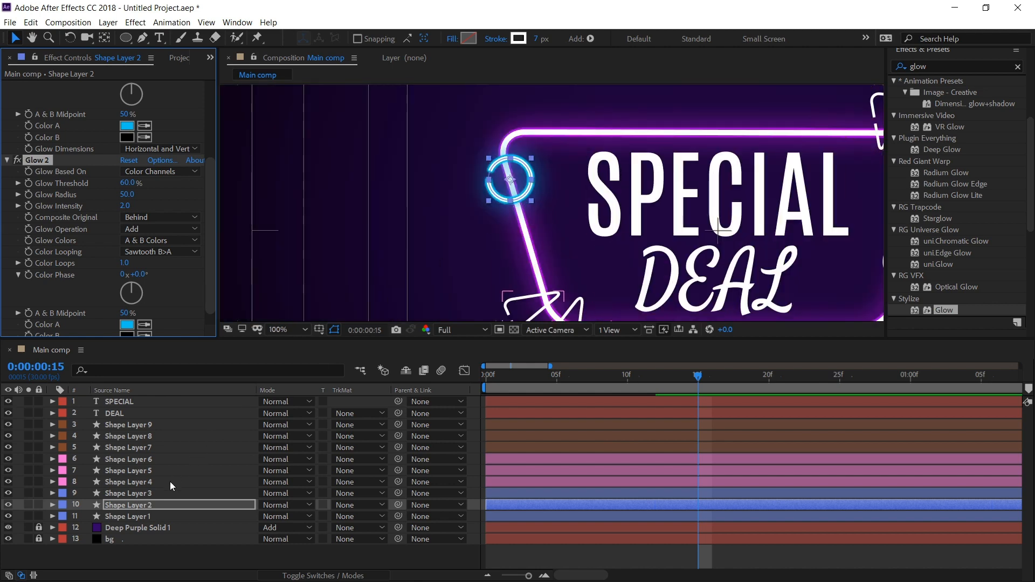
# Try a 2 px stroke width on Shape Layer 2's circle and undo the change.
pyautogui.click(140, 503)
pyautogui.moveTo(536, 39); pyautogui.dragTo(533, 39)
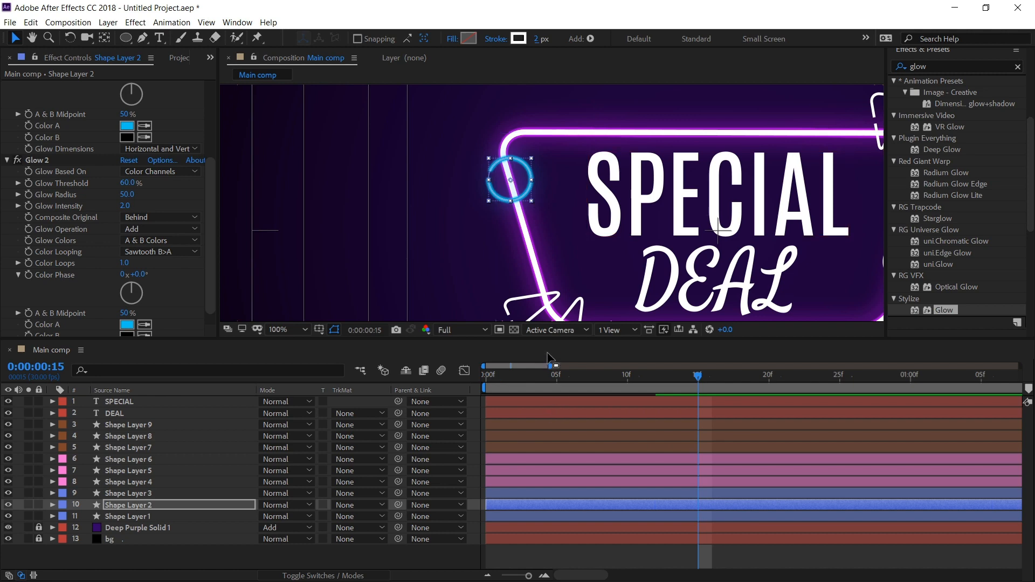
pyautogui.click(550, 355)
pyautogui.hotkey('ctrl', 'z')
pyautogui.click(442, 234)
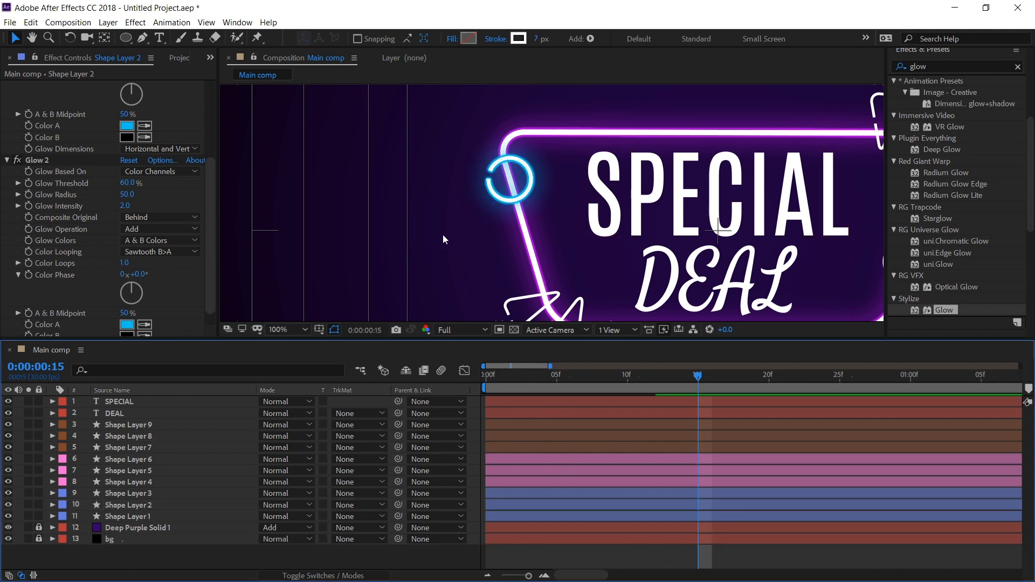
# Copy both blue Glow effects from Shape Layer 2 and paste them onto Shape Layer 3.
pyautogui.scroll(5, 45, 81)
pyautogui.click(8, 86)
pyautogui.click(7, 98)
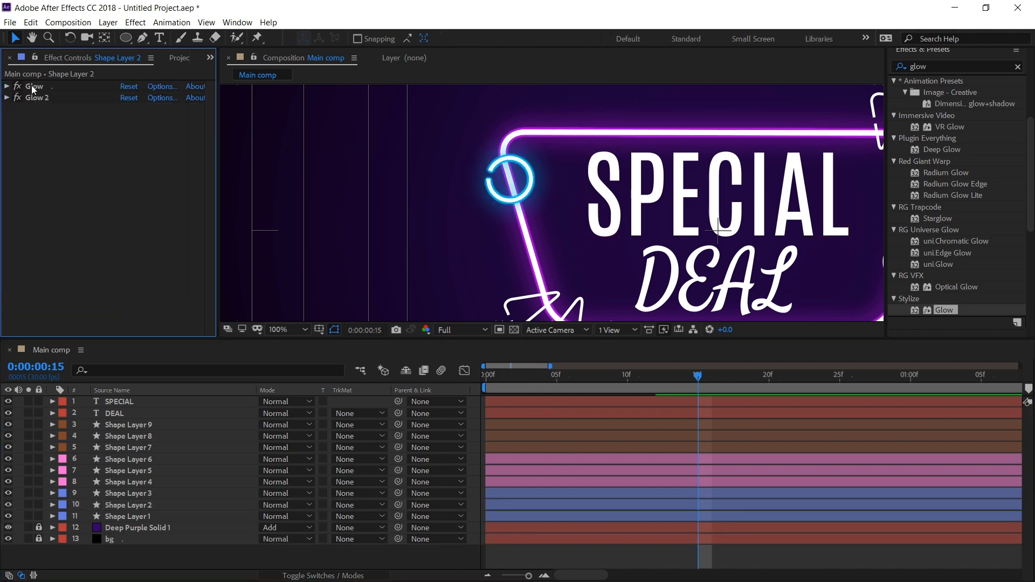
pyautogui.click(34, 86)
pyautogui.keyDown('shift'); pyautogui.click(40, 98); pyautogui.keyUp('shift')
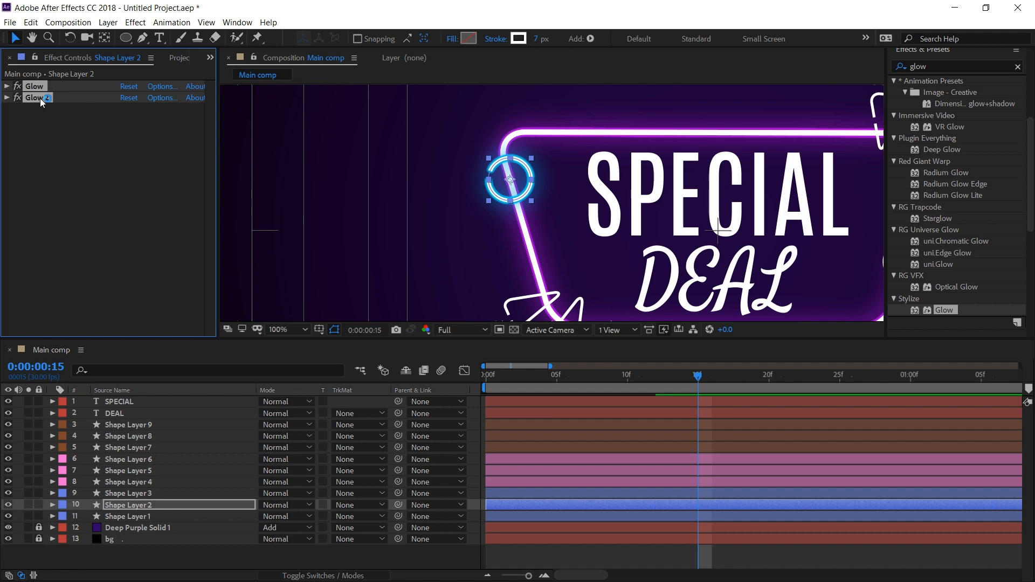
pyautogui.click(137, 488)
pyautogui.hotkey('ctrl', 'v')
# Paste the copied blue Glow effects onto Shape Layers 4, 5 and 6.
pyautogui.click(135, 480)
pyautogui.hotkey('ctrl', 'v')
pyautogui.click(141, 469)
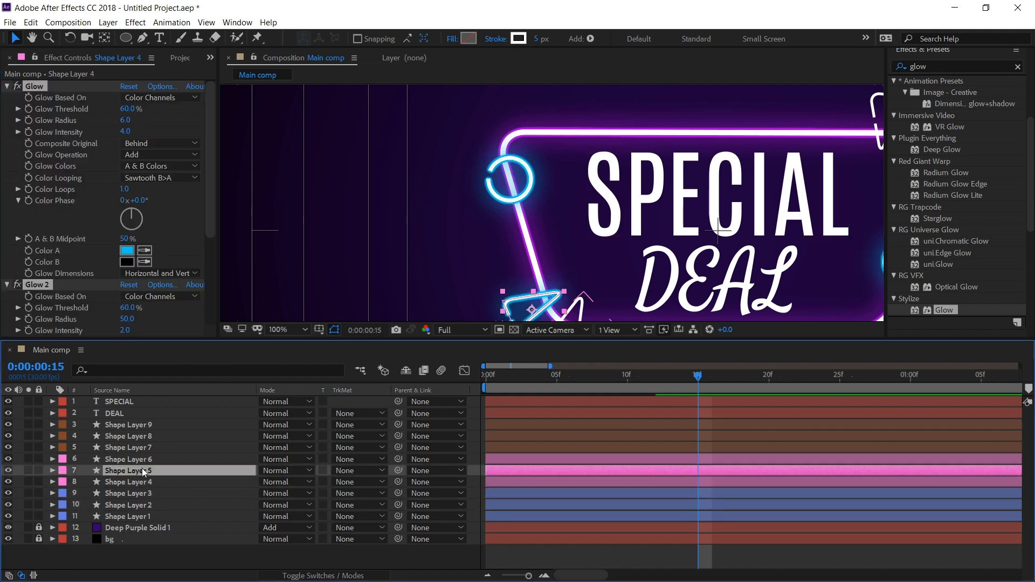
pyautogui.hotkey('ctrl', 'v')
pyautogui.click(140, 459)
pyautogui.hotkey('ctrl', 'v')
# Paste the copied blue Glow effects onto Shape Layers 7, 8 and 9.
pyautogui.click(140, 448)
pyautogui.hotkey('ctrl', 'v')
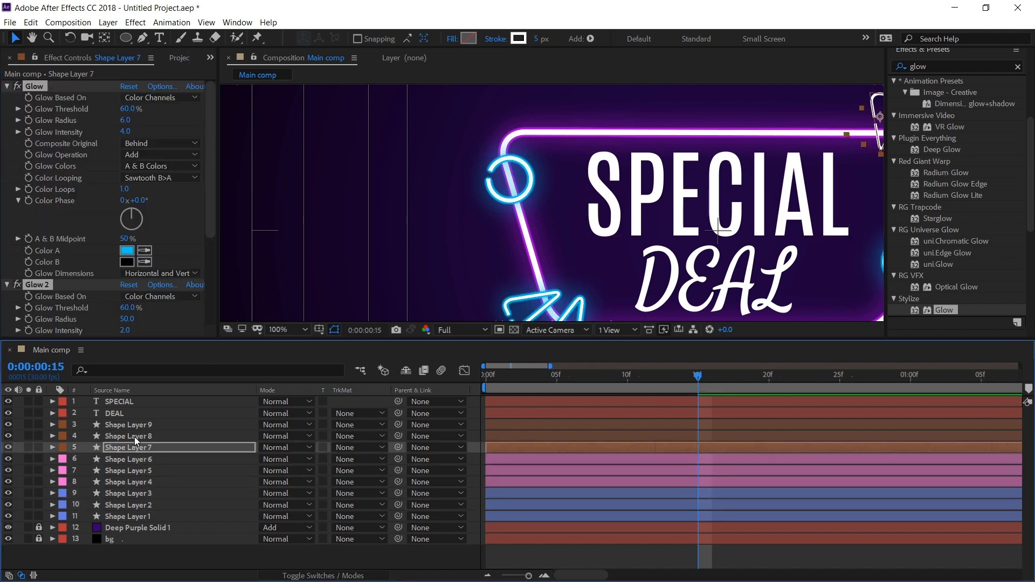
pyautogui.click(135, 436)
pyautogui.hotkey('ctrl', 'v')
pyautogui.click(137, 425)
pyautogui.hotkey('ctrl', 'v')
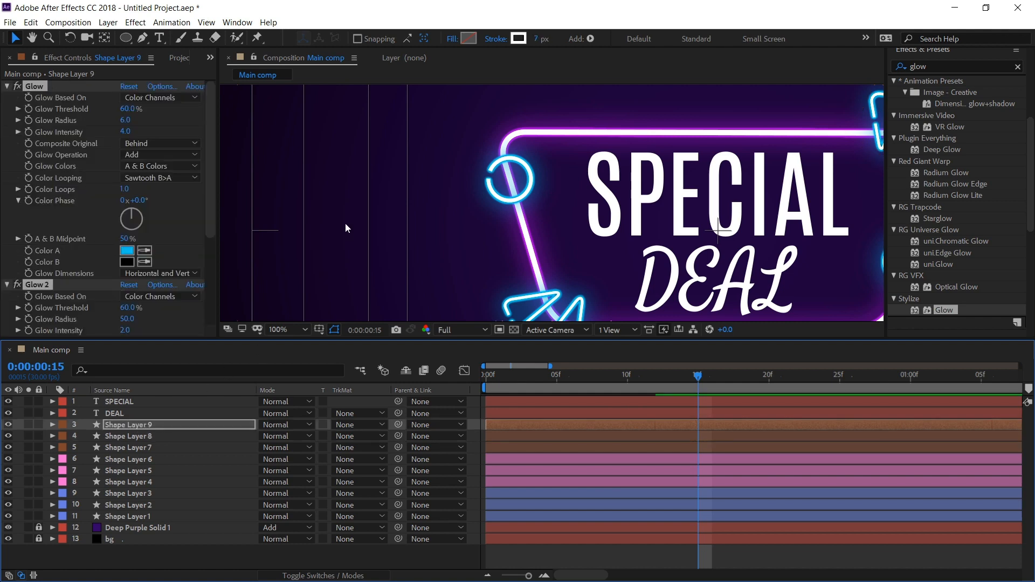
pyautogui.scroll(-2, 575, 245)
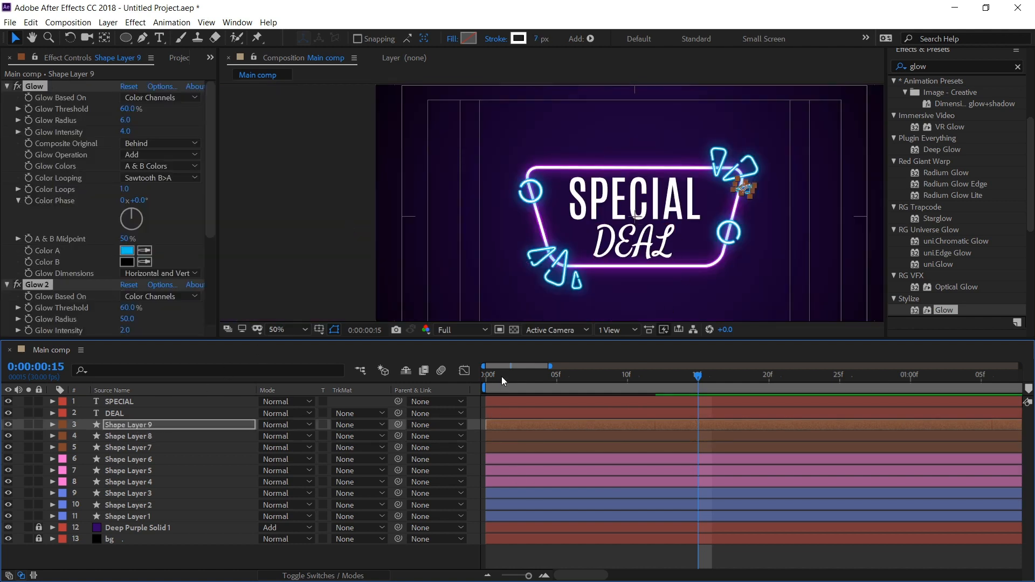
# Preview the neon glow animation from the start of the timeline.
pyautogui.click(530, 557)
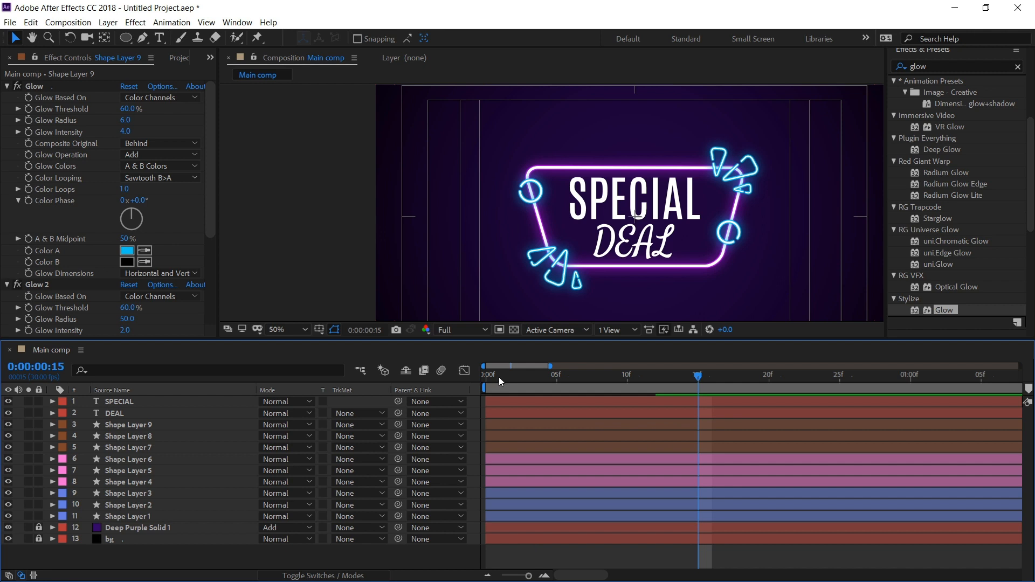
pyautogui.moveTo(499, 377); pyautogui.dragTo(485, 384)
pyautogui.press('space')
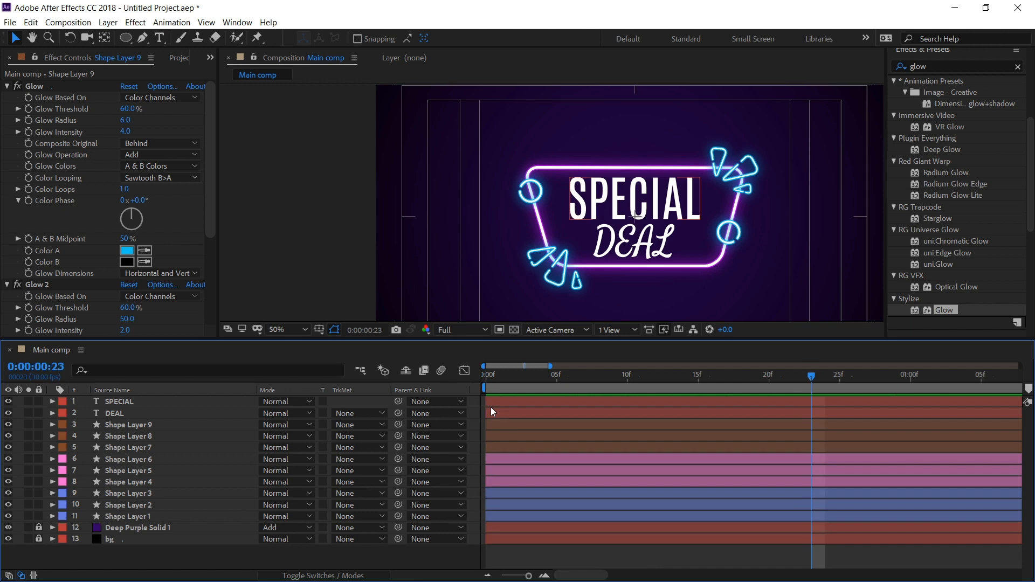
pyautogui.click(532, 411)
# Apply a Glow effect to the SPECIAL text layer with radius 6 and intensity 4.
pyautogui.click(9, 86)
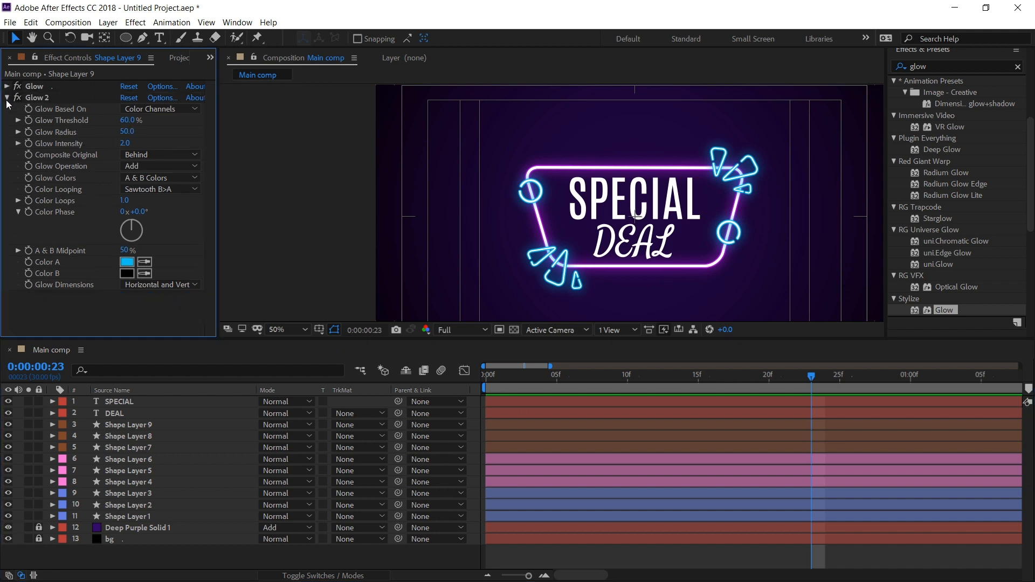
pyautogui.click(8, 97)
pyautogui.click(622, 243)
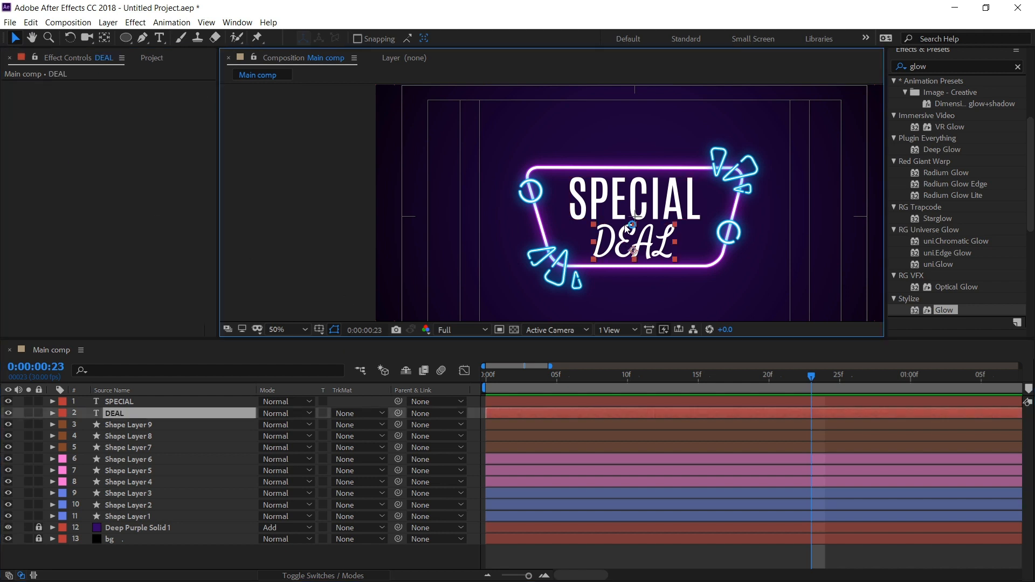
pyautogui.click(623, 206)
pyautogui.click(132, 402)
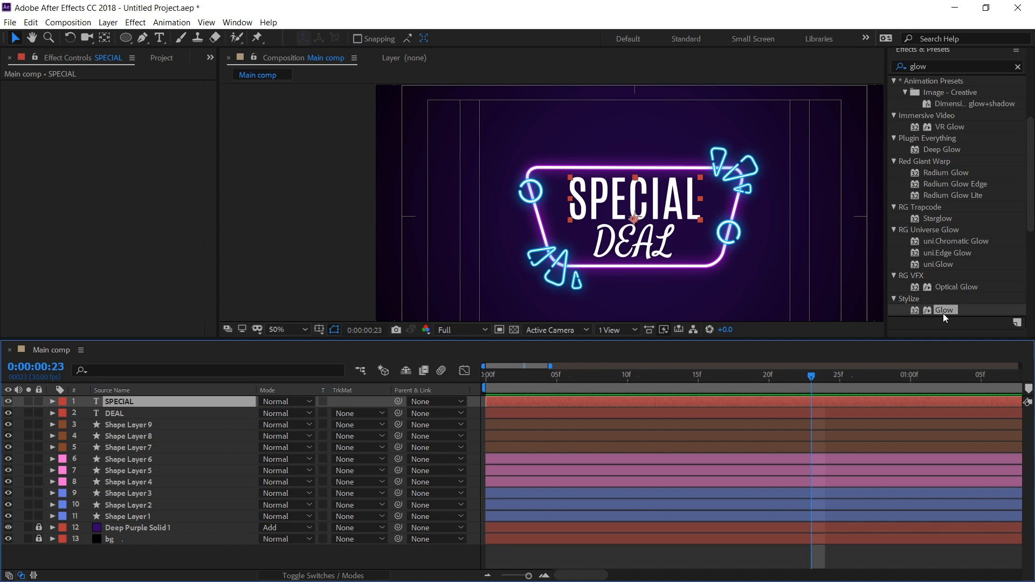
pyautogui.moveTo(943, 313); pyautogui.dragTo(170, 403)
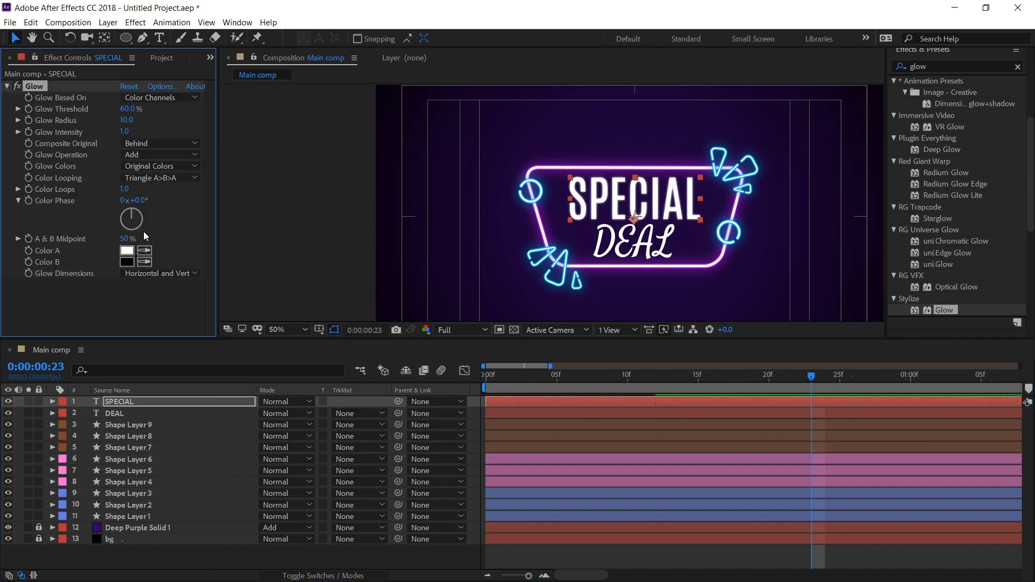
pyautogui.click(126, 119)
pyautogui.press('Tab')
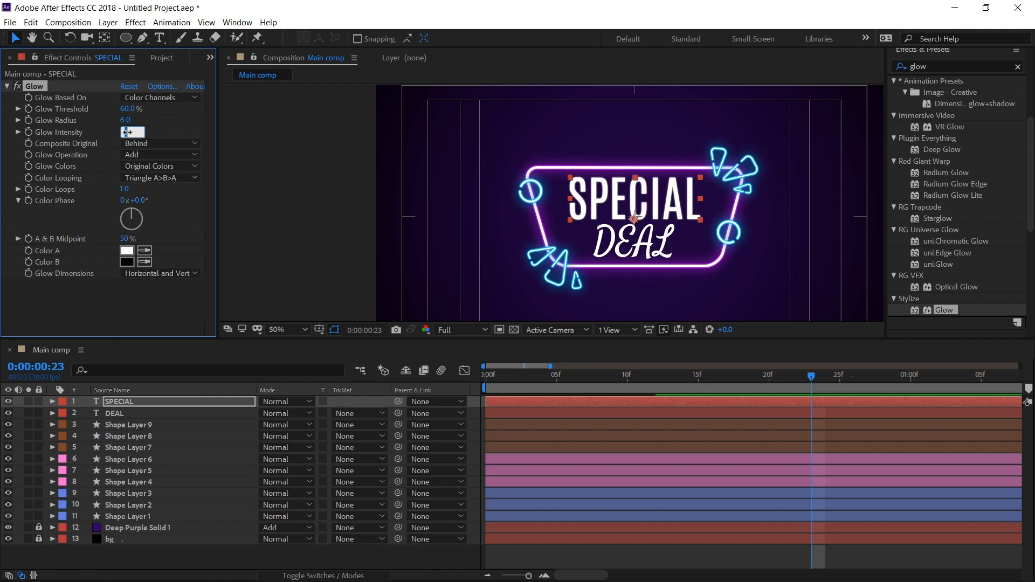
pyautogui.write('4')
pyautogui.click(86, 302)
pyautogui.click(115, 400)
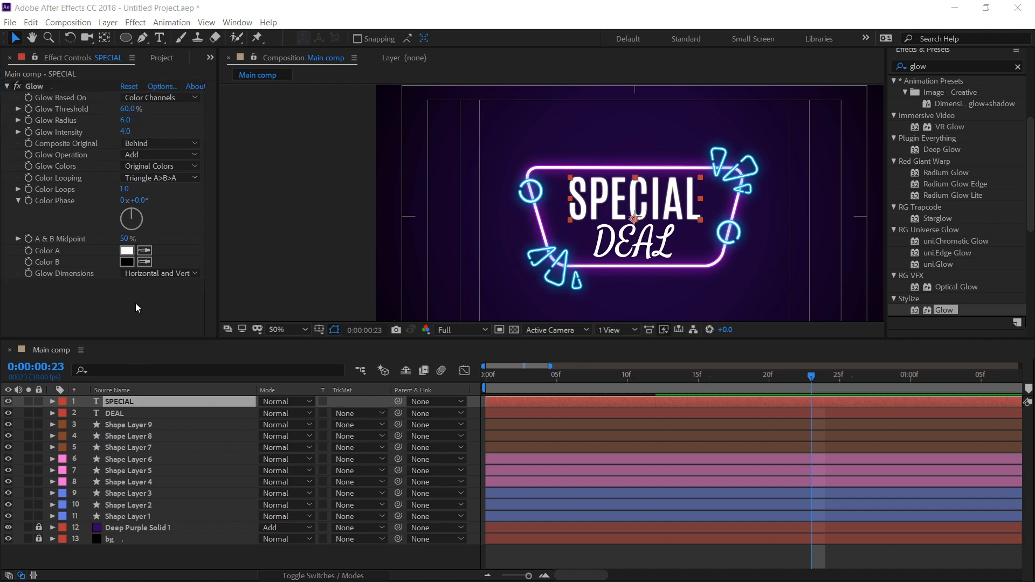
# Set the SPECIAL layer's Glow Colors to A & B Colors and its Color Looping to Sawtooth B>A.
pyautogui.click(160, 168)
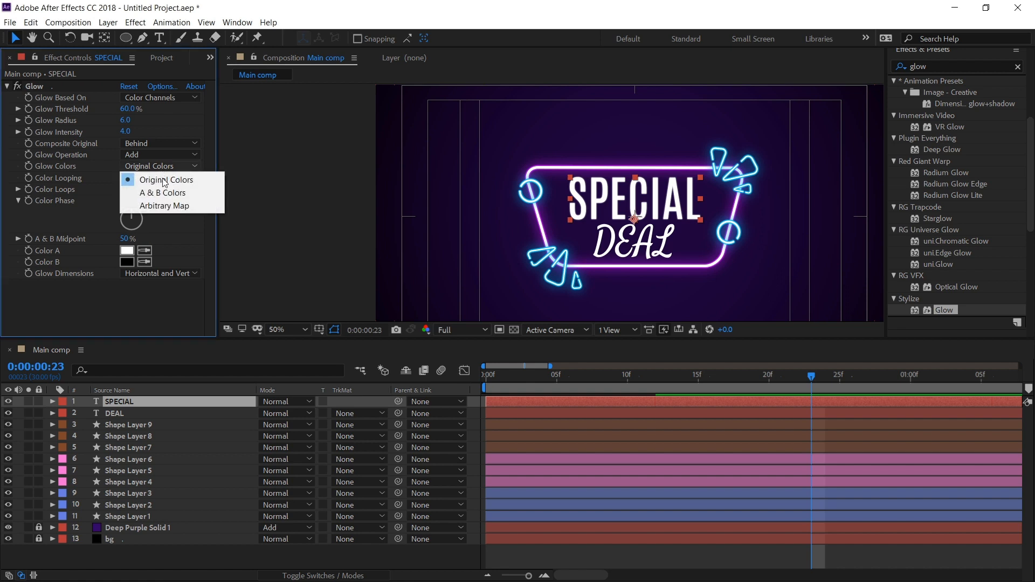
pyautogui.click(165, 193)
pyautogui.click(159, 177)
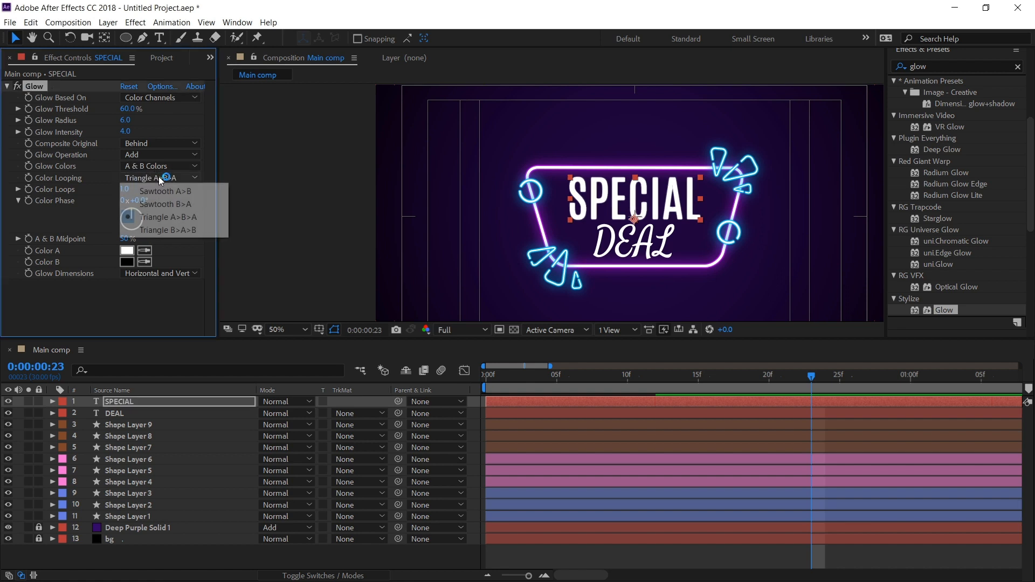
pyautogui.click(167, 205)
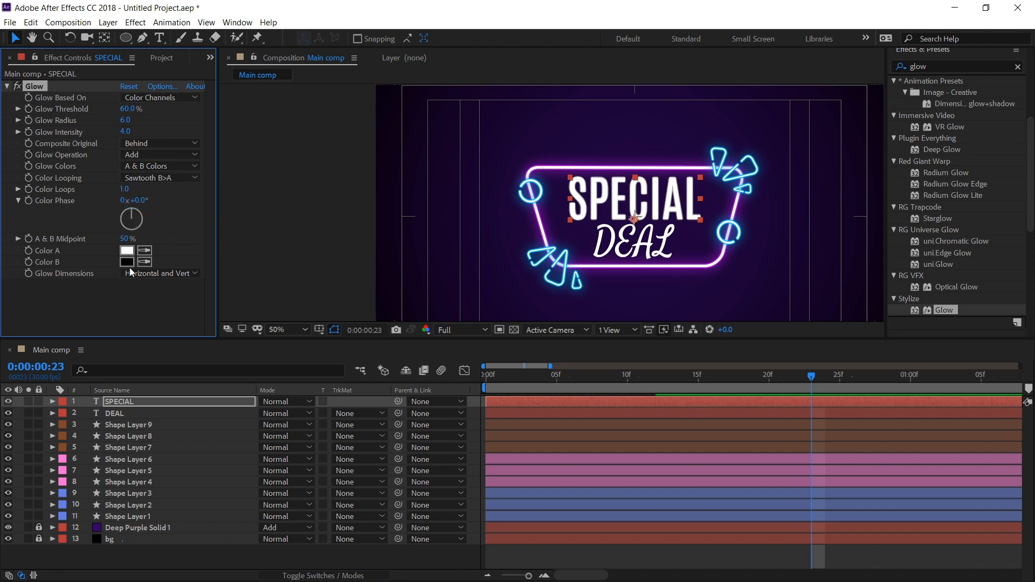
# Set Color B of the SPECIAL layer's Glow to blue 0081CE.
pyautogui.click(128, 263)
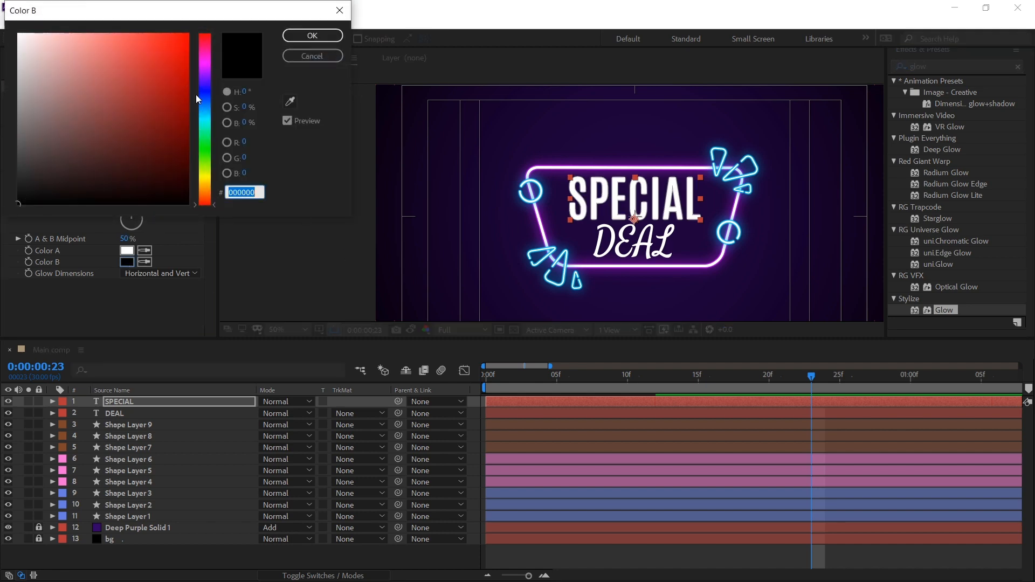
pyautogui.click(205, 108)
pyautogui.click(188, 65)
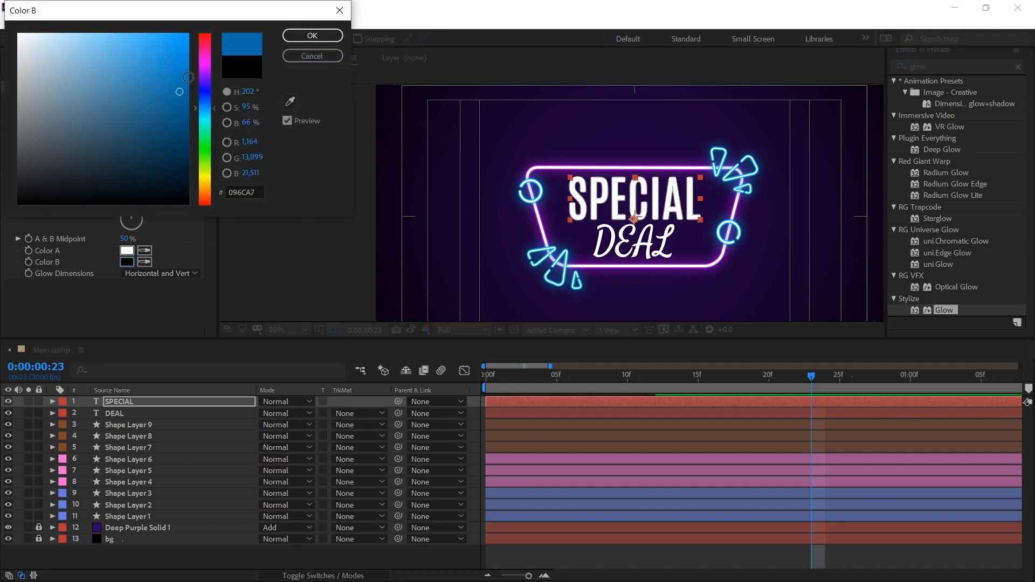
pyautogui.click(292, 38)
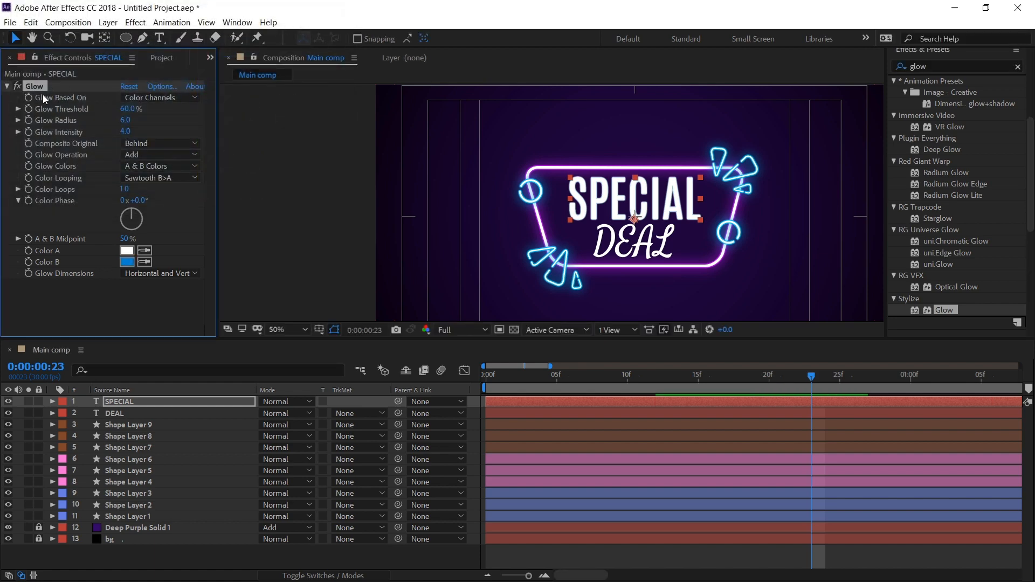
# Duplicate the Glow effect on the SPECIAL layer and set the copy's radius to 80 and intensity to 2.
pyautogui.click(7, 86)
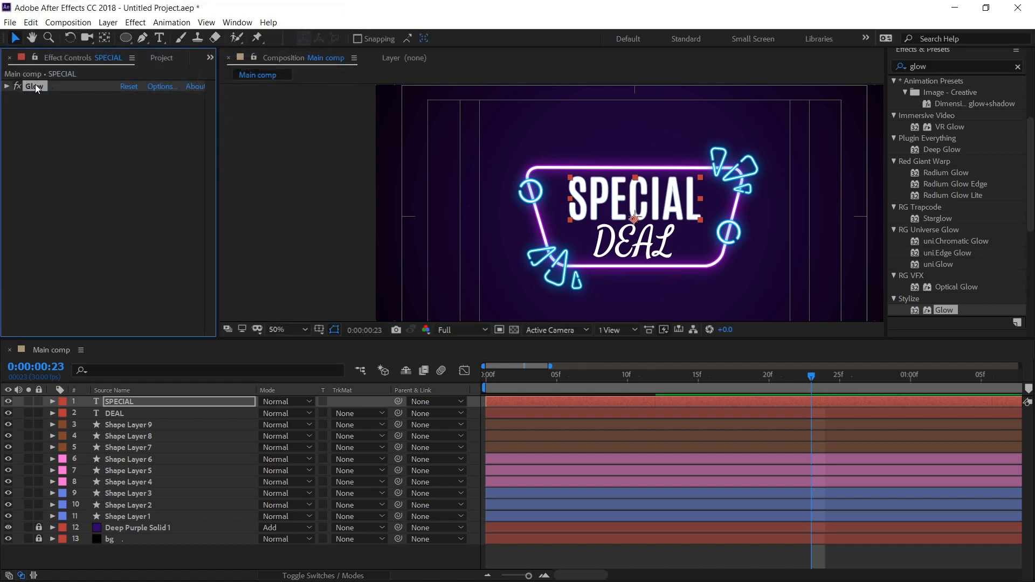
pyautogui.hotkey('ctrl', 'd')
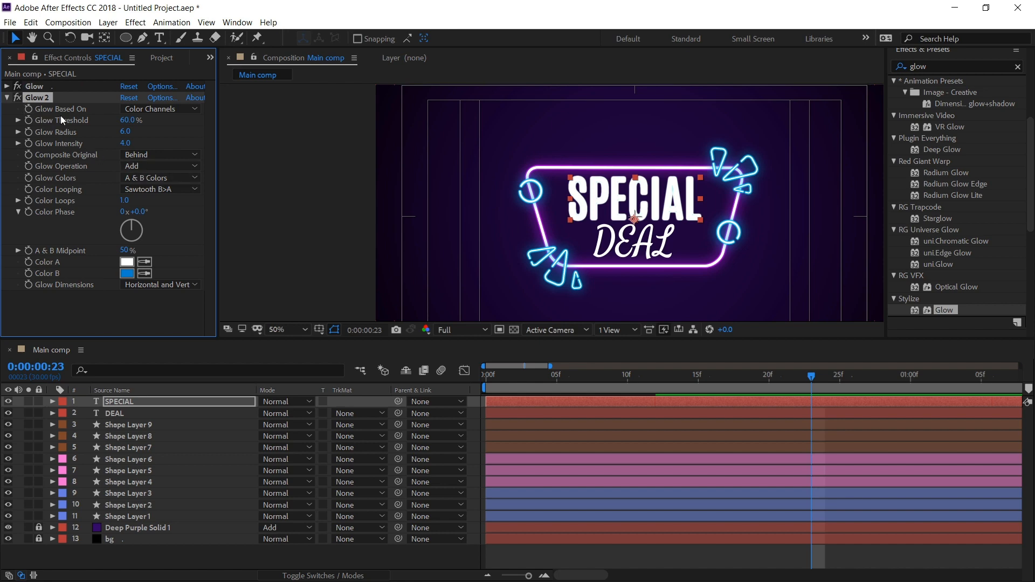
pyautogui.click(125, 132)
pyautogui.write('80')
pyautogui.press('Return')
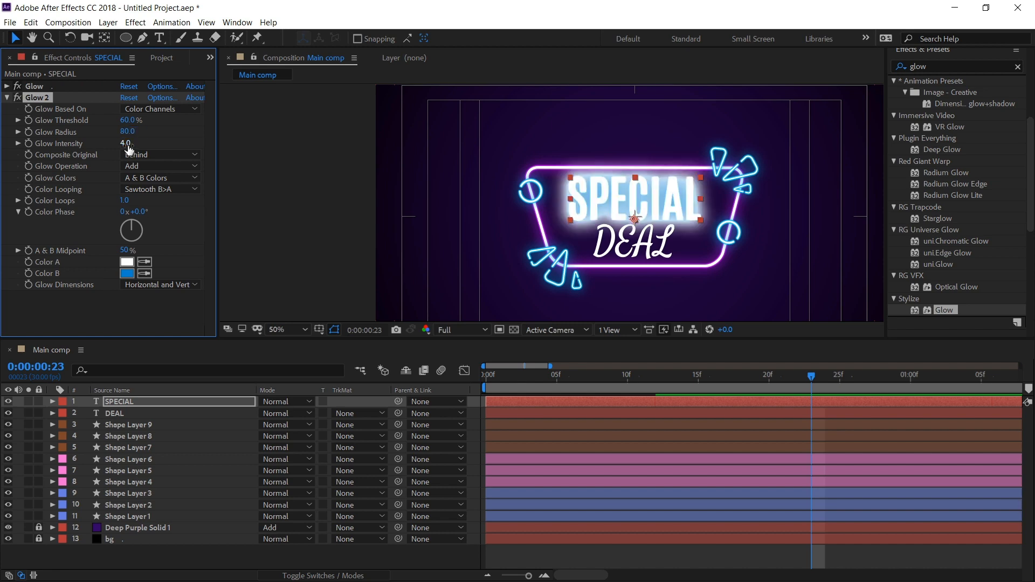
pyautogui.click(128, 144)
pyautogui.write('2')
pyautogui.press('Return')
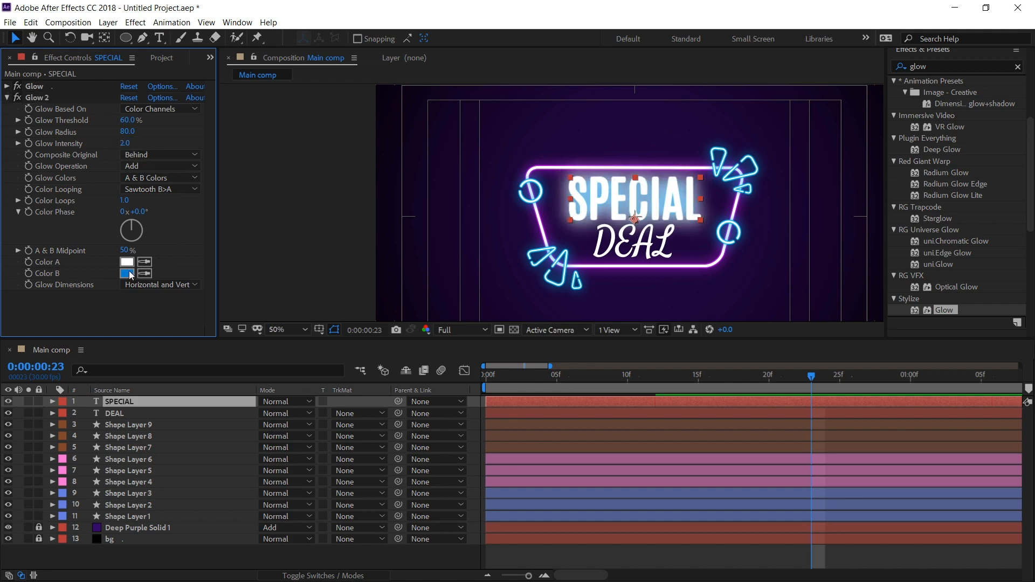
# Set the SPECIAL layer's first Glow to blue 005EE0 for Color A and black 000000 for Color B.
pyautogui.click(7, 86)
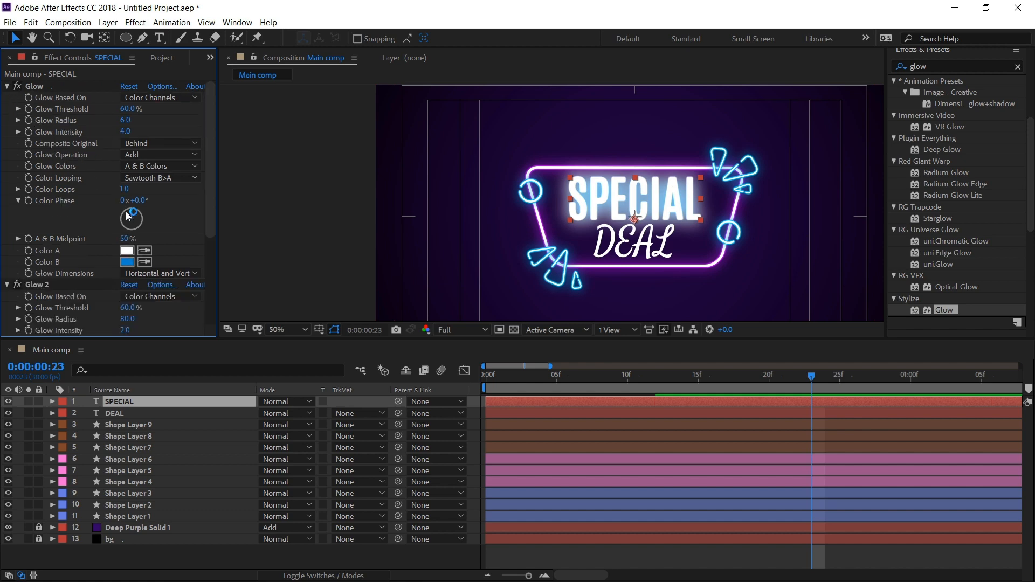
pyautogui.click(131, 252)
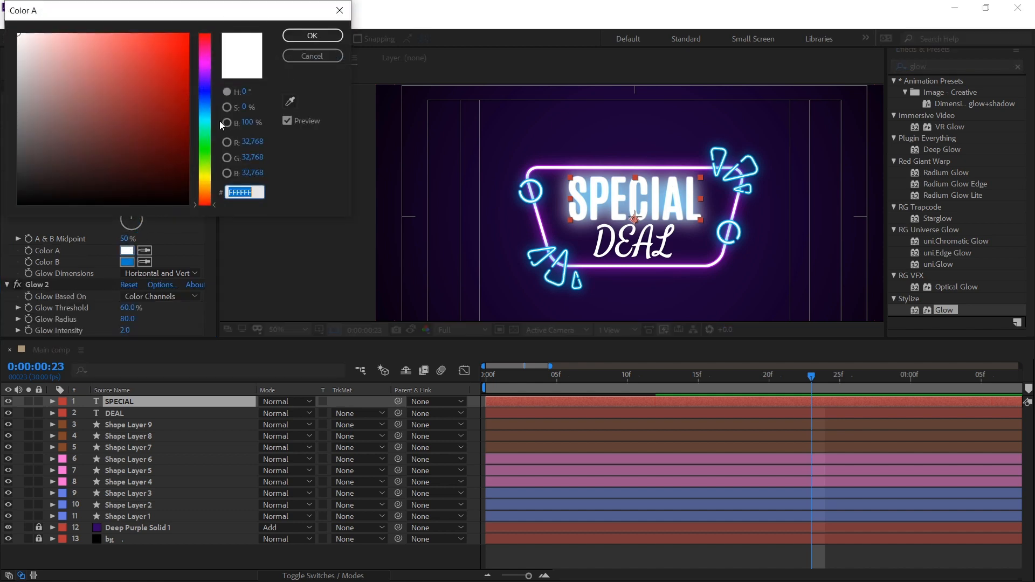
pyautogui.click(204, 103)
pyautogui.click(187, 46)
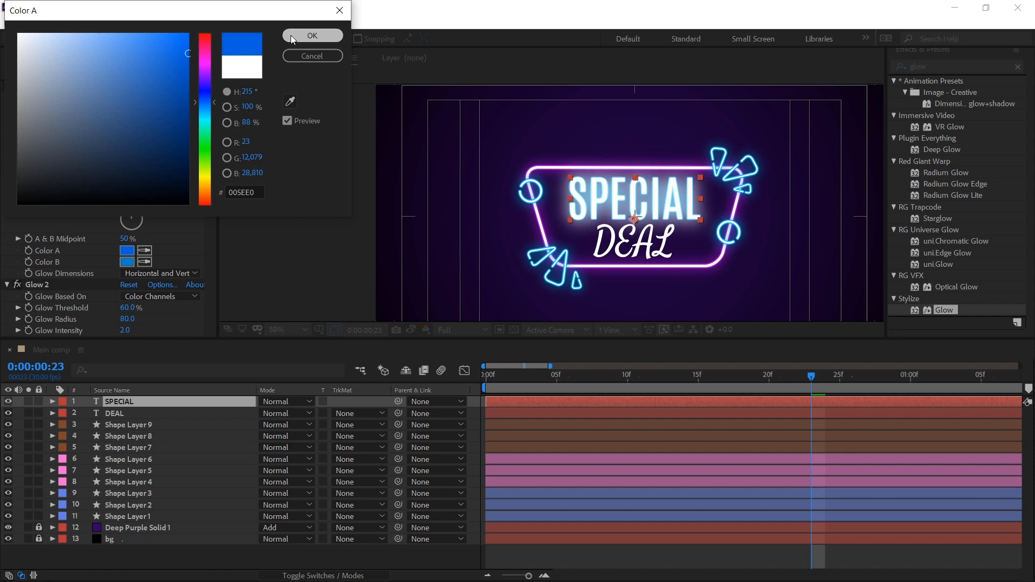
pyautogui.click(292, 35)
pyautogui.click(121, 265)
pyautogui.click(128, 262)
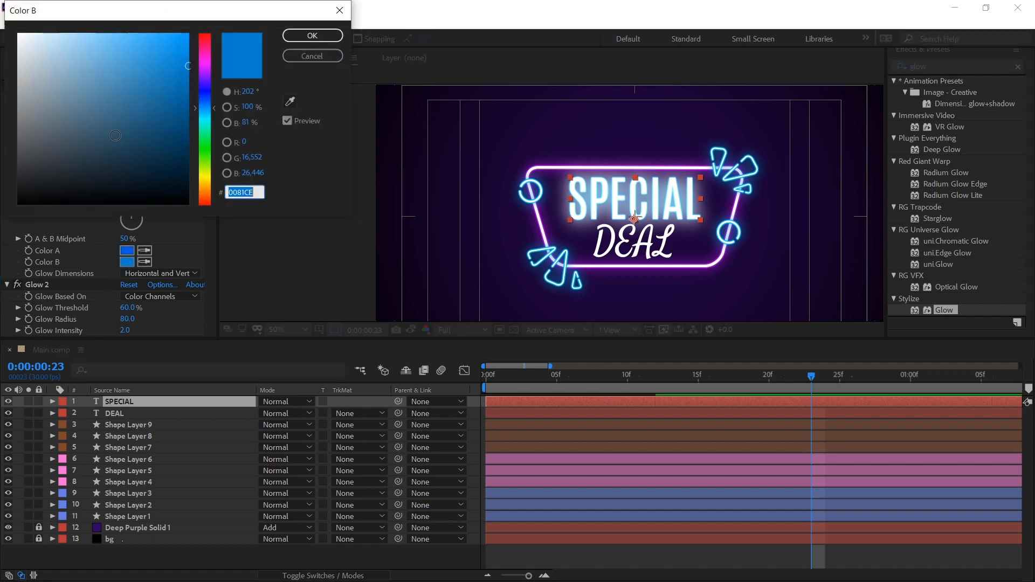
pyautogui.write('000000')
pyautogui.click(300, 36)
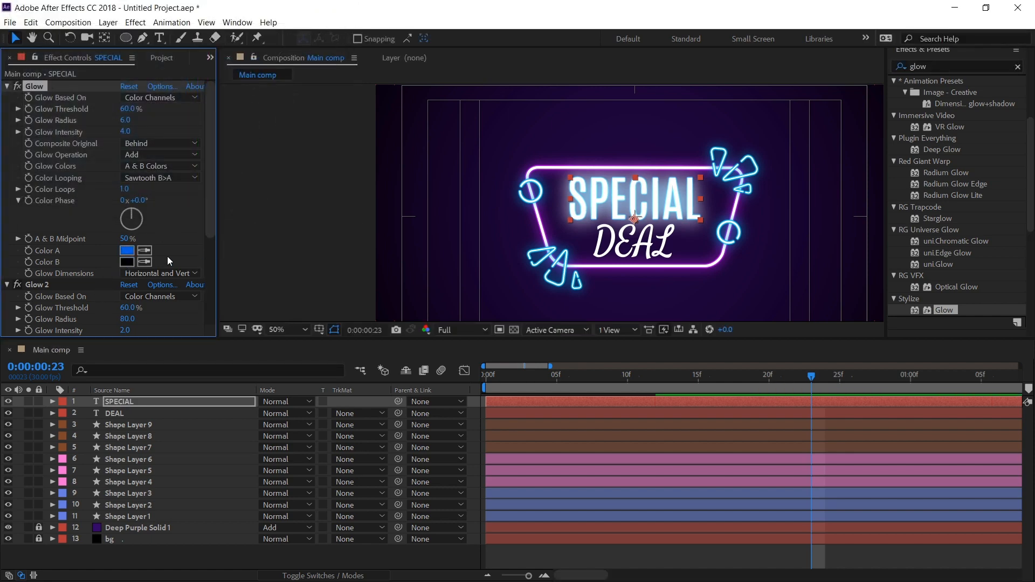
# Sample the first Glow's colors into Glow 2, using its blue for Color A and its black for Color B.
pyautogui.scroll(-5, 186, 253)
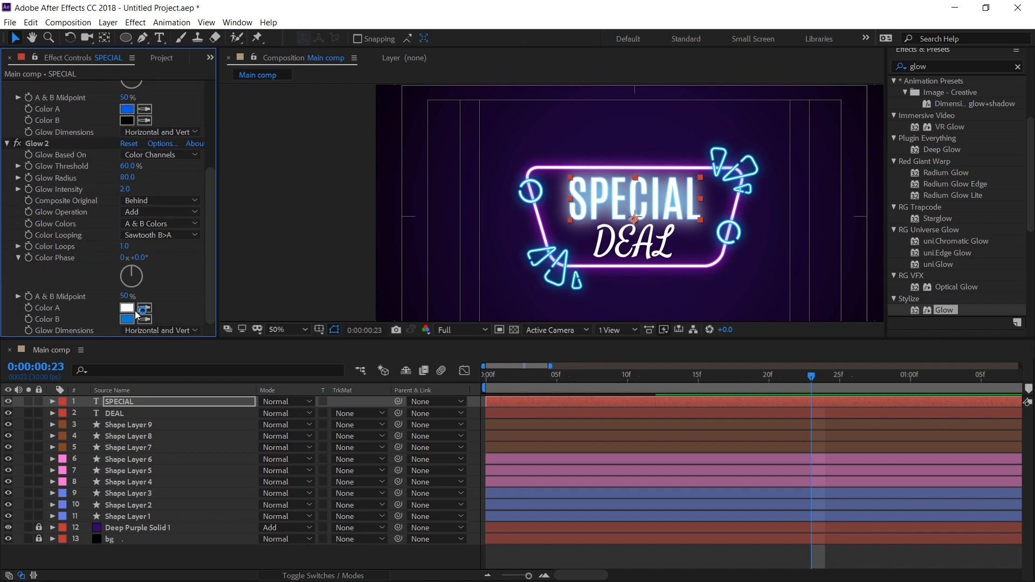
pyautogui.click(130, 108)
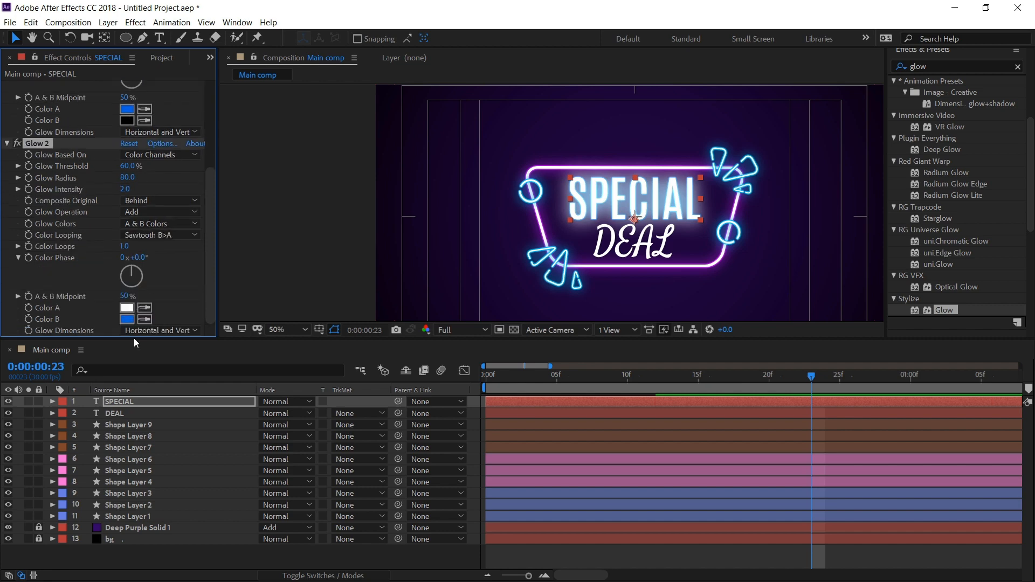
pyautogui.click(144, 308)
pyautogui.click(130, 108)
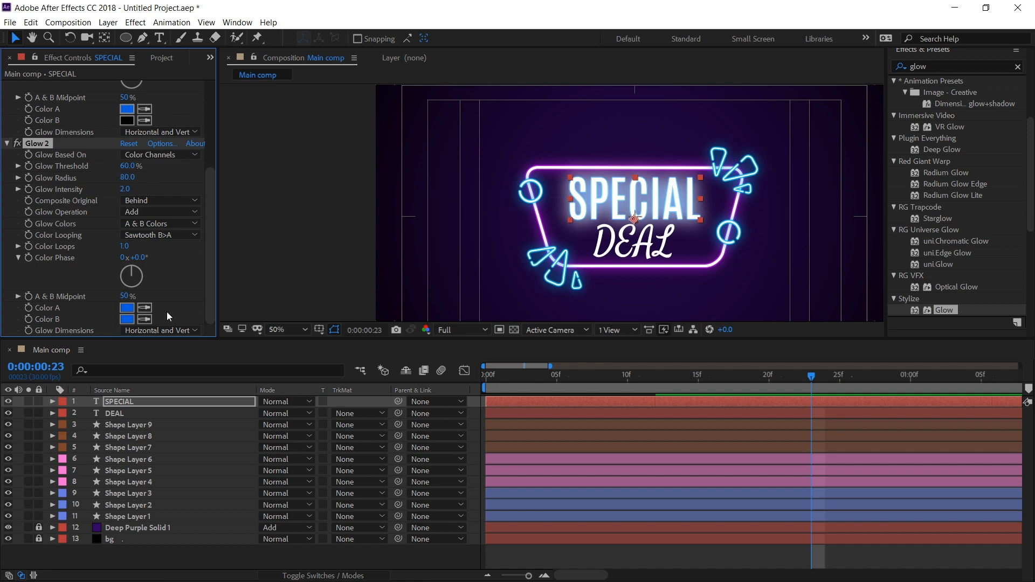
pyautogui.click(133, 117)
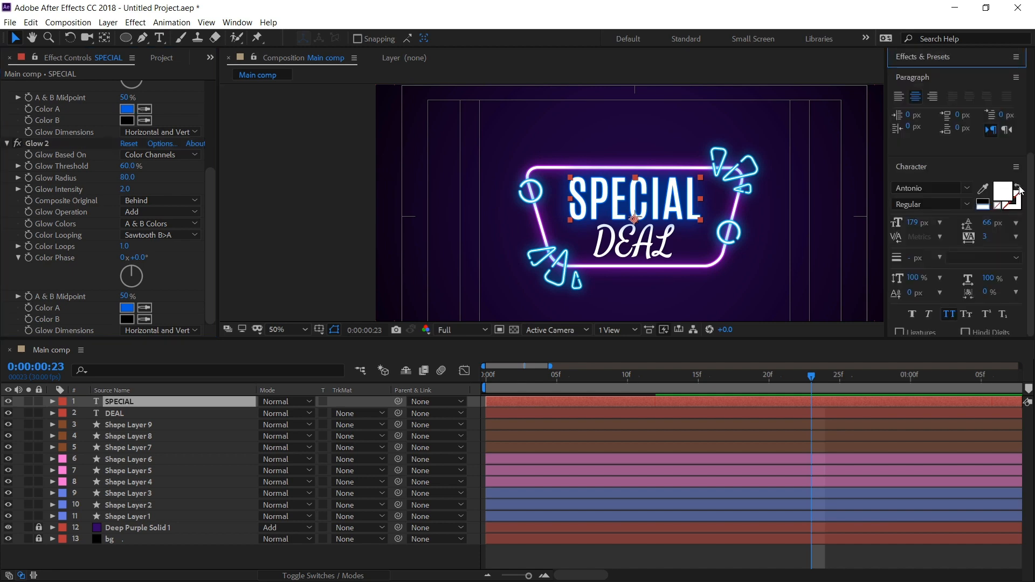
# Swap the SPECIAL text's fill and stroke so it is outlined only, with a 4 px white stroke.
pyautogui.click(1019, 189)
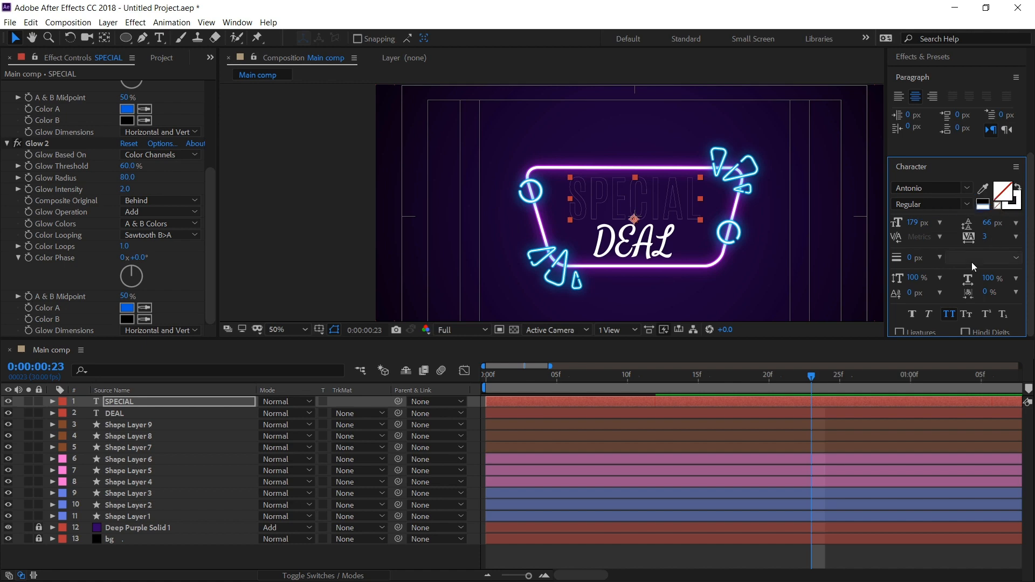
pyautogui.click(909, 257)
pyautogui.write('4')
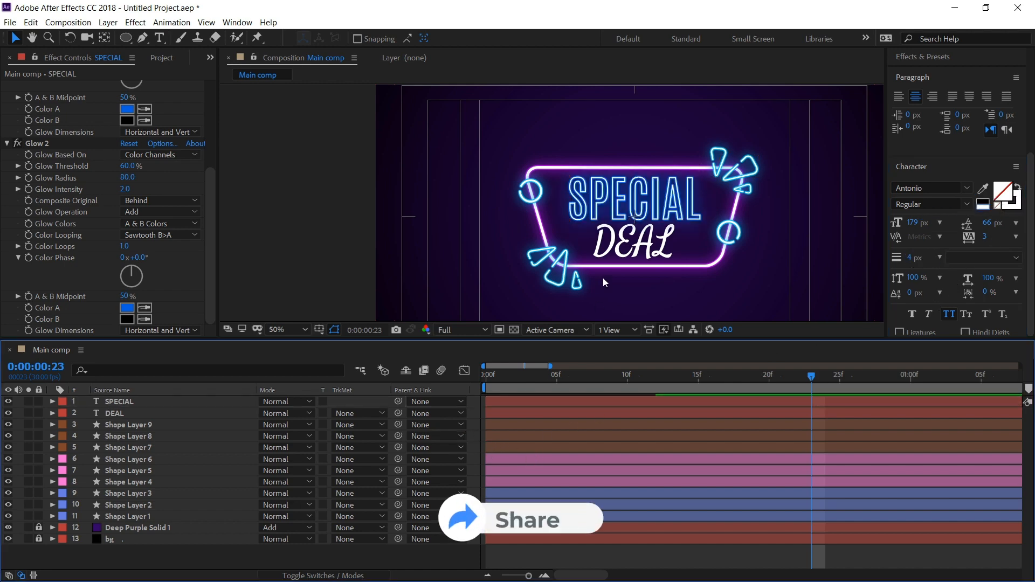
# Duplicate the Glow 2 effect on the SPECIAL layer to strengthen its blue glow.
pyautogui.click(624, 250)
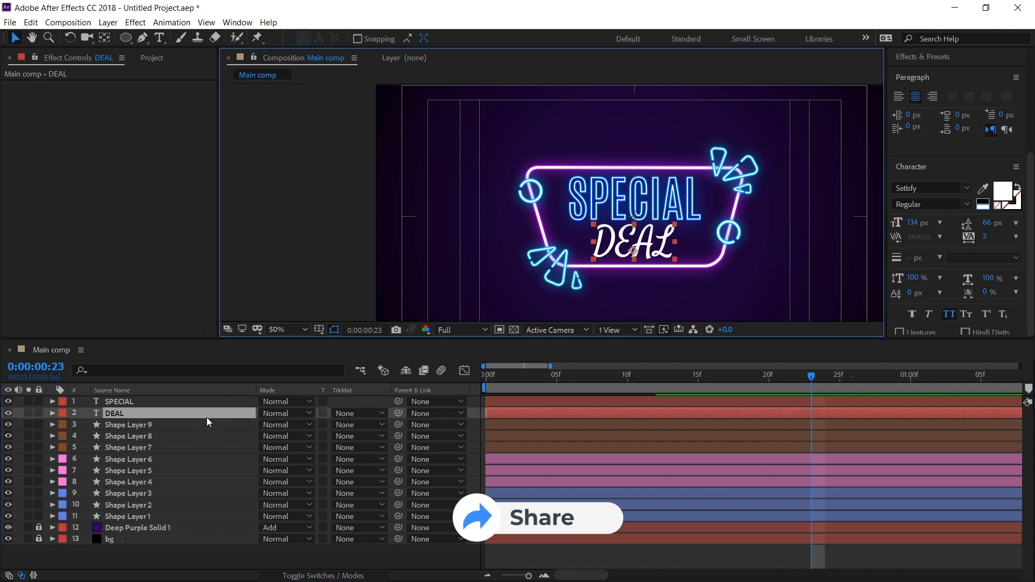
pyautogui.click(137, 402)
pyautogui.scroll(-3, 20, 157)
pyautogui.click(42, 201)
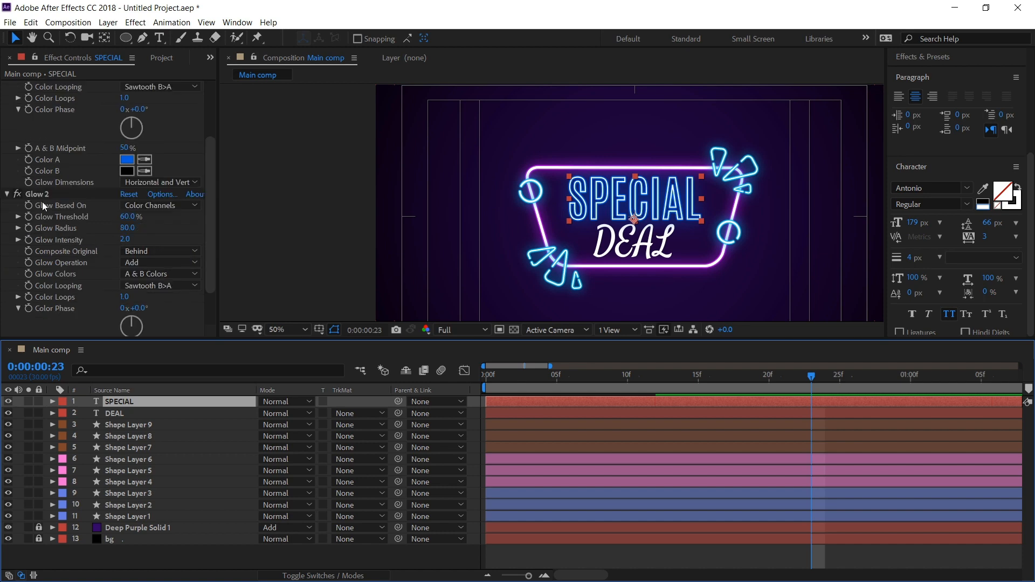
pyautogui.hotkey('ctrl', 'd')
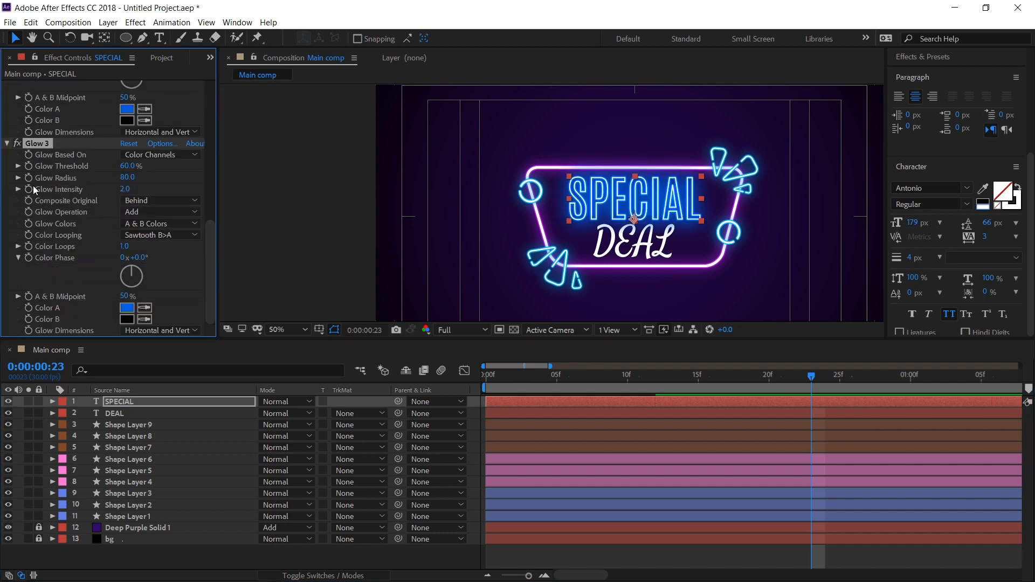
# Copy the SPECIAL layer's three Glow effects and paste them onto the DEAL layer.
pyautogui.scroll(5, 12, 170)
pyautogui.scroll(4, 12, 170)
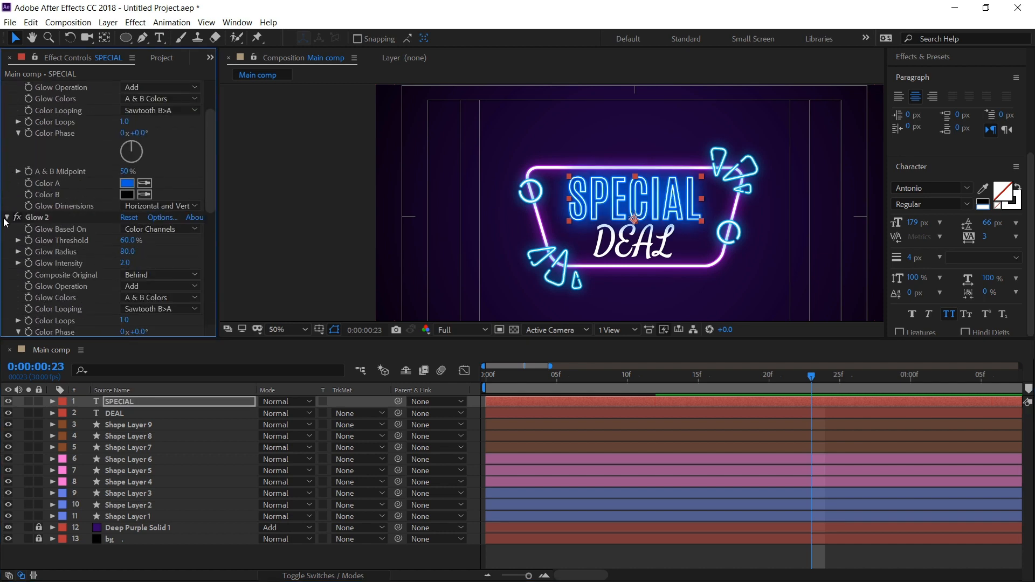
pyautogui.click(6, 218)
pyautogui.scroll(3, 10, 140)
pyautogui.click(7, 87)
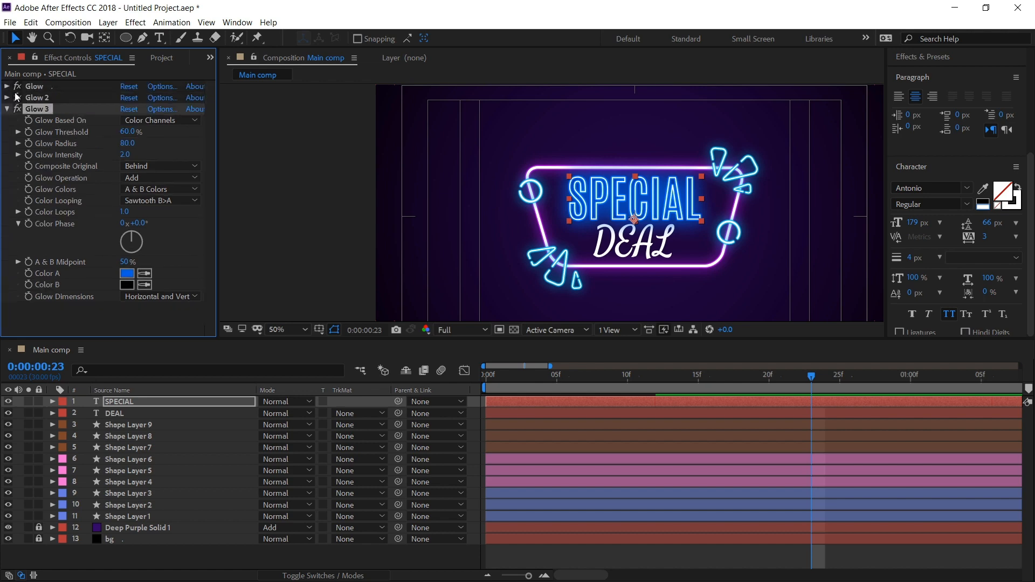
pyautogui.click(7, 109)
pyautogui.click(40, 86)
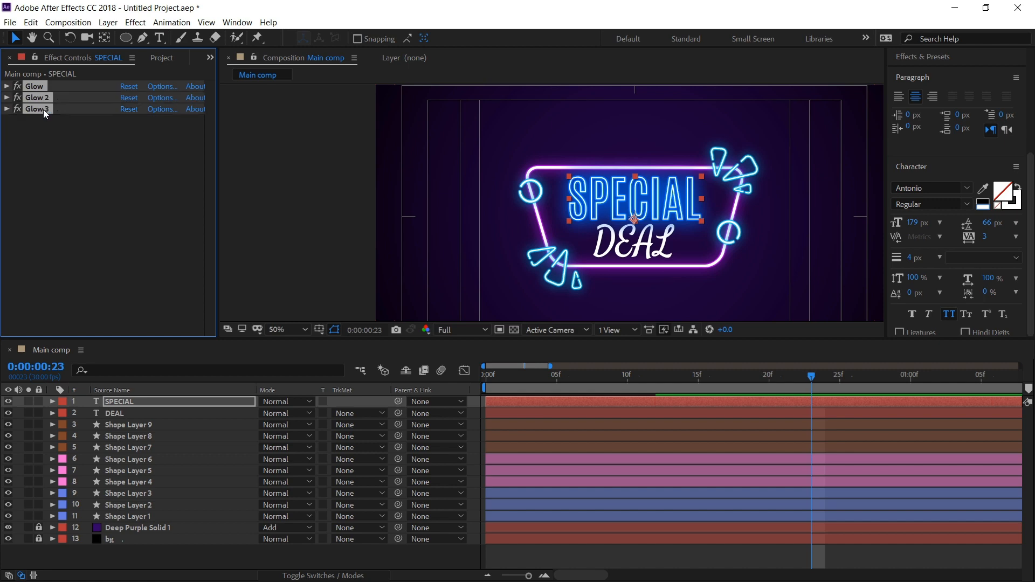
pyautogui.click(112, 412)
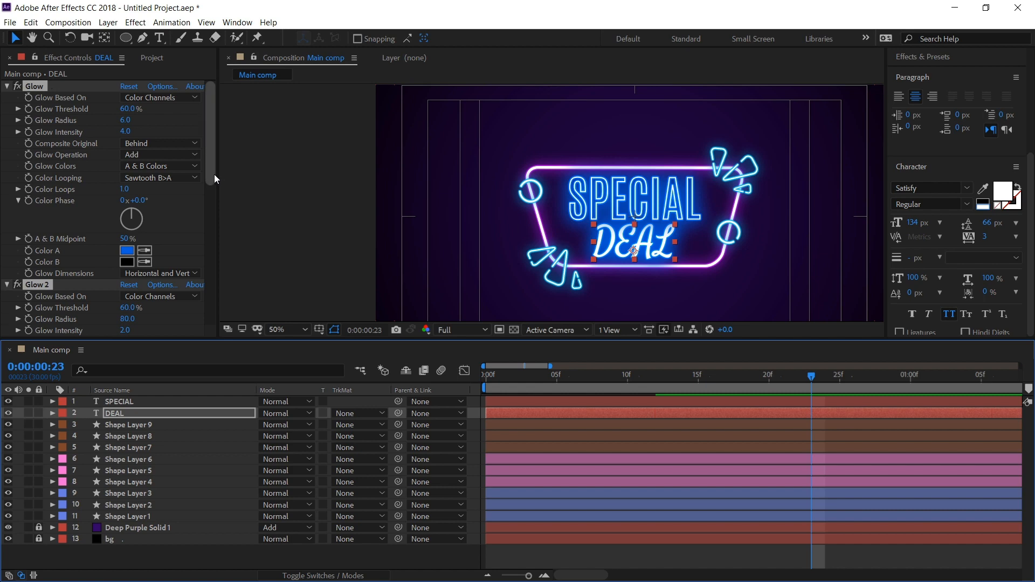
pyautogui.click(471, 413)
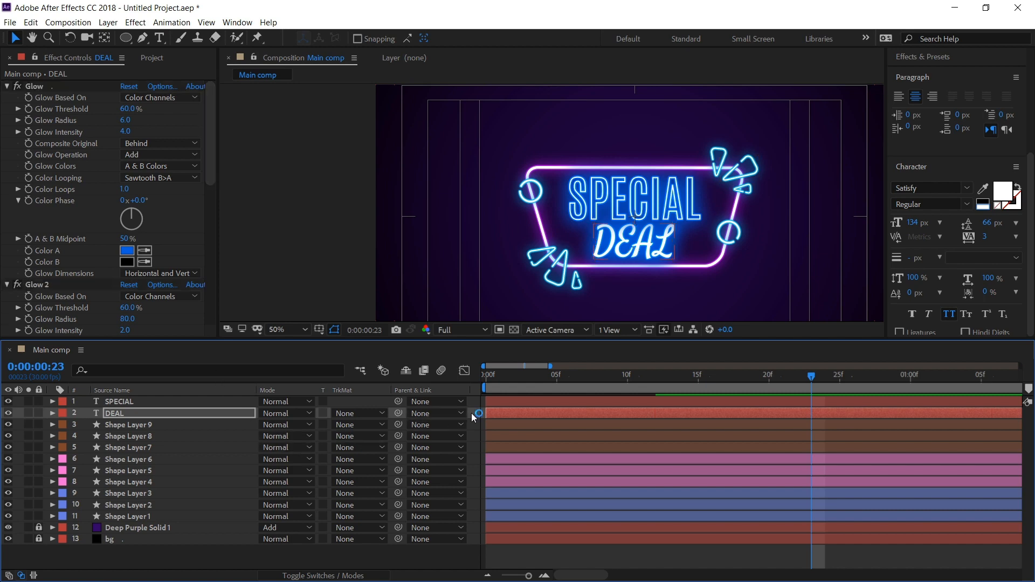
# Set Color A of the DEAL layer's first Glow to magenta C404DE.
pyautogui.click(121, 413)
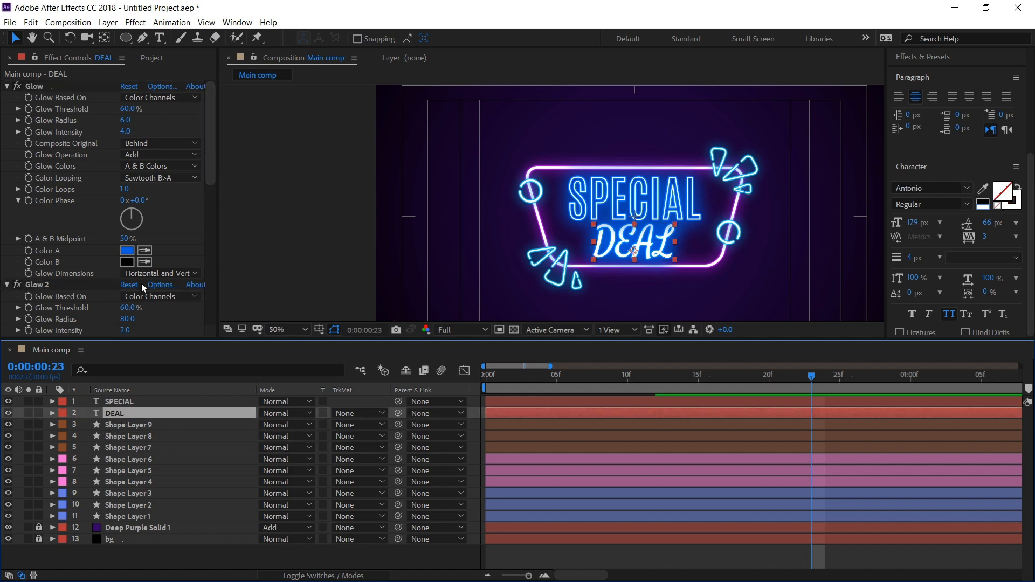
pyautogui.click(127, 251)
pyautogui.moveTo(202, 74); pyautogui.dragTo(205, 65)
pyautogui.click(185, 54)
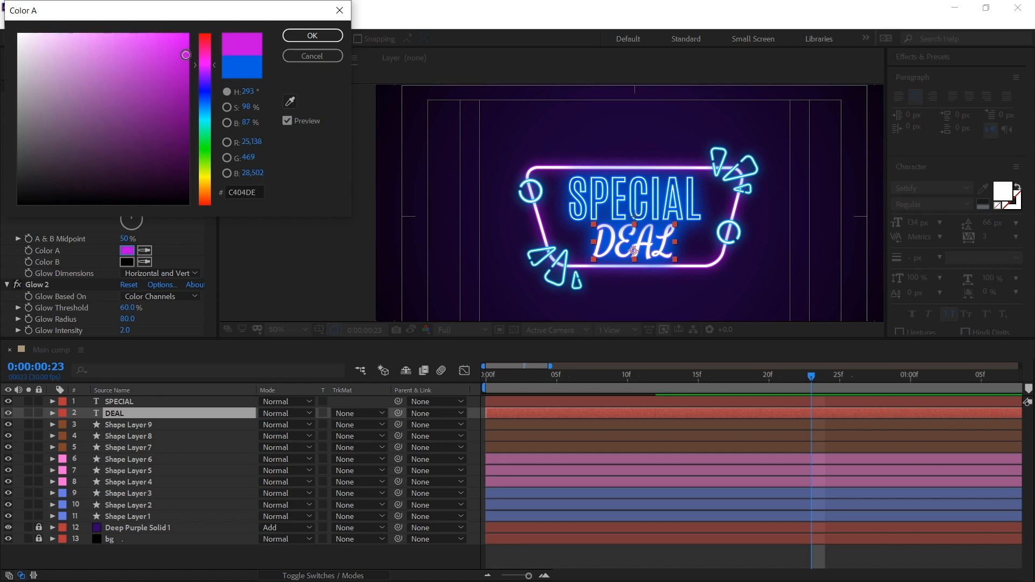
pyautogui.click(312, 35)
# Set Color A to the same magenta C404DE in the DEAL layer's Glow 2 and Glow 3.
pyautogui.scroll(-2, 210, 250)
pyautogui.click(127, 241)
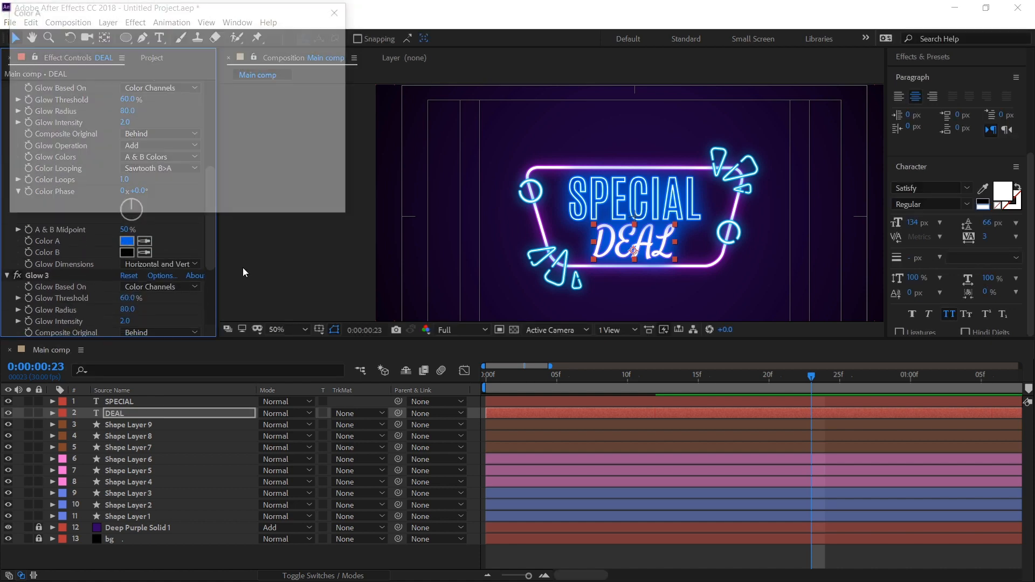
pyautogui.click(312, 35)
pyautogui.scroll(-3, 142, 293)
pyautogui.click(127, 307)
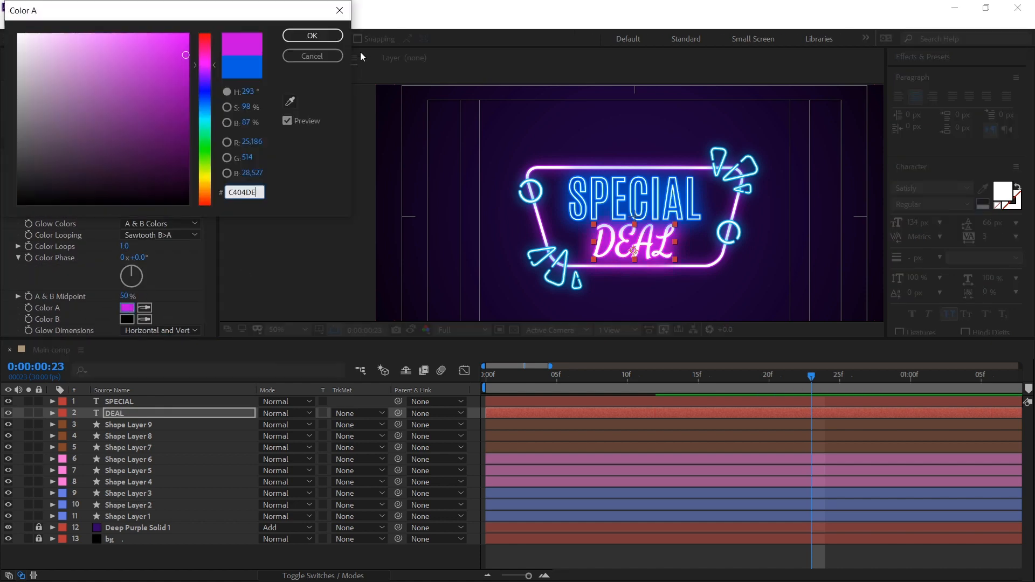
pyautogui.click(312, 35)
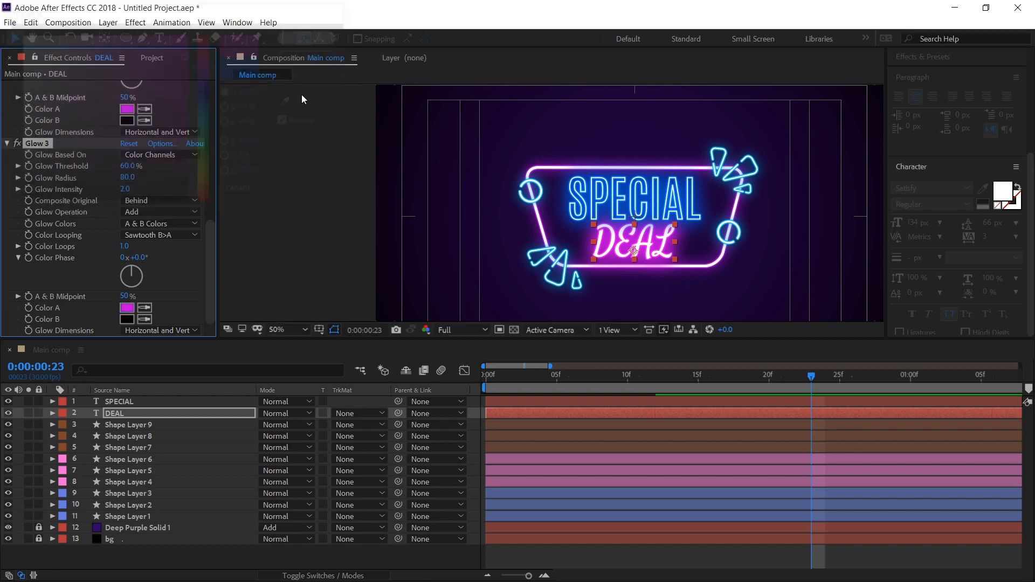
# Swap the DEAL text's fill and stroke so it is outlined only, with a 4 px white stroke.
pyautogui.click(1018, 187)
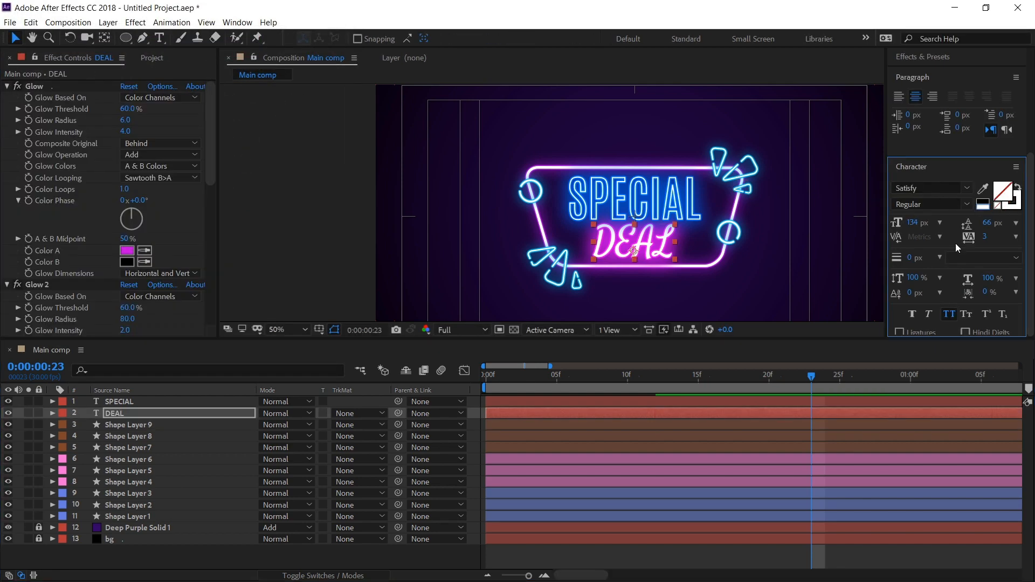
pyautogui.click(910, 260)
pyautogui.write('4')
pyautogui.click(475, 455)
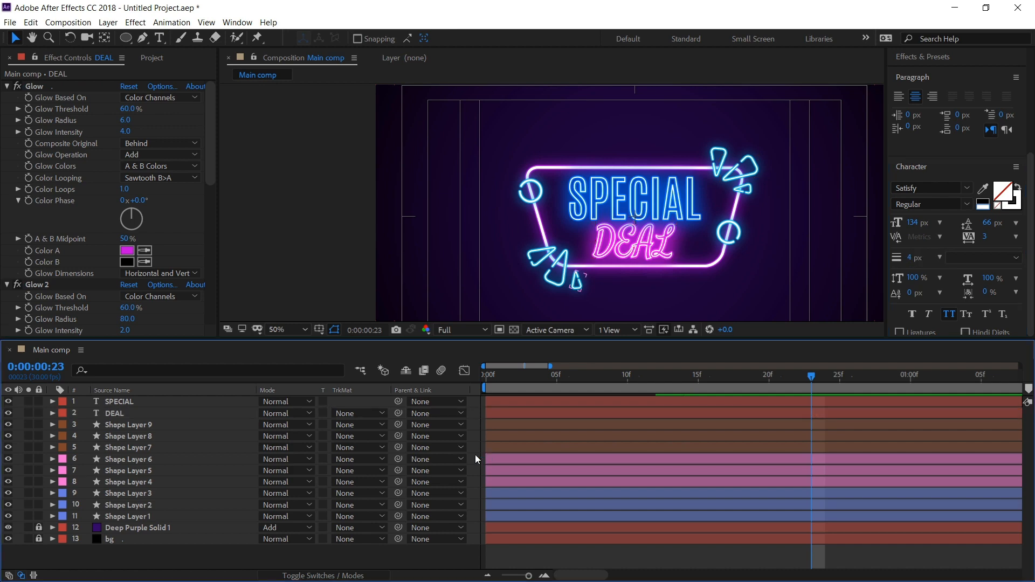
# Enlarge the composition view and fit the whole frame to examine the glowing title, and return to the full workspace.
pyautogui.press('`')
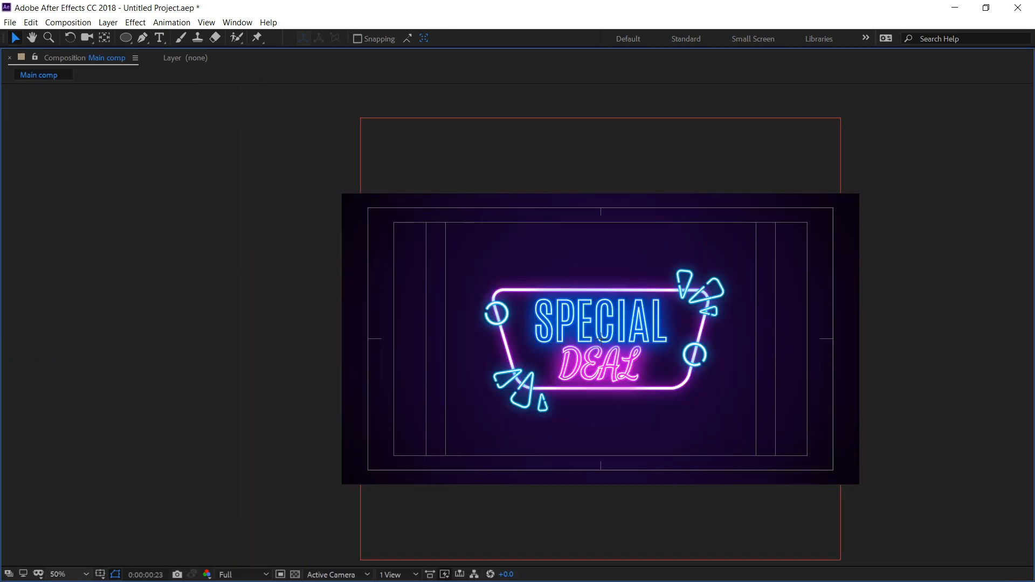
pyautogui.click(72, 574)
pyautogui.click(85, 351)
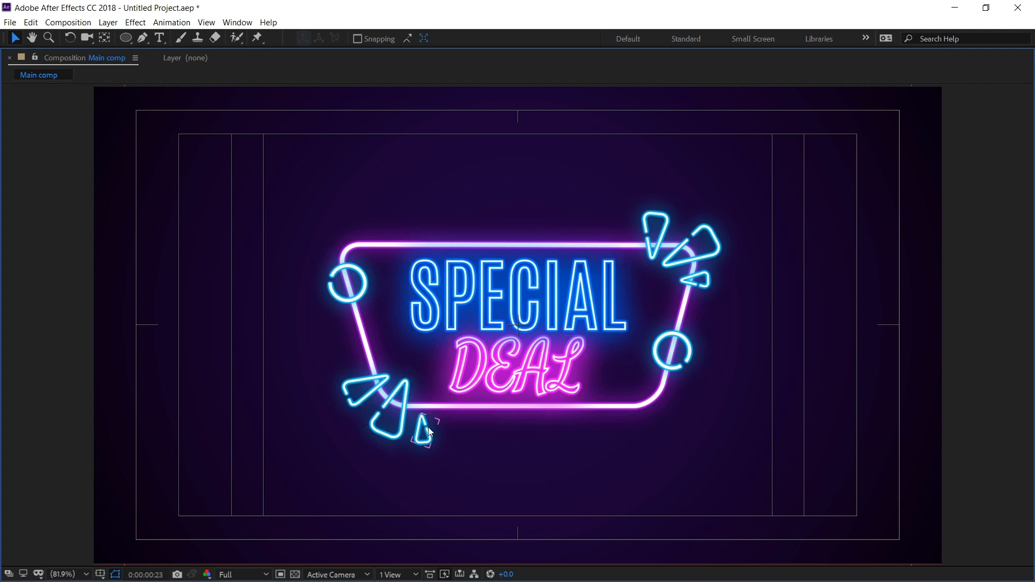
pyautogui.press('`')
# At frame 8, keyframe A & B Midpoint at 0% in both Glow 3 and Glow 2 of the SPECIAL layer.
pyautogui.moveTo(509, 377); pyautogui.dragTo(594, 381)
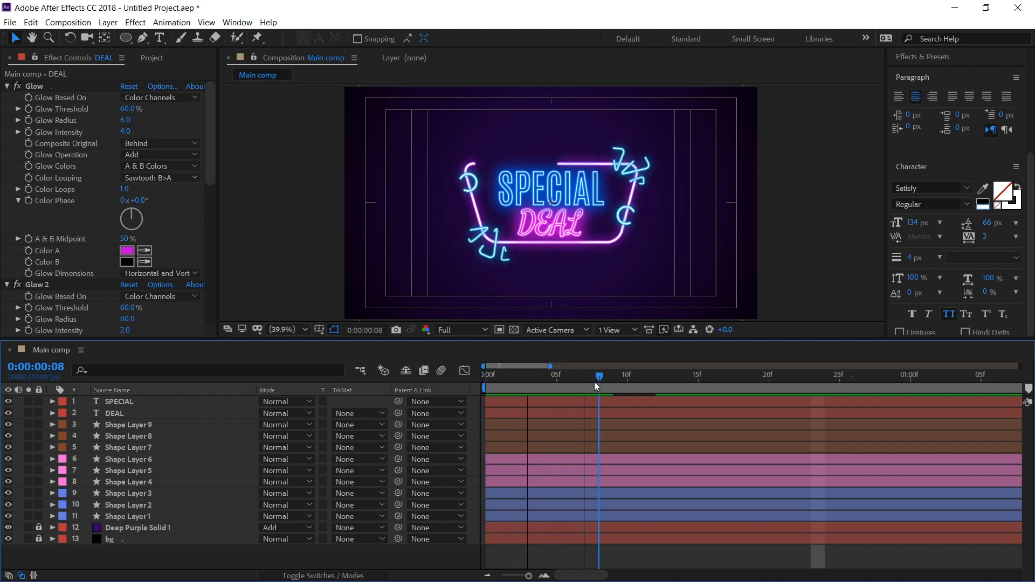
pyautogui.click(133, 402)
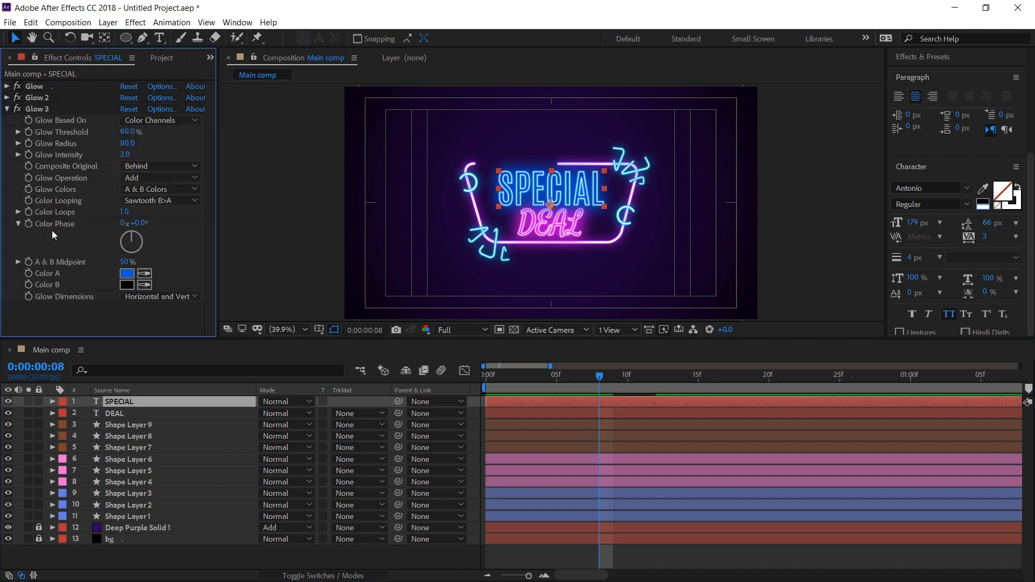
pyautogui.click(29, 263)
pyautogui.moveTo(125, 263); pyautogui.dragTo(2, 264)
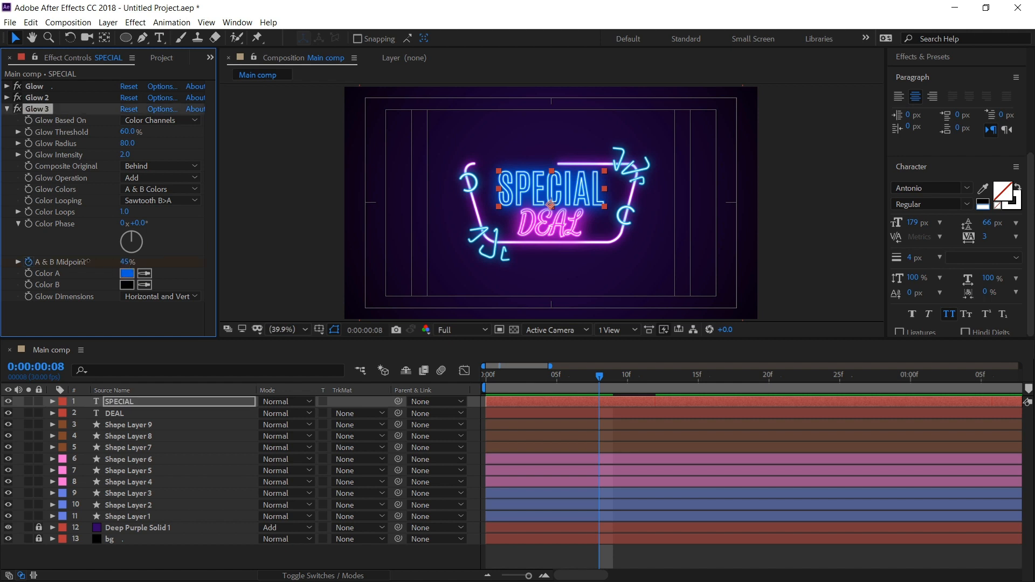
pyautogui.moveTo(125, 263); pyautogui.dragTo(1, 264)
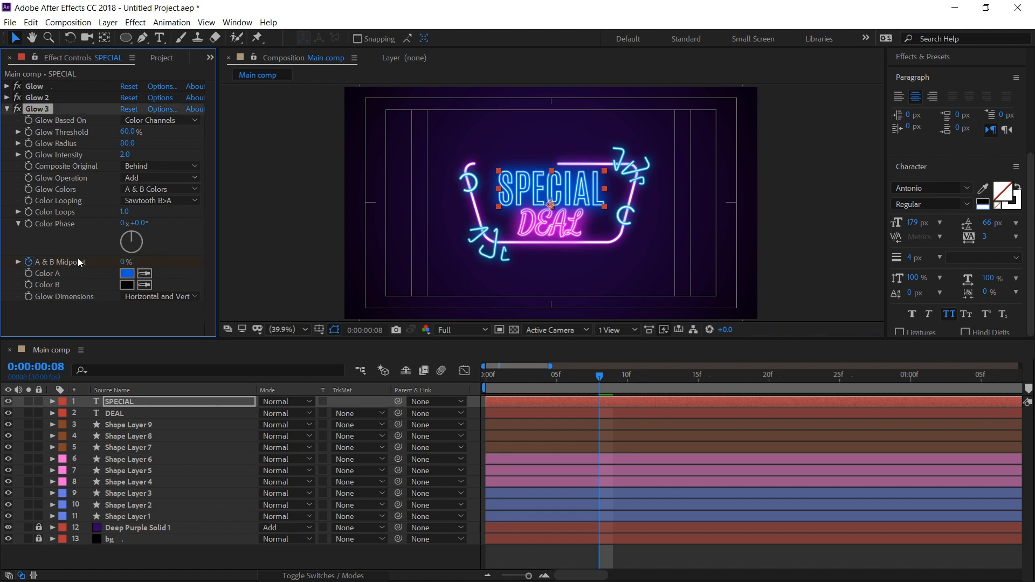
pyautogui.click(7, 97)
pyautogui.moveTo(130, 253); pyautogui.dragTo(28, 249)
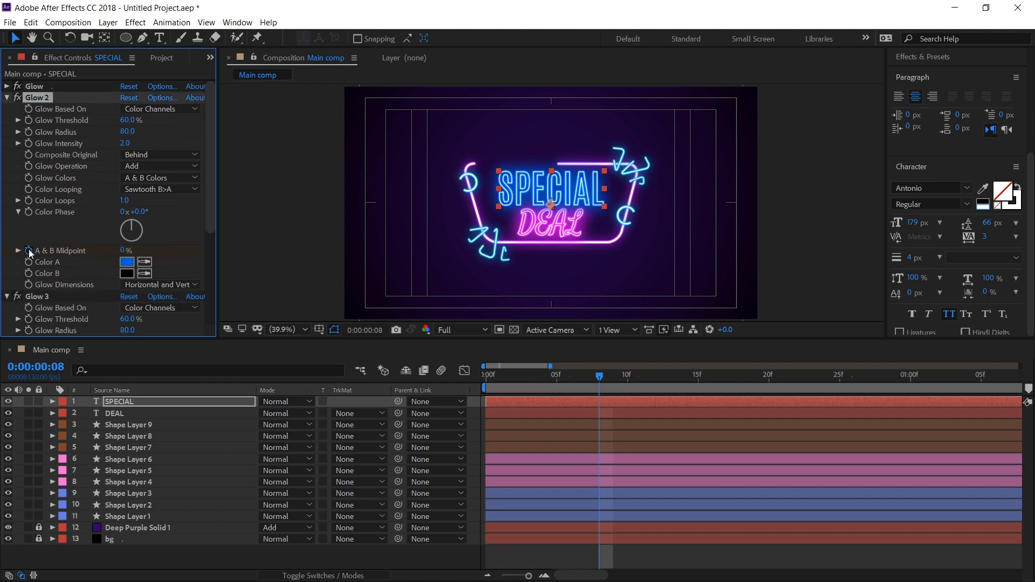
# Reveal the SPECIAL layer's keyframes and set Glow 2's A & B Midpoint to 100% at frame 9.
pyautogui.click(615, 403)
pyautogui.press('u')
pyautogui.scroll(1, 609, 403)
pyautogui.click(610, 380)
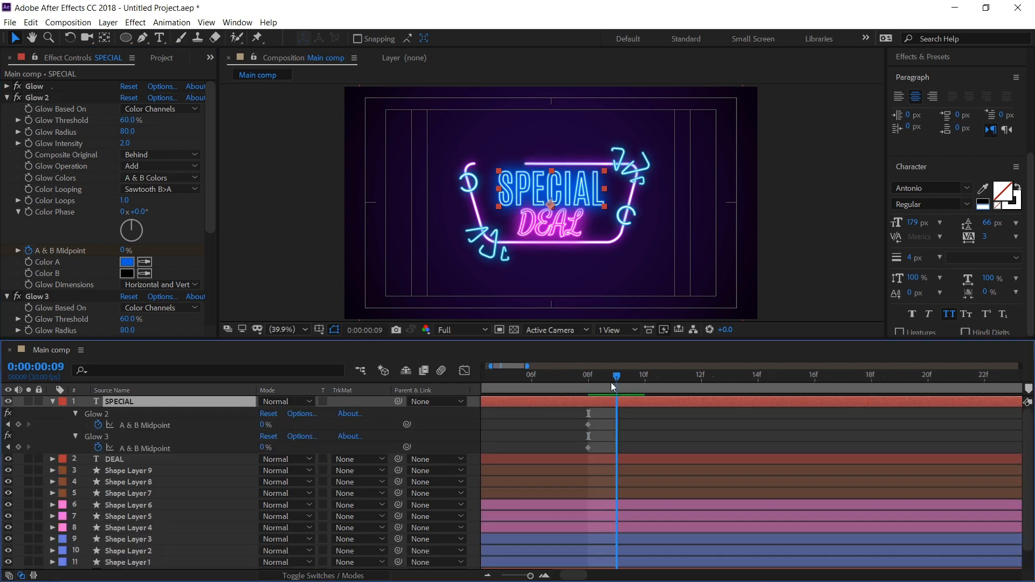
pyautogui.click(123, 251)
pyautogui.write('100')
pyautogui.press('Return')
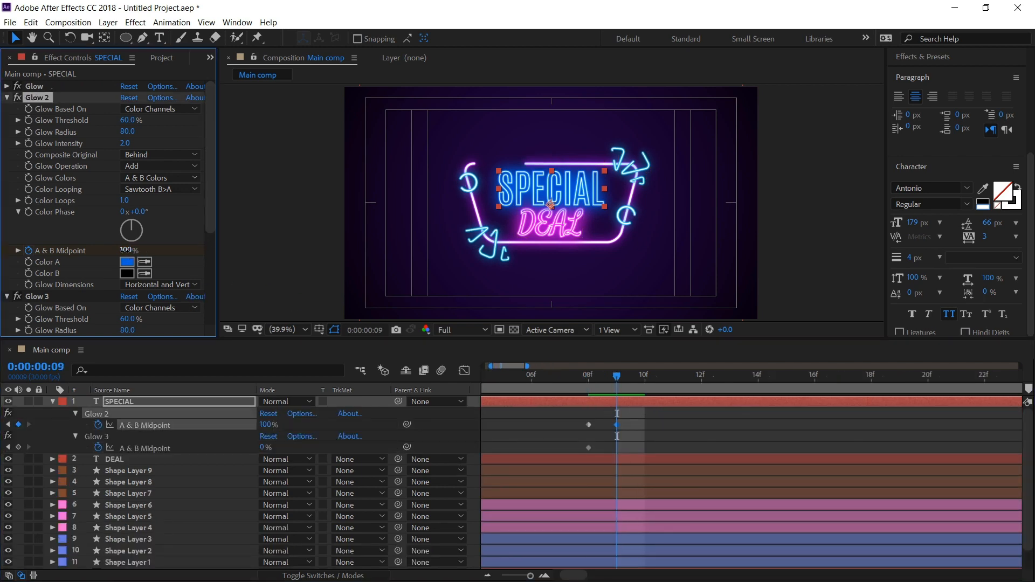
# Set Glow 3's A & B Midpoint on the SPECIAL layer to 100% at frame 9.
pyautogui.scroll(-3, 214, 281)
pyautogui.scroll(-3, 214, 281)
pyautogui.click(126, 296)
pyautogui.write('100')
pyautogui.press('Return')
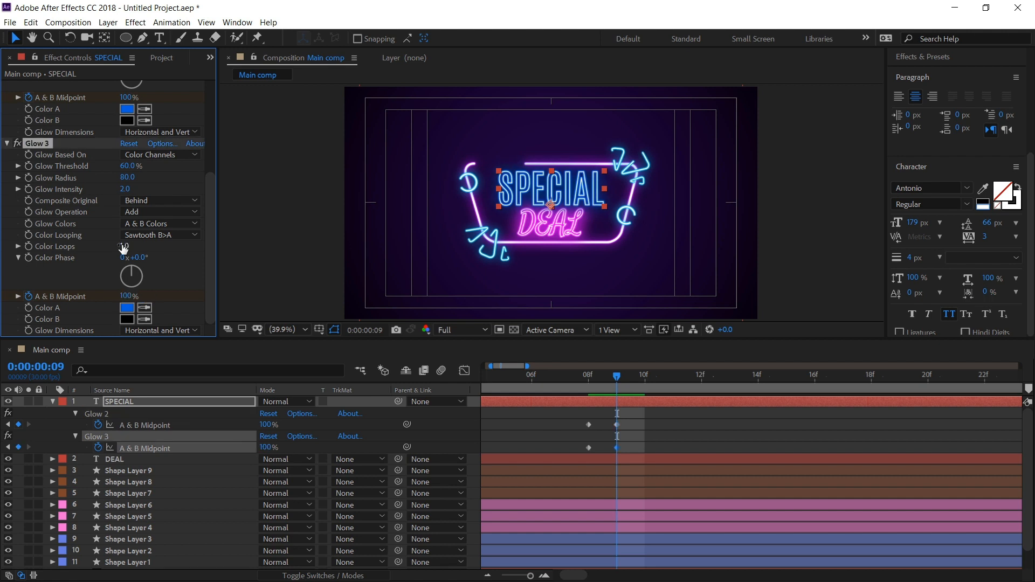
# Copy the 0% A & B Midpoint keyframes of both SPECIAL glows from frame 8 to frame 10.
pyautogui.scroll(1, 94, 288)
pyautogui.click(616, 380)
pyautogui.press('pagedown')
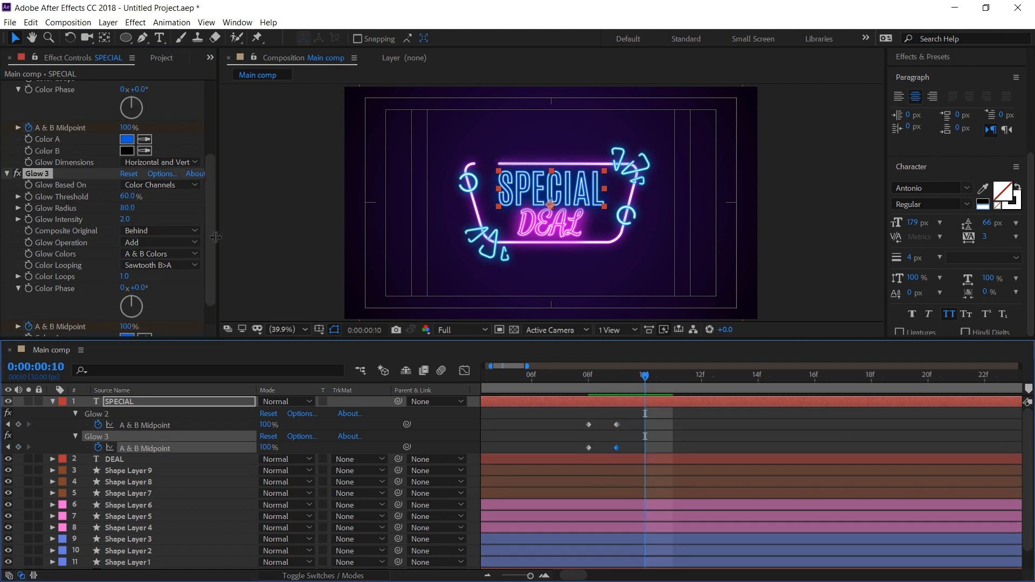
pyautogui.moveTo(578, 419); pyautogui.dragTo(595, 449)
pyautogui.hotkey('ctrl', 'c')
pyautogui.hotkey('ctrl', 'v')
pyautogui.hotkey('ctrl', 'c')
pyautogui.hotkey('ctrl', 'v')
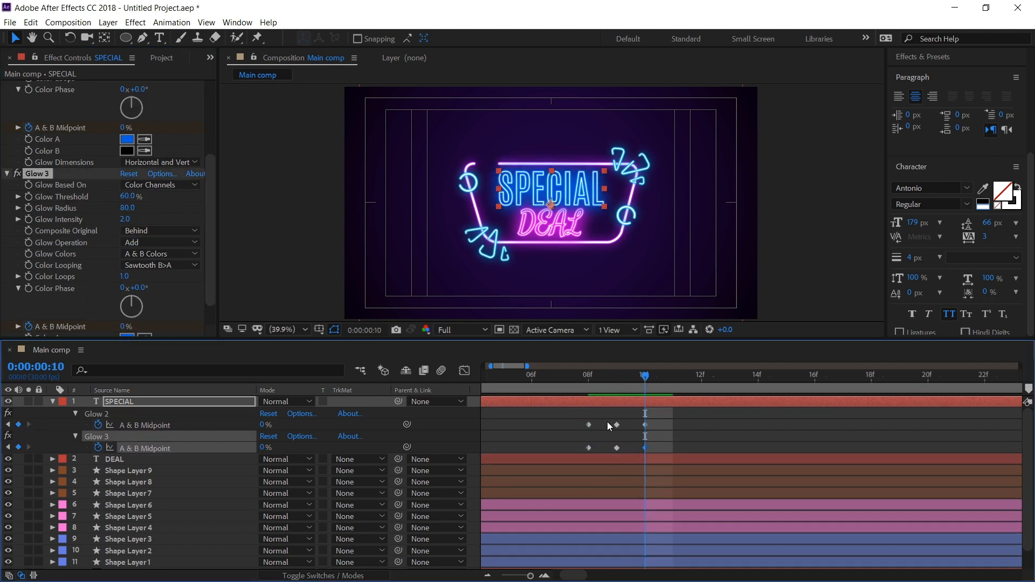
# Copy both glows' Midpoint keyframes at frames 9 and 10 and paste the pair at frames 11, 13 and 15.
pyautogui.click(662, 446)
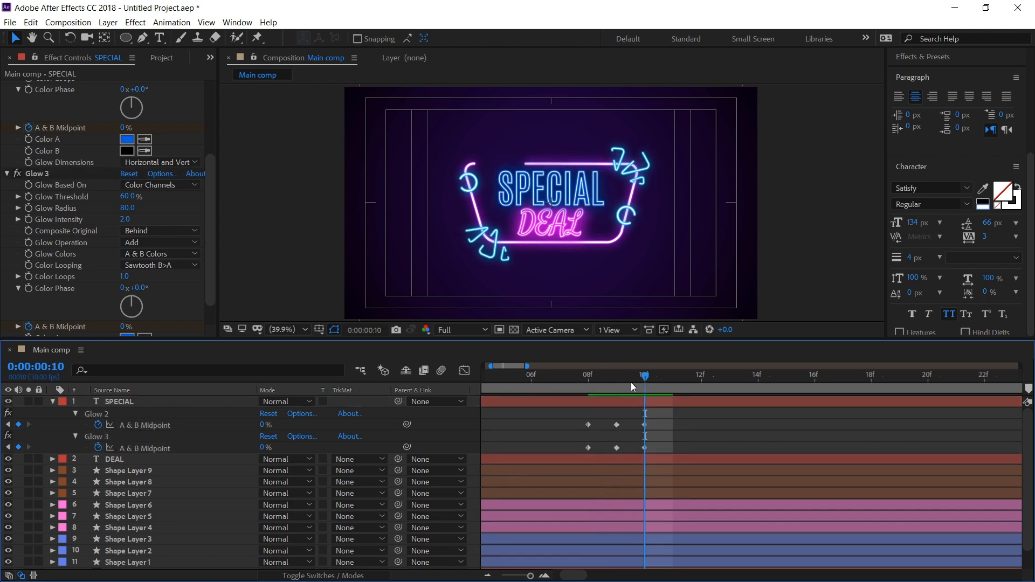
pyautogui.moveTo(648, 388); pyautogui.dragTo(612, 450)
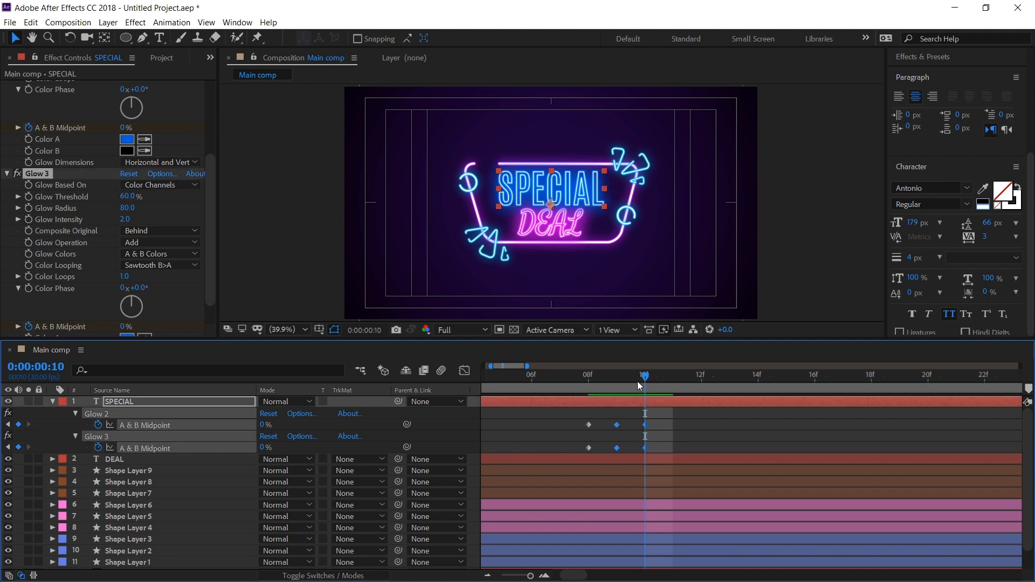
pyautogui.click(673, 378)
pyautogui.hotkey('ctrl', 'v')
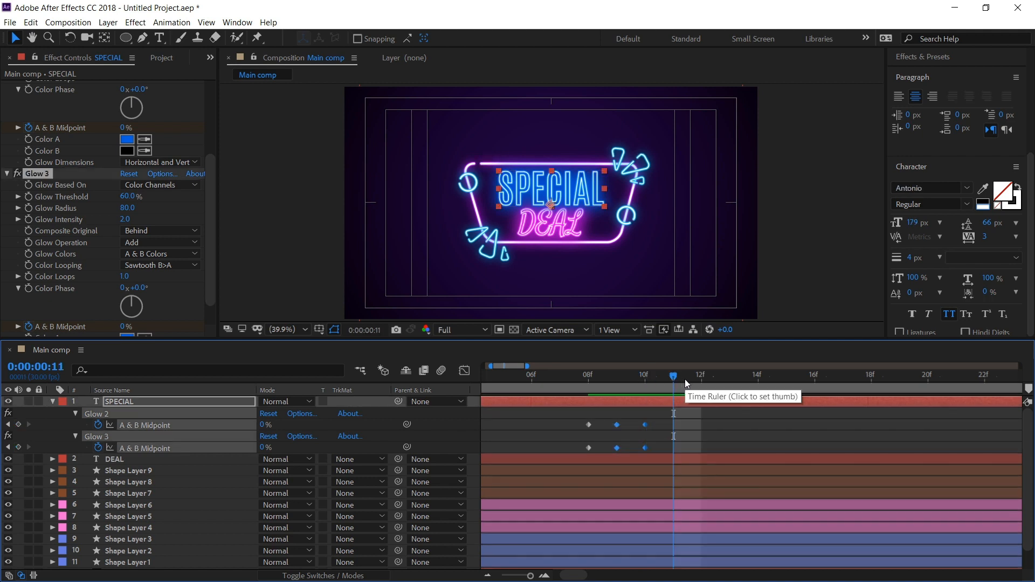
pyautogui.click(723, 378)
pyautogui.hotkey('ctrl', 'v')
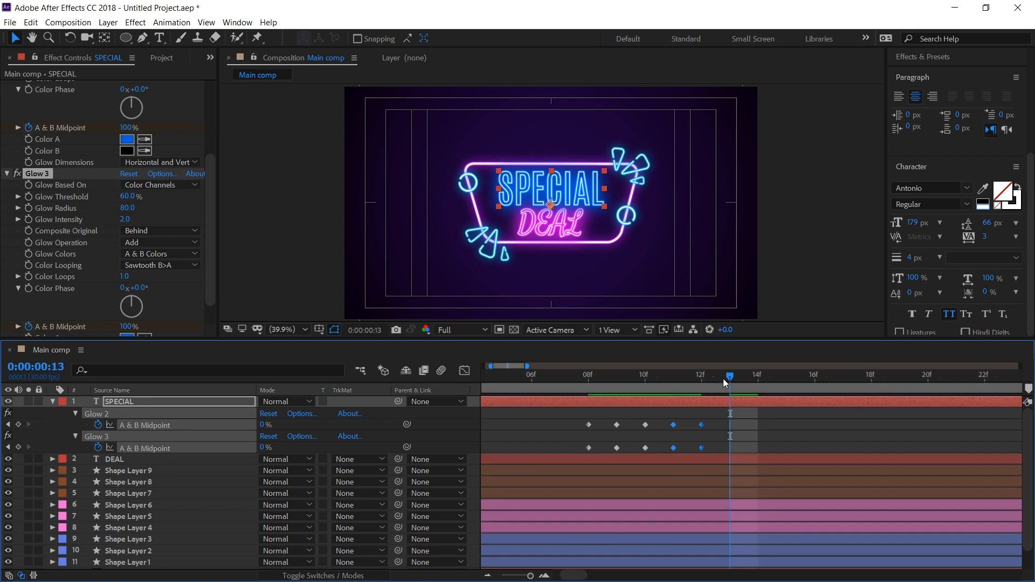
pyautogui.moveTo(728, 377); pyautogui.dragTo(799, 383)
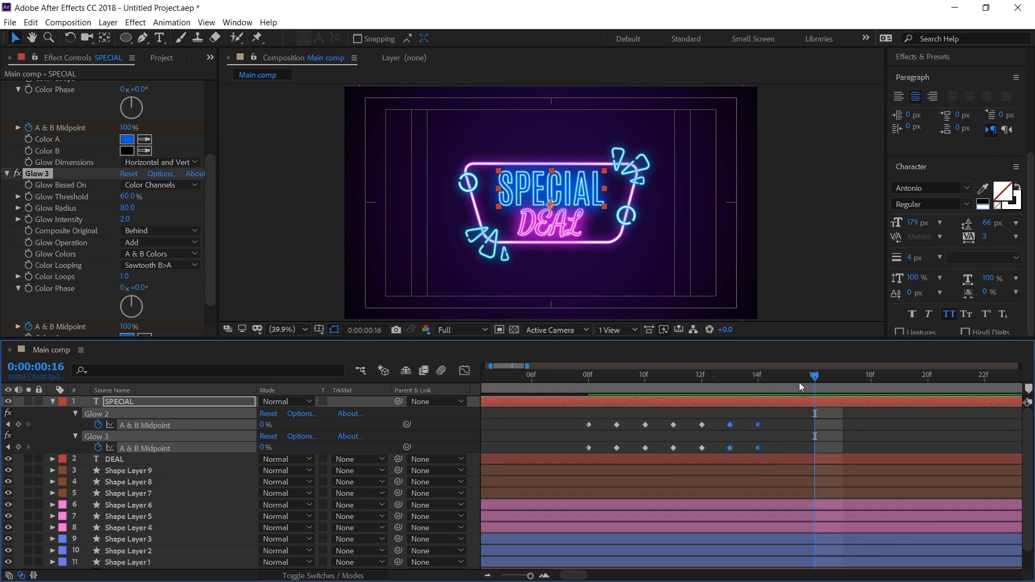
pyautogui.hotkey('ctrl', 'v')
pyautogui.press('-')
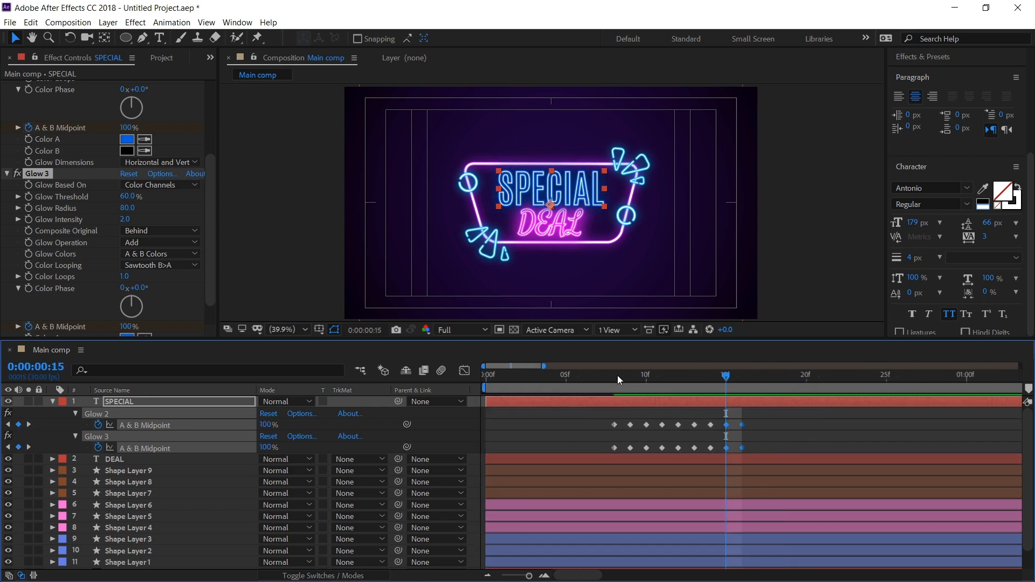
# Play back the animation from about frame 7 to check the SPECIAL text's flicker.
pyautogui.press('space')
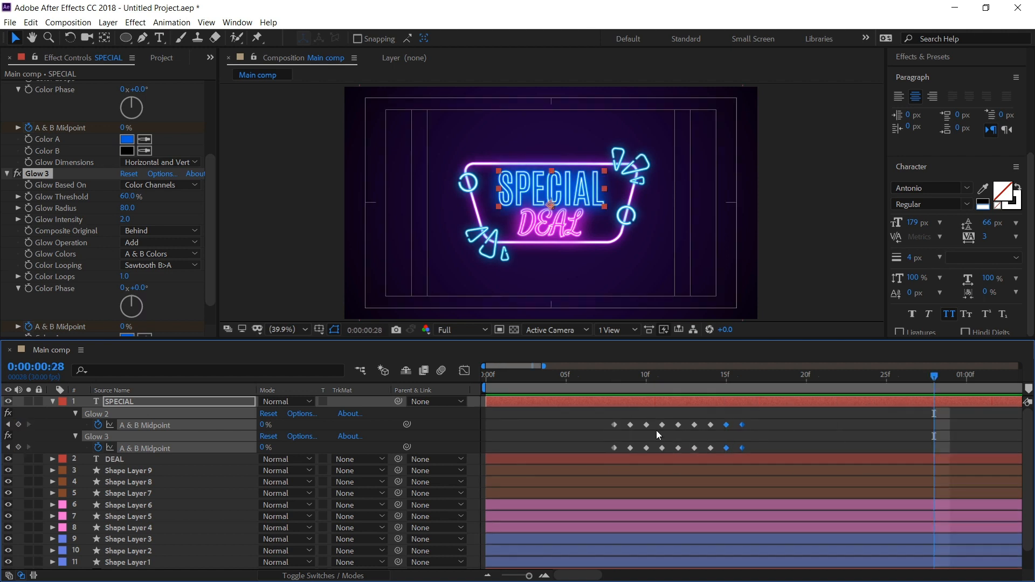
pyautogui.press('-')
pyautogui.click(526, 376)
pyautogui.press('space')
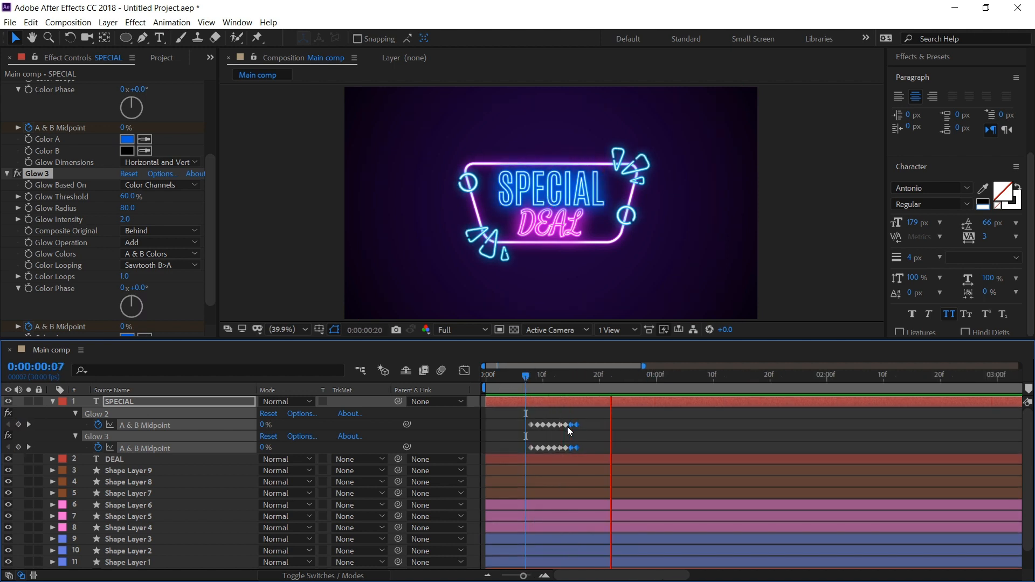
# Paste the Midpoint keyframe pair at frames 17 and 19, and select all Midpoint keyframes of both SPECIAL glows.
pyautogui.moveTo(582, 378); pyautogui.dragTo(594, 379)
pyautogui.hotkey('ctrl', 'v')
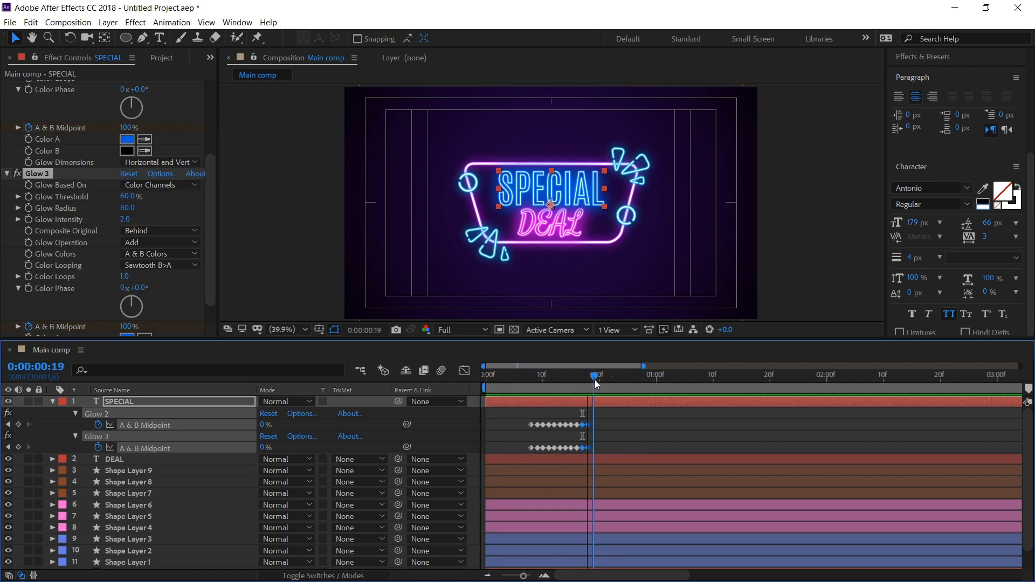
pyautogui.hotkey('ctrl', 'v')
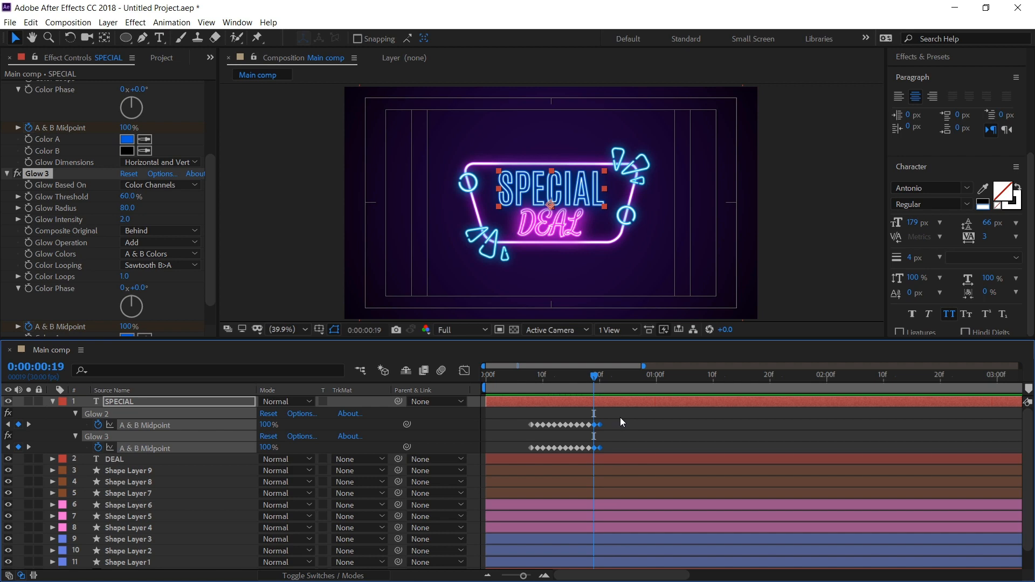
pyautogui.moveTo(620, 418); pyautogui.dragTo(531, 453)
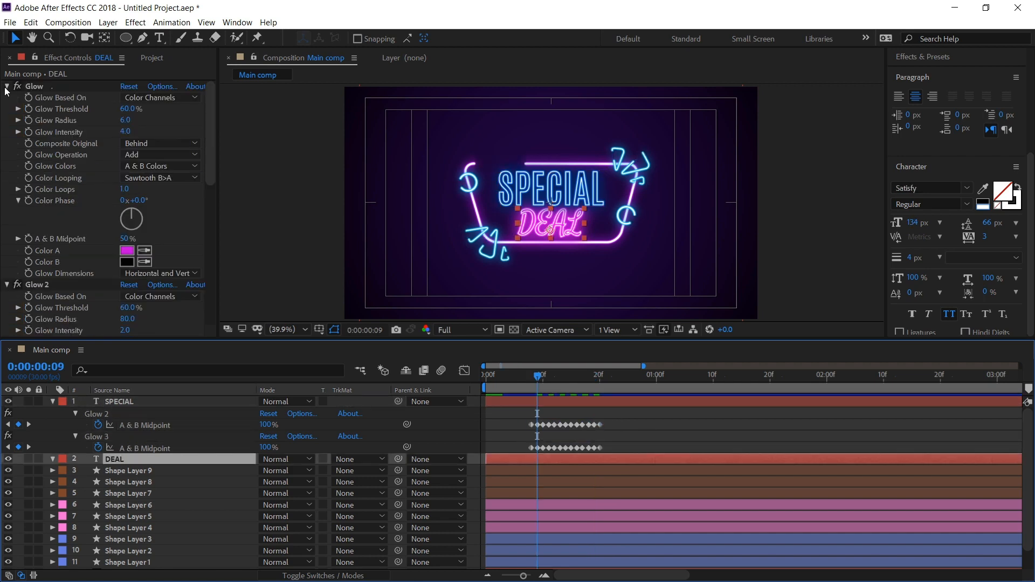
# Enable A & B Midpoint keyframing on the DEAL layer's Glow 2 and Glow 3 at frame 9 and show those keyframes.
pyautogui.click(6, 87)
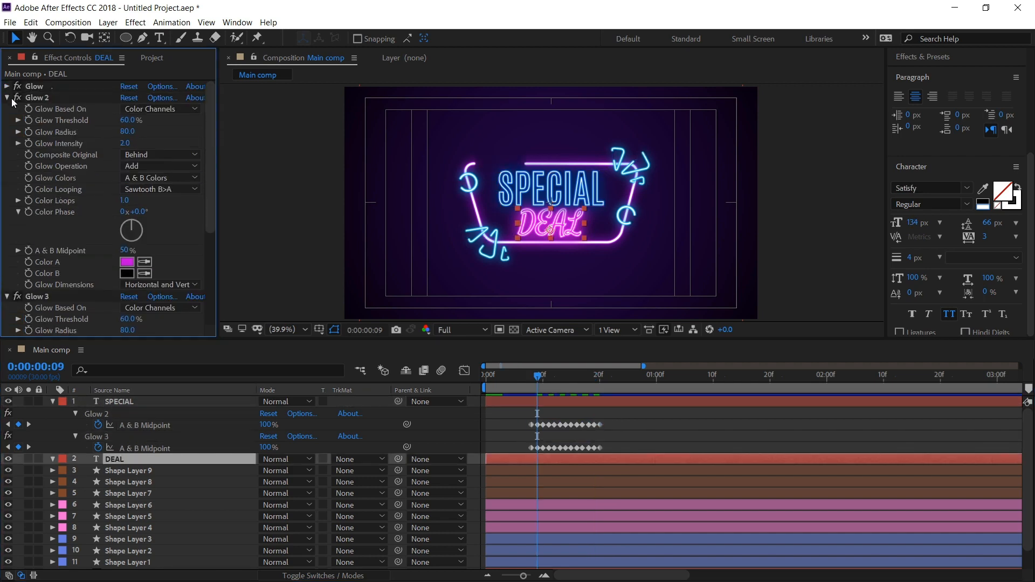
pyautogui.click(26, 249)
pyautogui.scroll(-5, 10, 289)
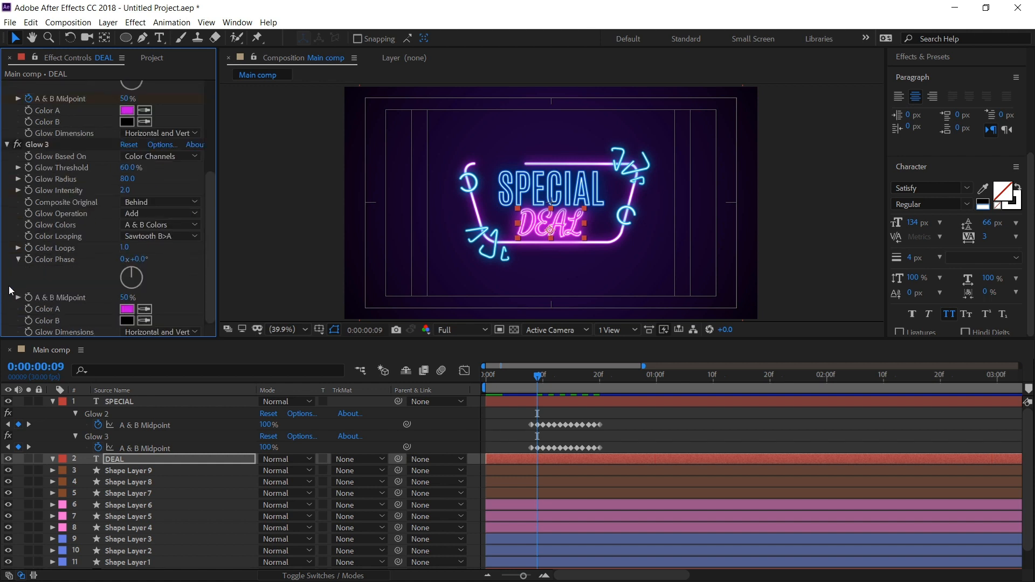
pyautogui.click(27, 298)
pyautogui.press('u')
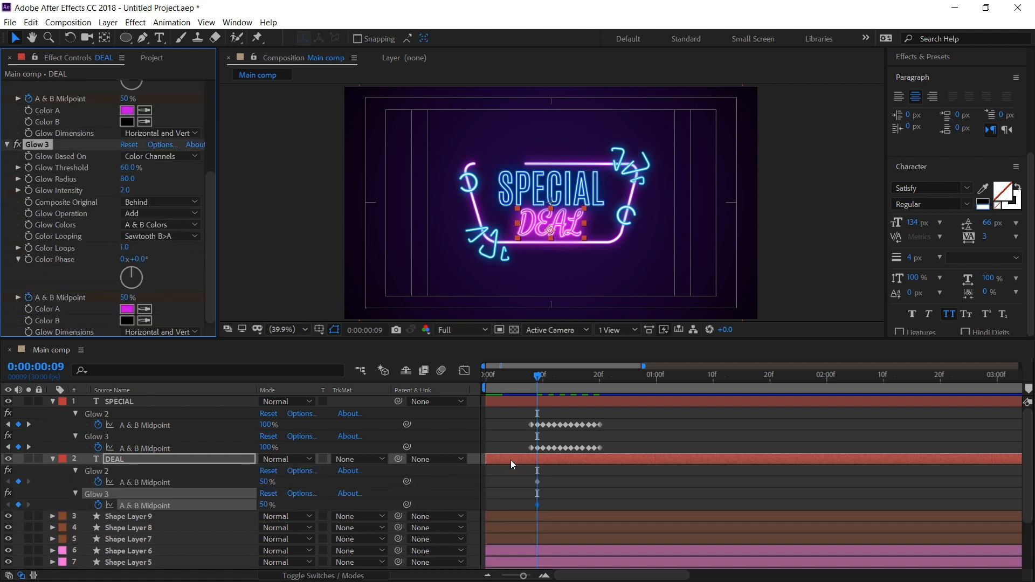
# Set the A & B Midpoint of DEAL's Glow 2 and Glow 3 to 0% at frame 9.
pyautogui.moveTo(127, 298); pyautogui.dragTo(32, 298)
pyautogui.click(125, 298)
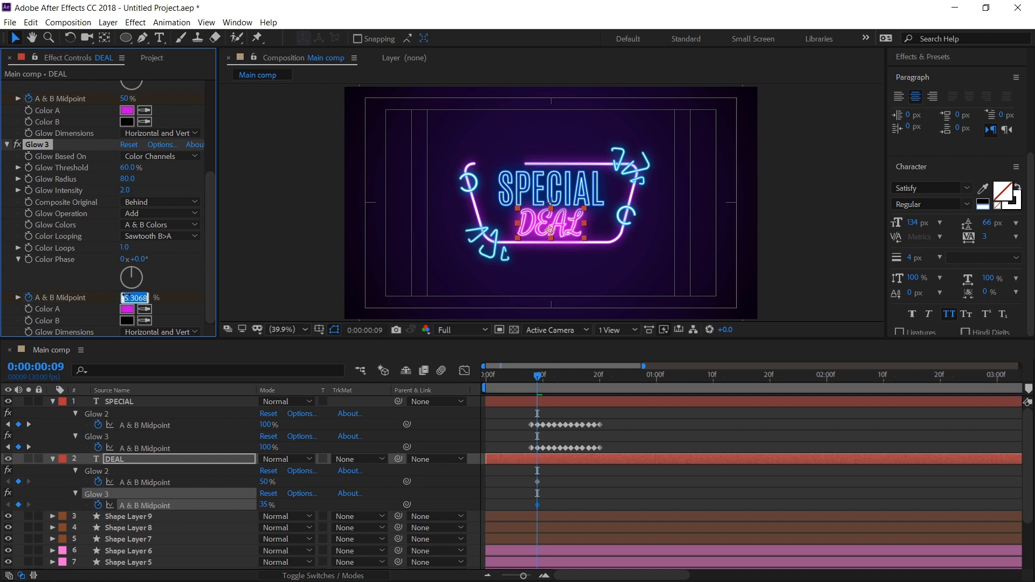
pyautogui.write('0')
pyautogui.click(124, 99)
pyautogui.write('0')
pyautogui.press('Return')
# At frame 10, set the A & B Midpoint of DEAL's Glow 2 and Glow 3 to 100%.
pyautogui.scroll(5, 535, 430)
pyautogui.click(529, 375)
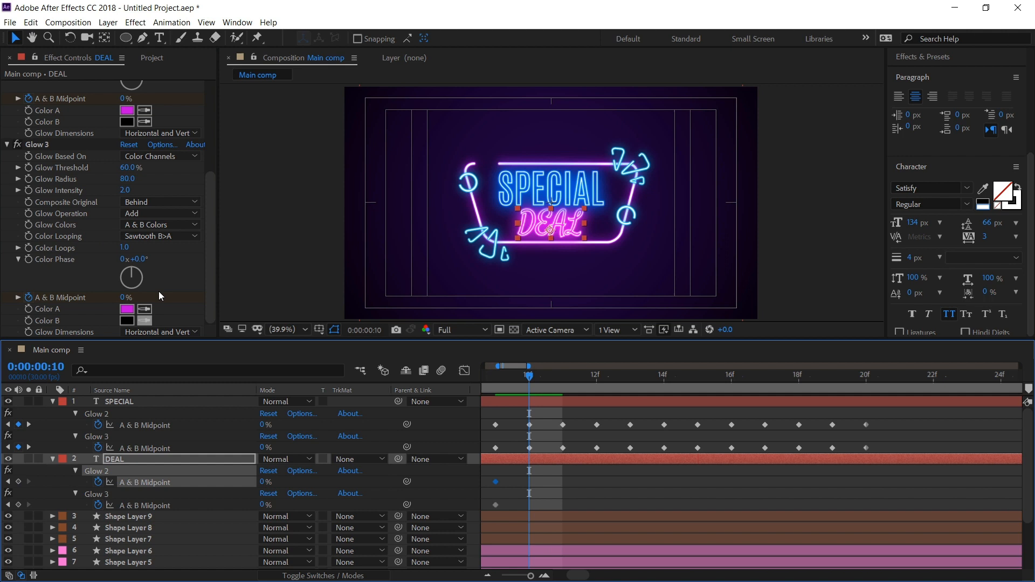
pyautogui.click(123, 298)
pyautogui.write('100')
pyautogui.press('Return')
pyautogui.click(123, 99)
pyautogui.write('100')
pyautogui.press('Return')
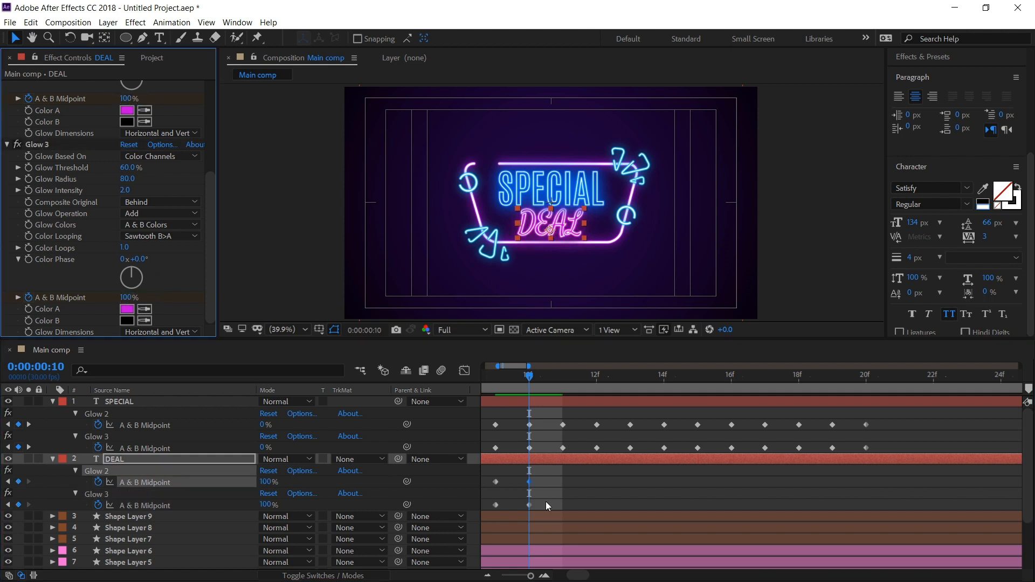
# Copy the Midpoint keyframes of both DEAL glows at frames 9 and 10 and paste the pair at frames 11 and 13.
pyautogui.hscroll(-1, 546, 501)
pyautogui.moveTo(513, 477); pyautogui.dragTo(578, 508)
pyautogui.hotkey('ctrl', 'c')
pyautogui.click(590, 378)
pyautogui.hotkey('ctrl', 'v')
pyautogui.click(643, 379)
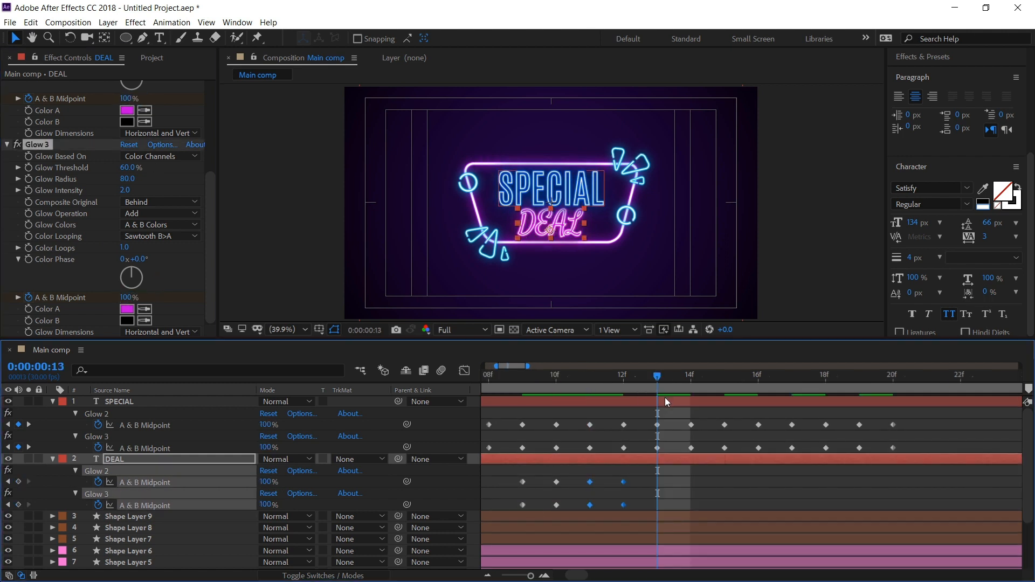
pyautogui.hotkey('ctrl', 'v')
# Paste DEAL's Midpoint keyframe pair again at frames 15, 17 and 19.
pyautogui.click(726, 382)
pyautogui.hotkey('ctrl', 'v')
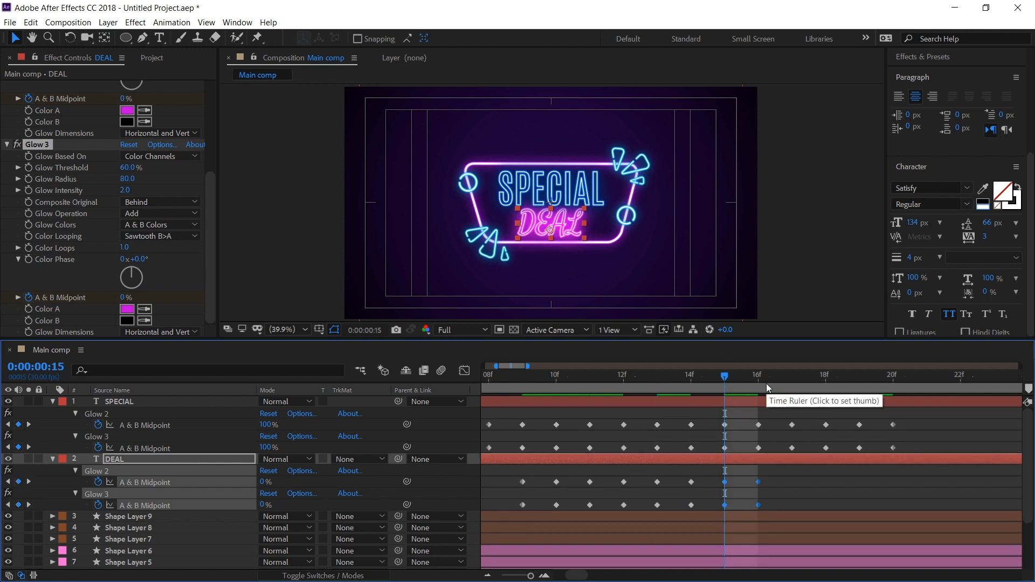
pyautogui.click(798, 381)
pyautogui.hotkey('ctrl', 'v')
pyautogui.click(845, 380)
pyautogui.hotkey('ctrl', 'v')
# Shift the DEAL layer 7 frames later so its flicker starts at frame 16, and extend its start back to frame 0.
pyautogui.press('-')
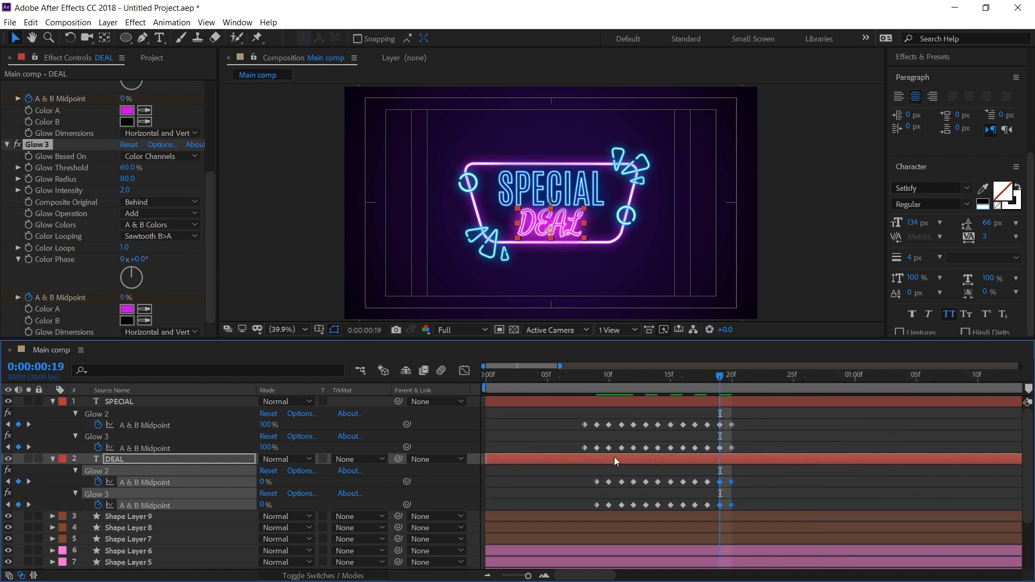
pyautogui.moveTo(613, 458); pyautogui.dragTo(700, 458)
pyautogui.moveTo(572, 459); pyautogui.dragTo(486, 459)
# Keyframe the Opacity of the SPECIAL and DEAL layers from 0% at frame 0 to 100% at frame 6.
pyautogui.moveTo(501, 381); pyautogui.dragTo(485, 381)
pyautogui.click(502, 398)
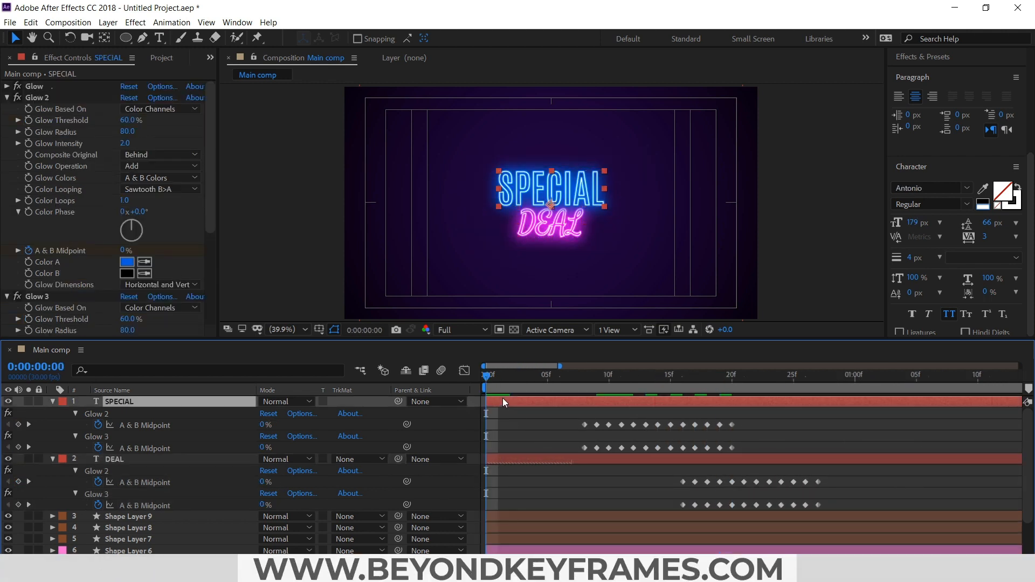
pyautogui.click(501, 417)
pyautogui.click(53, 402)
pyautogui.click(53, 413)
pyautogui.click(501, 413)
pyautogui.keyDown('shift'); pyautogui.click(502, 405); pyautogui.keyUp('shift')
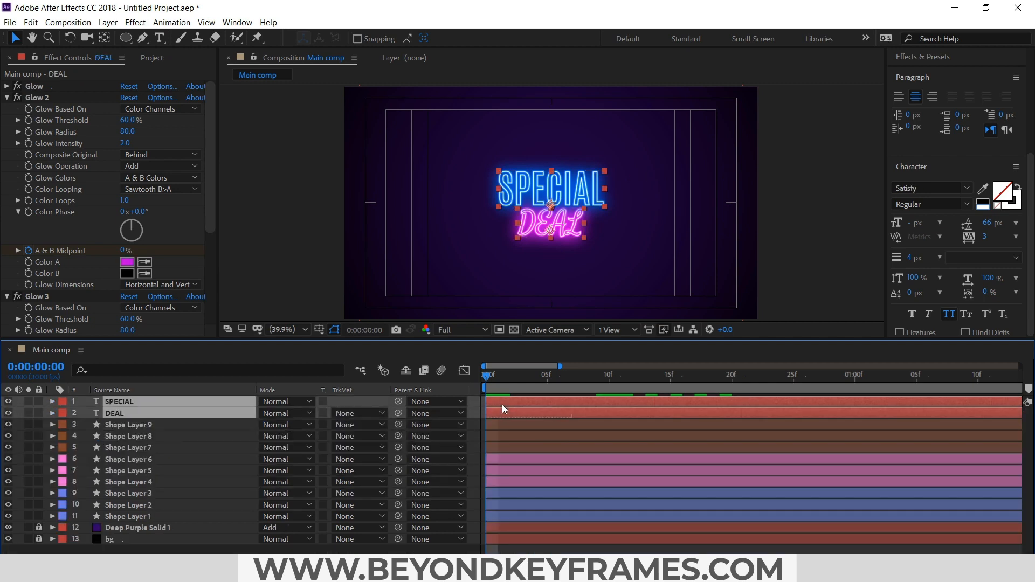
pyautogui.press('t')
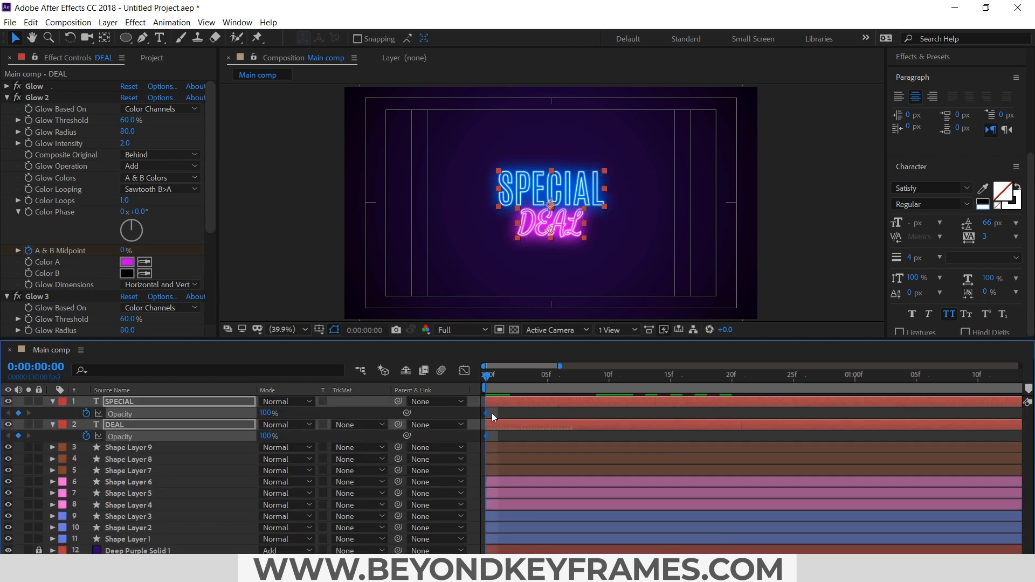
pyautogui.moveTo(492, 412); pyautogui.dragTo(556, 413)
pyautogui.moveTo(264, 412); pyautogui.dragTo(175, 437)
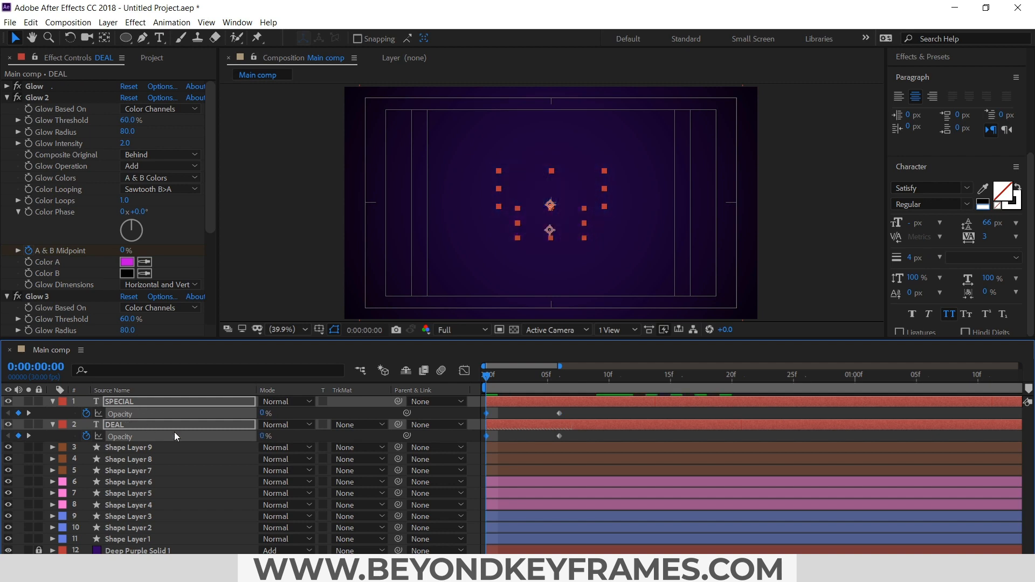
pyautogui.click(506, 413)
# Play back the animation from frame 0 with both text layers' keyframes shown, to check the fade-in and flicker timing.
pyautogui.press('space')
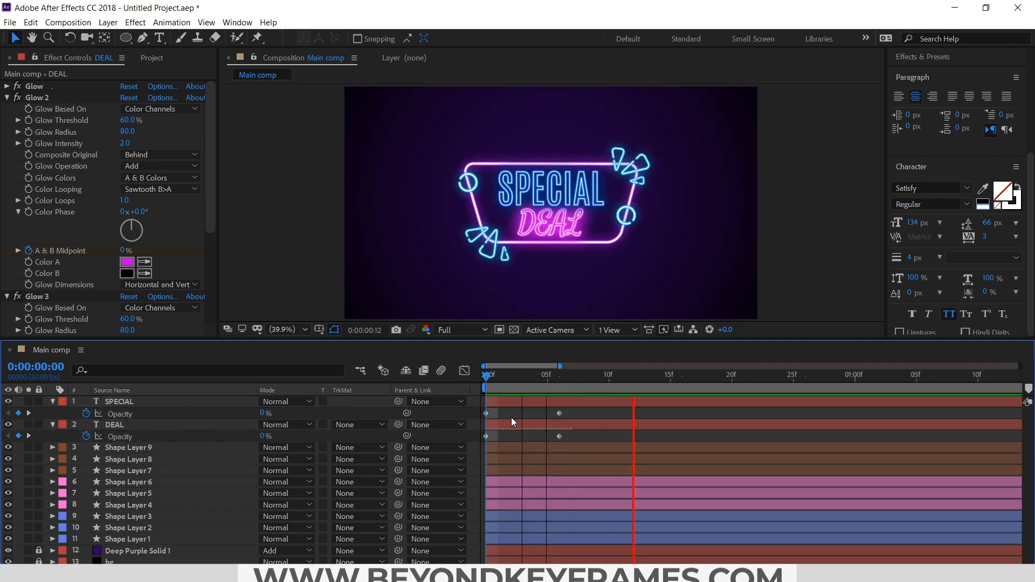
pyautogui.press('space')
pyautogui.click(596, 424)
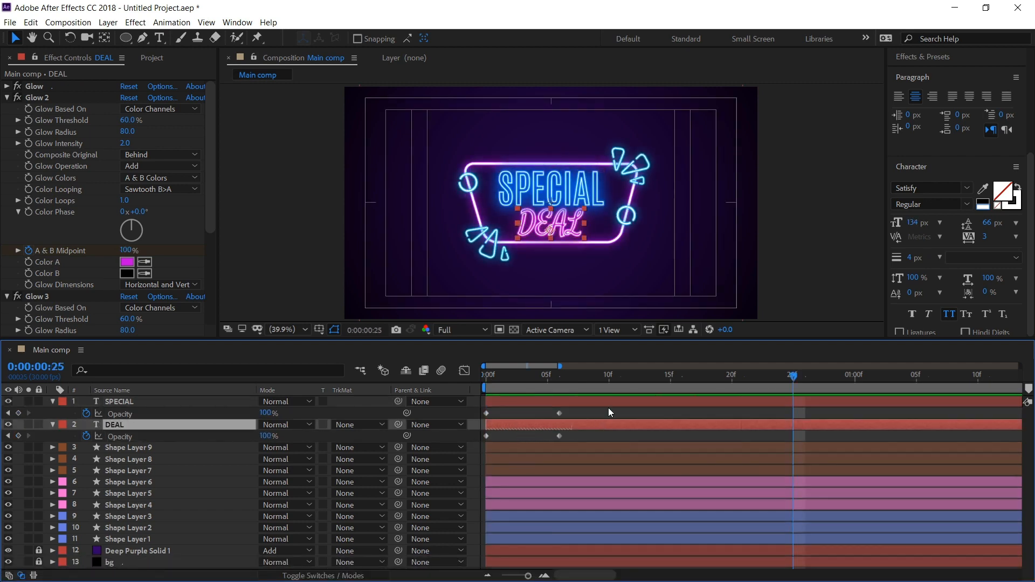
pyautogui.keyDown('shift'); pyautogui.click(607, 405); pyautogui.keyUp('shift')
pyautogui.press('u')
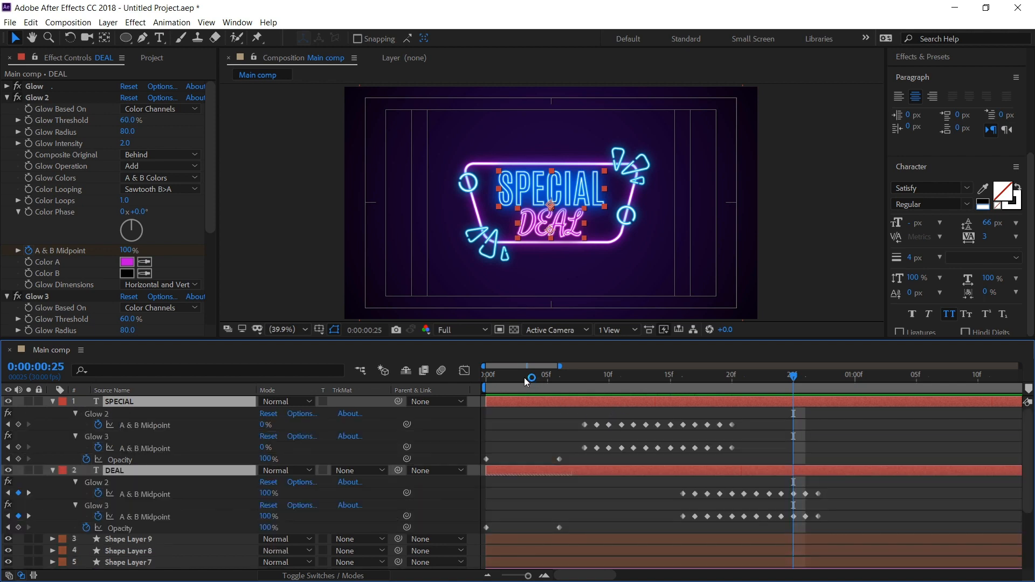
pyautogui.moveTo(524, 377); pyautogui.dragTo(457, 402)
pyautogui.press('space')
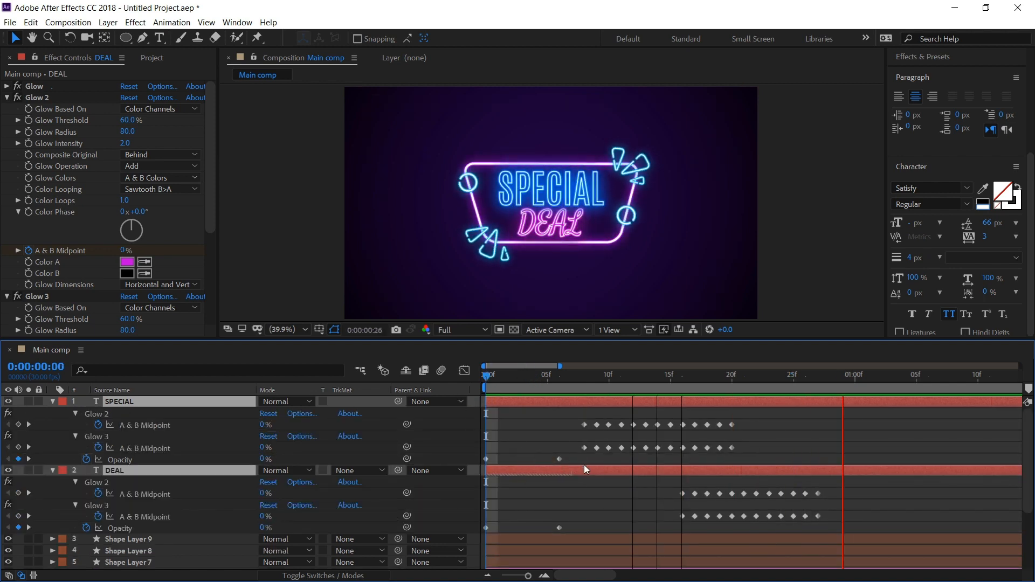
pyautogui.press('space')
pyautogui.press('space')
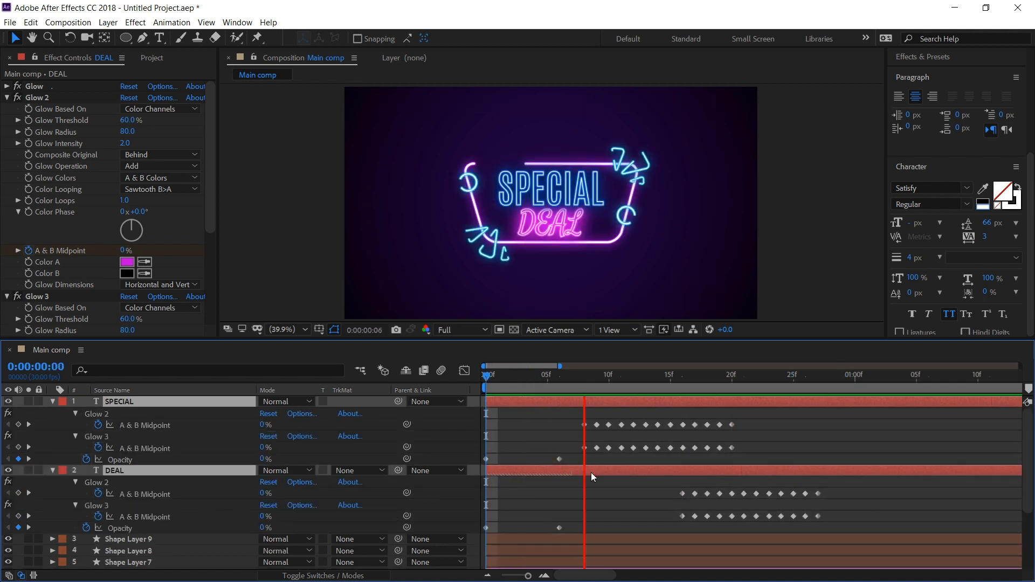
pyautogui.press('space')
pyautogui.press('space')
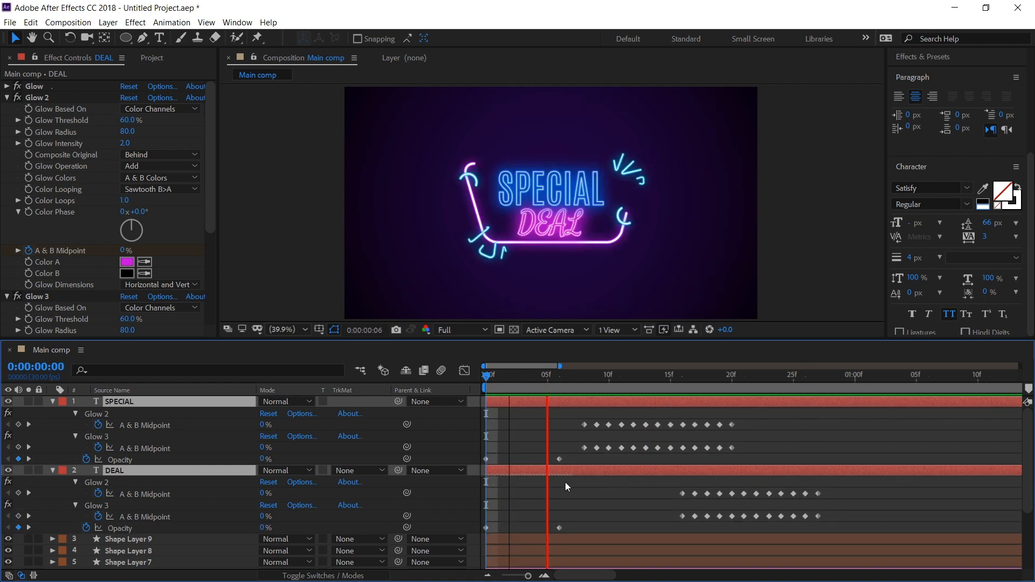
pyautogui.press('space')
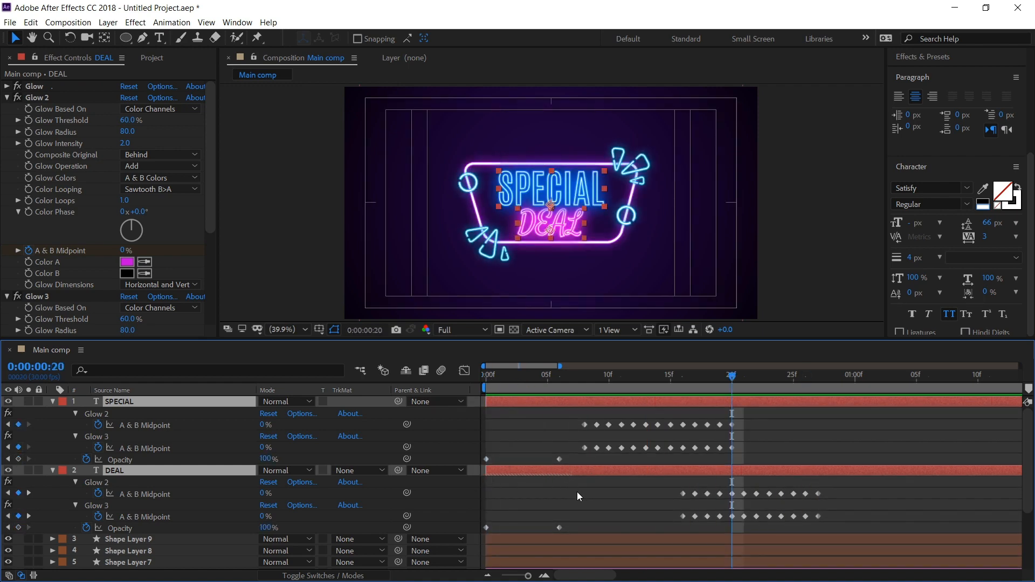
# Keyframe the Rotation of the small upper-right triangle, Shape Layer 9: -158° at frame 13, -182° at frame 22 and -160° at frame 29.
pyautogui.click(557, 435)
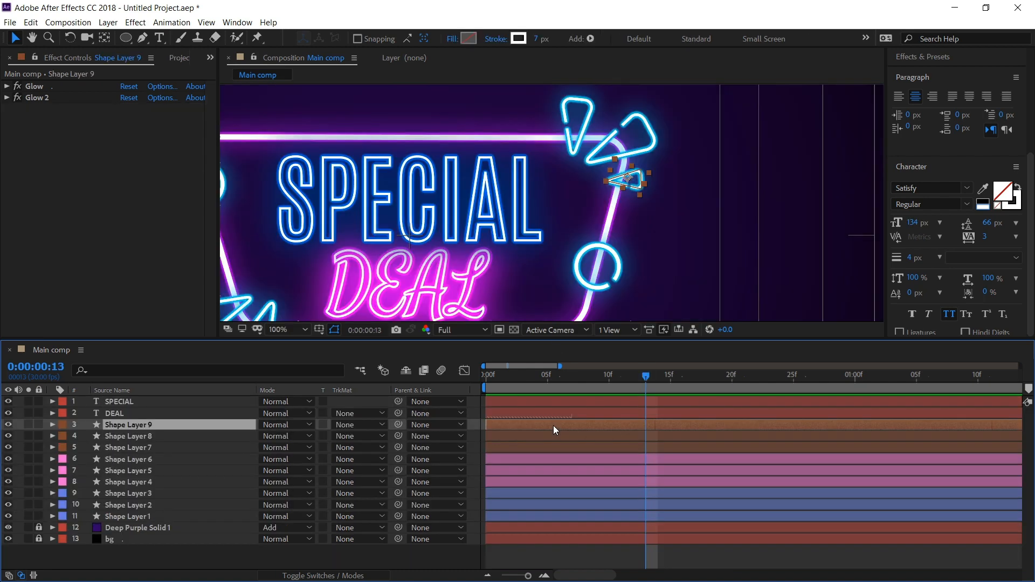
pyautogui.press('r')
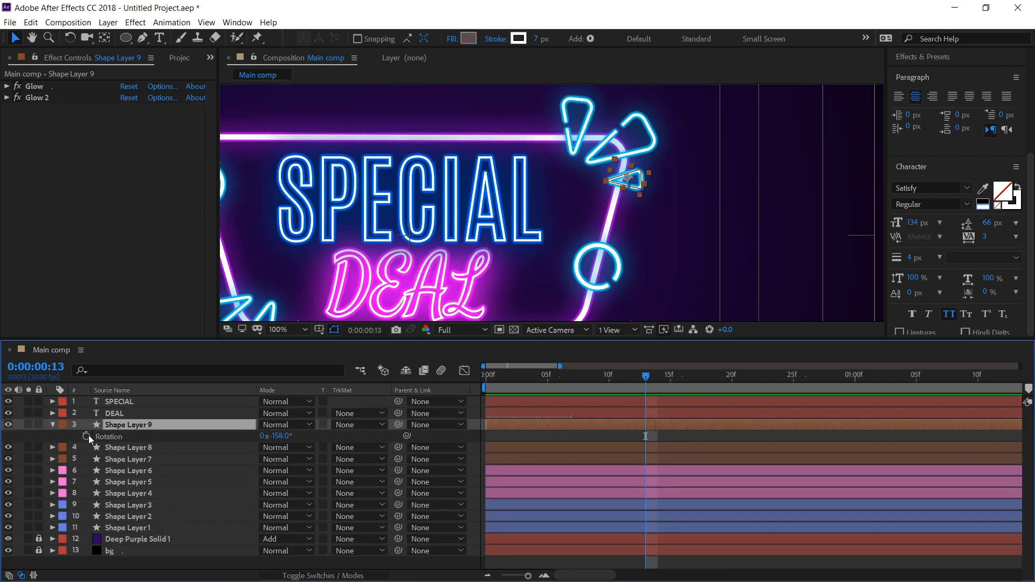
pyautogui.click(86, 436)
pyautogui.press('u')
pyautogui.moveTo(645, 376); pyautogui.dragTo(756, 377)
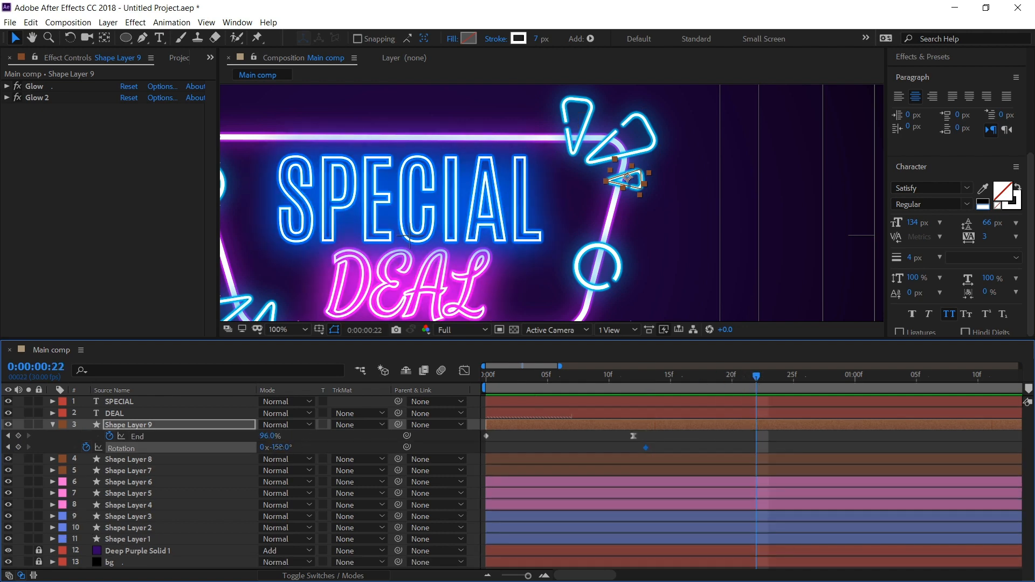
pyautogui.moveTo(281, 447); pyautogui.dragTo(259, 447)
pyautogui.moveTo(757, 376); pyautogui.dragTo(843, 376)
pyautogui.moveTo(276, 447); pyautogui.dragTo(297, 447)
# Easy-ease Shape Layer 9's frame 22 Rotation keyframe, move its last one to 0:00:01:01, and play back the motion.
pyautogui.click(641, 376)
pyautogui.press('space')
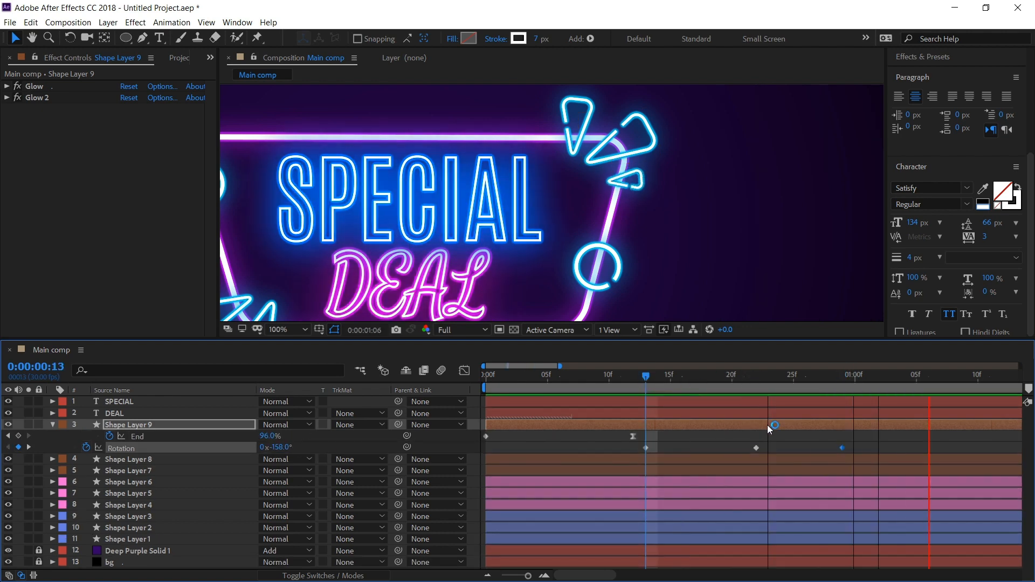
pyautogui.press('space')
pyautogui.click(756, 448)
pyautogui.press('F9')
pyautogui.moveTo(842, 448); pyautogui.dragTo(866, 448)
pyautogui.click(647, 377)
pyautogui.press('space')
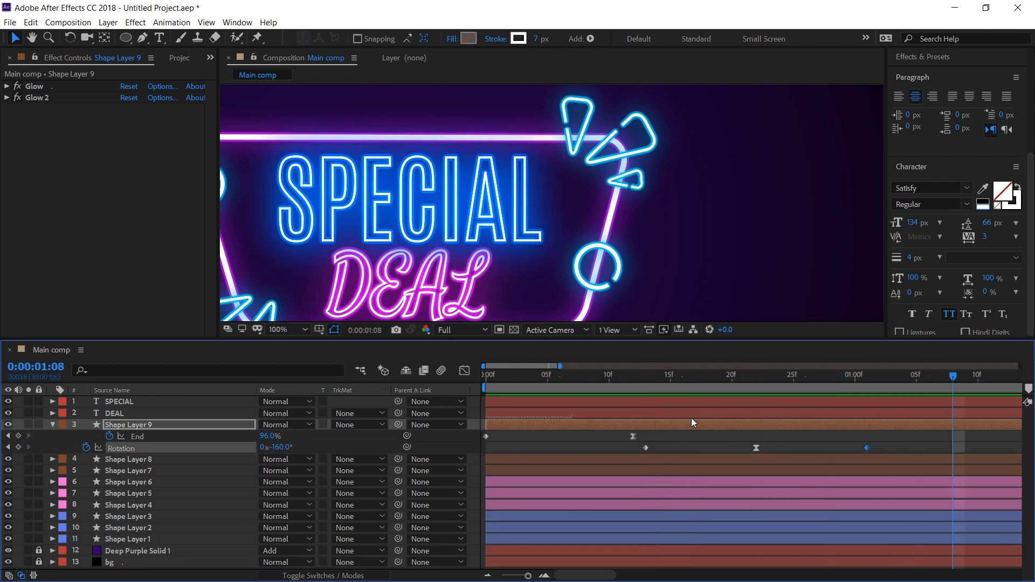
pyautogui.press('space')
# Keyframe Shape Layer 8's Rotation at frame 13, turn it slightly at frame 22, and copy the first keyframe to 0:00:01:01.
pyautogui.press('-')
pyautogui.click(548, 377)
pyautogui.click(545, 458)
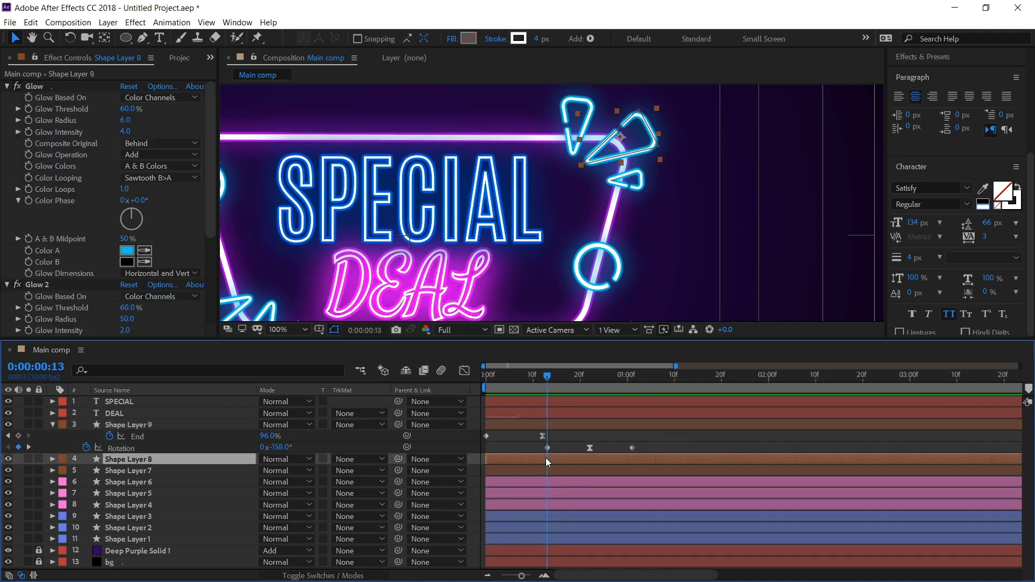
pyautogui.press('r')
pyautogui.click(85, 471)
pyautogui.moveTo(548, 374); pyautogui.dragTo(590, 374)
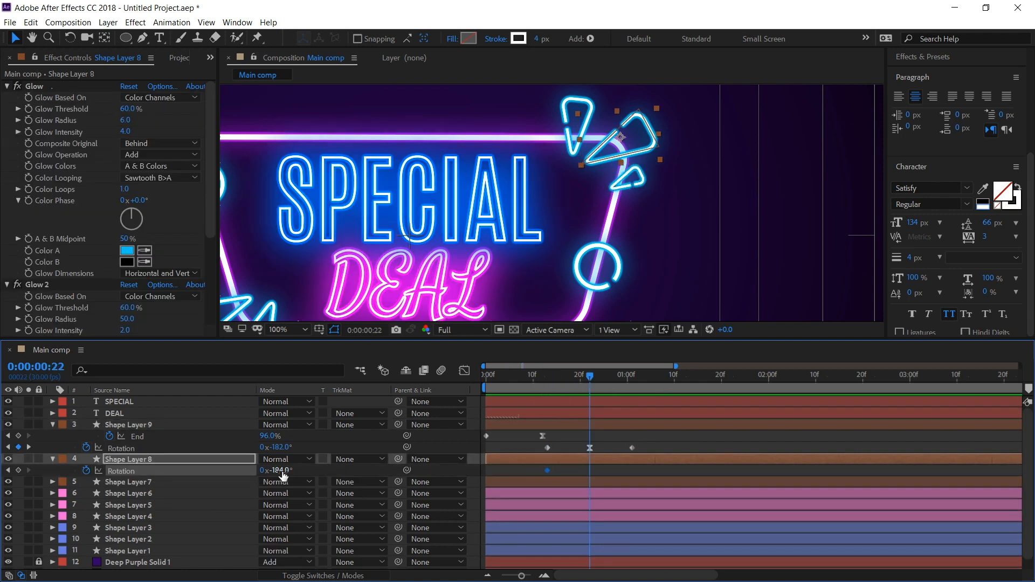
pyautogui.moveTo(282, 470); pyautogui.dragTo(287, 470)
pyautogui.click(632, 376)
pyautogui.click(547, 471)
pyautogui.hotkey('ctrl', 'c')
pyautogui.hotkey('ctrl', 'v')
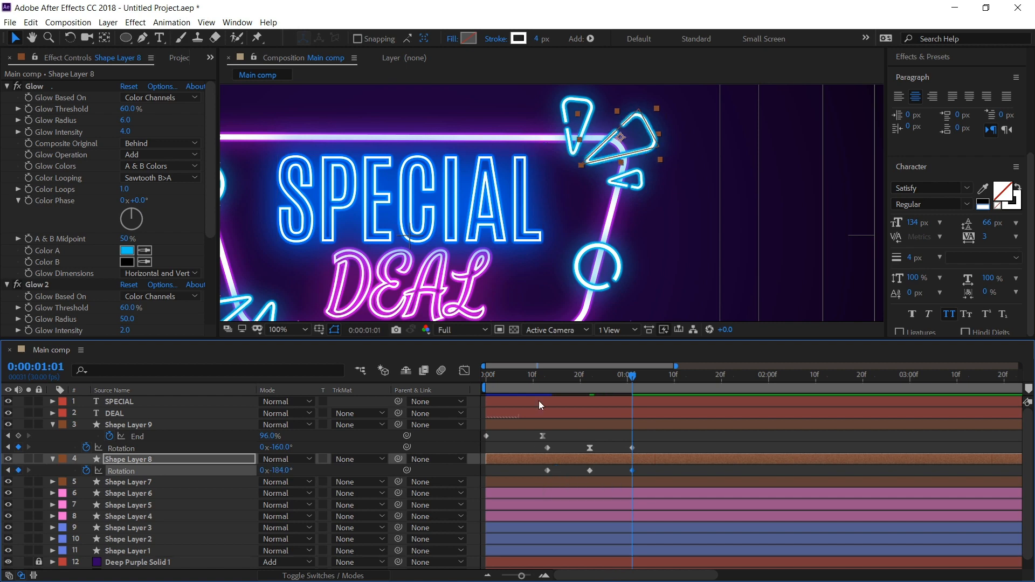
# Keyframe Shape Layer 7's Rotation at frame 13, turn it at frame 22, and copy the first keyframe to 0:00:01:01.
pyautogui.click(547, 375)
pyautogui.click(570, 480)
pyautogui.press('r')
pyautogui.click(86, 494)
pyautogui.click(590, 376)
pyautogui.moveTo(283, 493); pyautogui.dragTo(295, 493)
pyautogui.moveTo(593, 375); pyautogui.dragTo(631, 377)
pyautogui.click(548, 493)
pyautogui.hotkey('ctrl', 'c')
pyautogui.hotkey('ctrl', 'v')
# Easy-ease the middle Rotation keyframes of Shape Layers 8 and 7, delay the layers by 2 and 6 frames, and preview the result.
pyautogui.moveTo(582, 466); pyautogui.dragTo(594, 495)
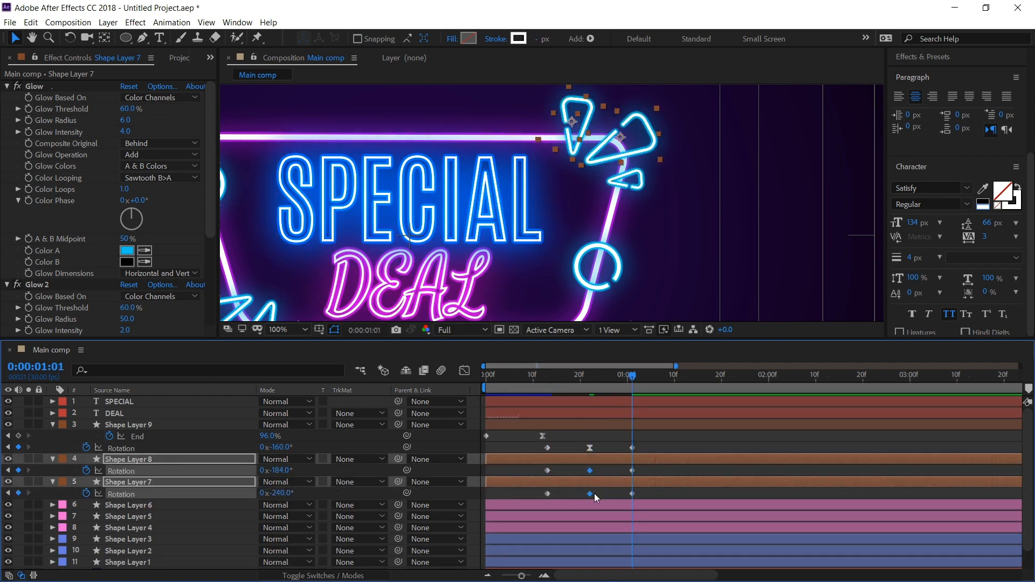
pyautogui.press('F9')
pyautogui.moveTo(511, 376); pyautogui.dragTo(518, 377)
pyautogui.moveTo(517, 460); pyautogui.dragTo(541, 483)
pyautogui.press('space')
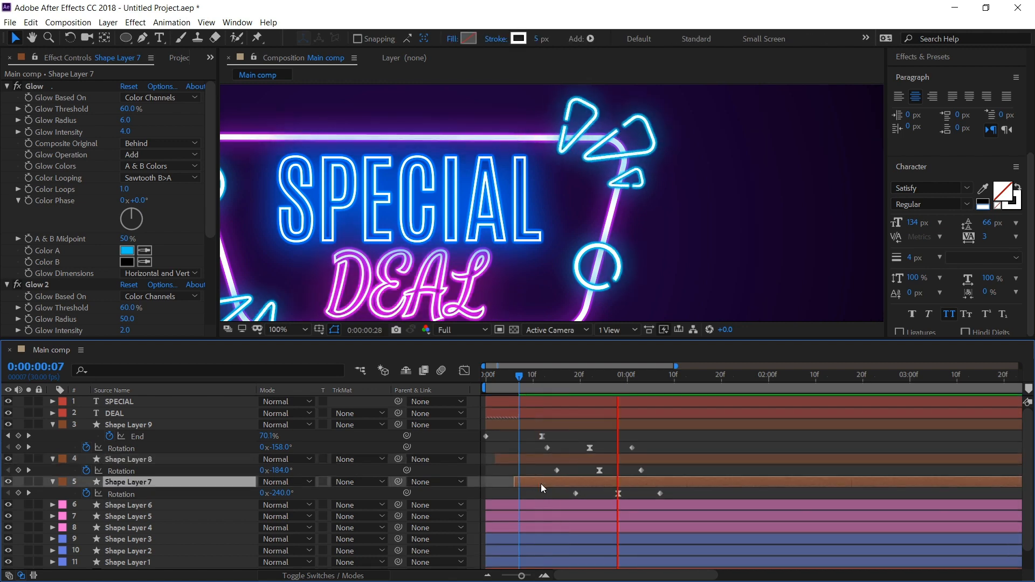
pyautogui.scroll(-2, 447, 275)
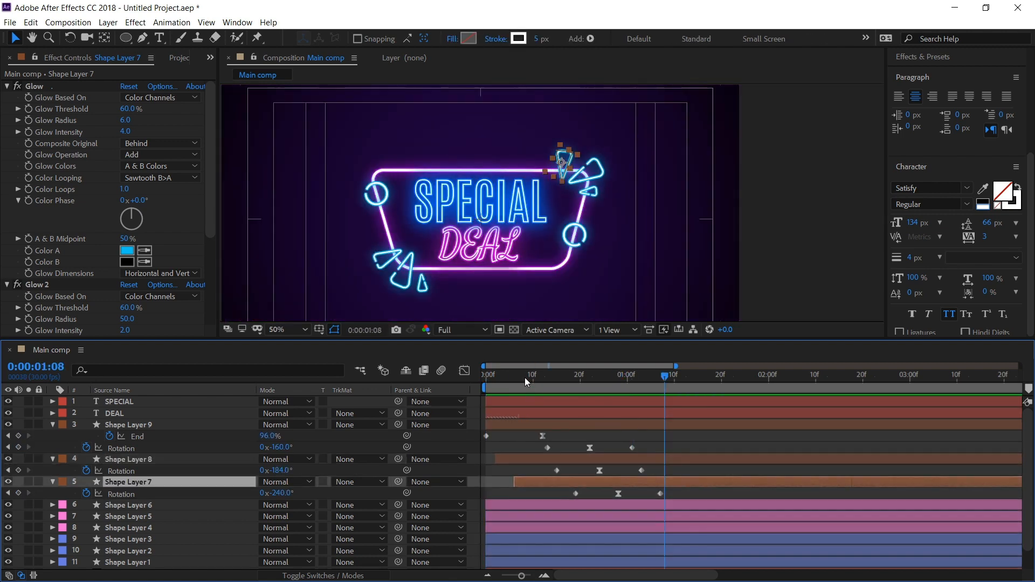
# Keyframe the Rotation of the small lower-left triangle, Shape Layer 6, at frame 4 and turn the triangle at frame 11.
pyautogui.scroll(-2, 519, 493)
pyautogui.moveTo(515, 382); pyautogui.dragTo(539, 381)
pyautogui.click(519, 484)
pyautogui.press('r')
pyautogui.click(86, 494)
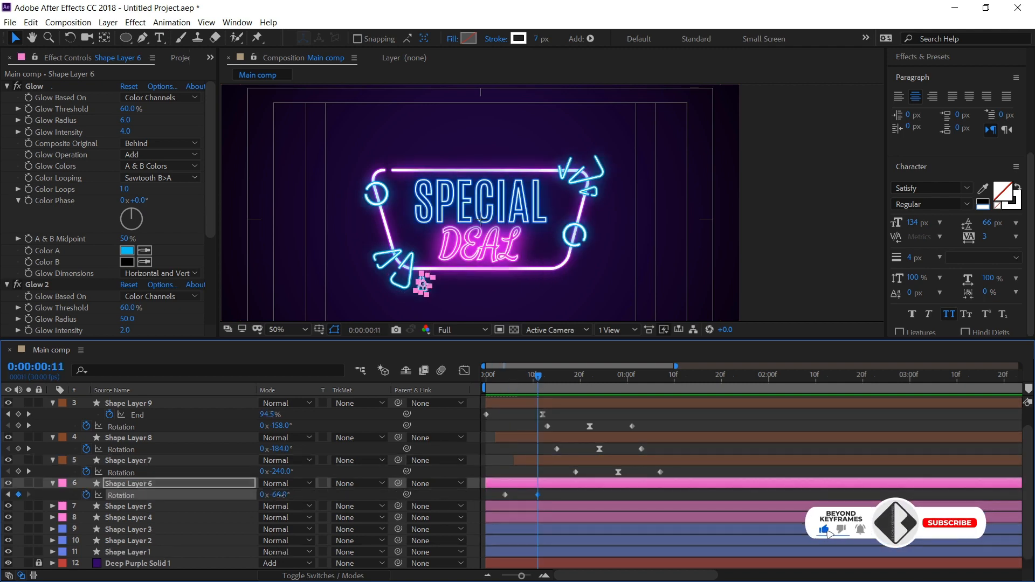
pyautogui.moveTo(277, 494); pyautogui.dragTo(294, 495)
# Copy Shape Layer 6's first Rotation keyframe to frame 18 and easy-ease its middle keyframe at frame 11.
pyautogui.scroll(2, 541, 410)
pyautogui.moveTo(631, 379); pyautogui.dragTo(639, 380)
pyautogui.click(507, 494)
pyautogui.hotkey('ctrl', 'c')
pyautogui.hotkey('ctrl', 'v')
pyautogui.moveTo(564, 491); pyautogui.dragTo(588, 497)
pyautogui.press('F9')
# Keyframe Shape Layer 5's Rotation at frame 6 and turn the triangle to a new angle at frame 12.
pyautogui.hscroll(-1, 587, 497)
pyautogui.click(545, 378)
pyautogui.click(598, 376)
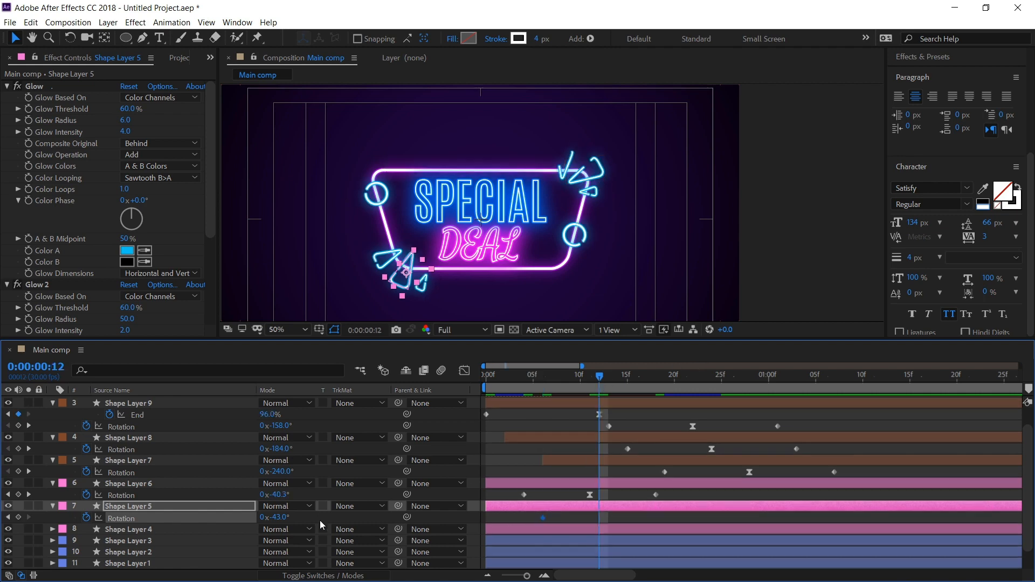
pyautogui.moveTo(277, 518); pyautogui.dragTo(267, 517)
# Copy Shape Layer 5's first Rotation keyframe to its end, easy-ease the middle one, and place them at frames 20 and 13.
pyautogui.moveTo(646, 377); pyautogui.dragTo(664, 378)
pyautogui.click(544, 518)
pyautogui.hotkey('ctrl', 'c')
pyautogui.hotkey('ctrl', 'v')
pyautogui.click(599, 519)
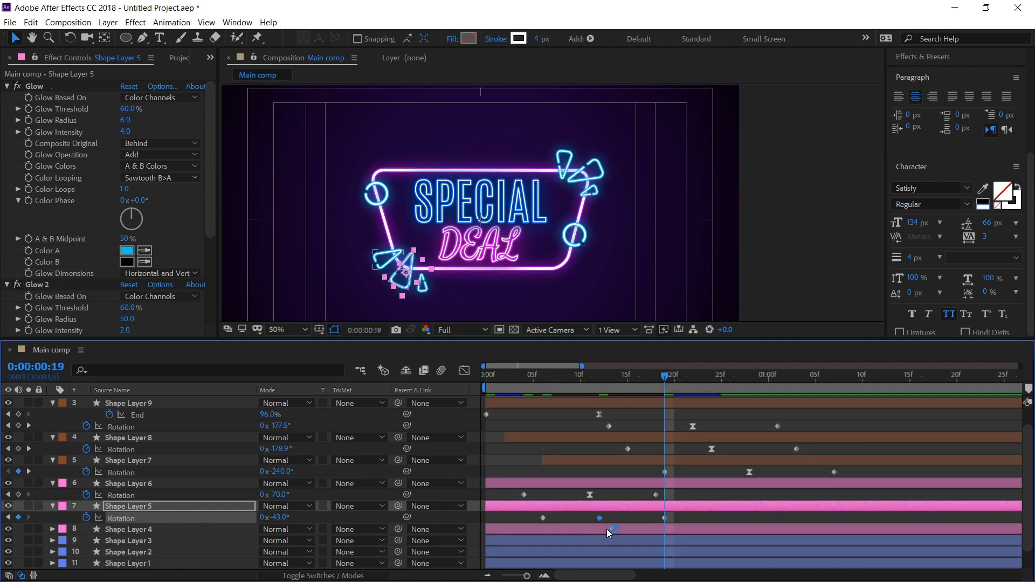
pyautogui.moveTo(665, 518); pyautogui.dragTo(675, 519)
# Keyframe Shape Layer 4's Rotation at frame 8 and turn the triangle to 15° at frame 16.
pyautogui.moveTo(554, 379); pyautogui.dragTo(638, 377)
pyautogui.click(128, 529)
pyautogui.press('r')
pyautogui.click(87, 540)
pyautogui.moveTo(281, 541); pyautogui.dragTo(290, 541)
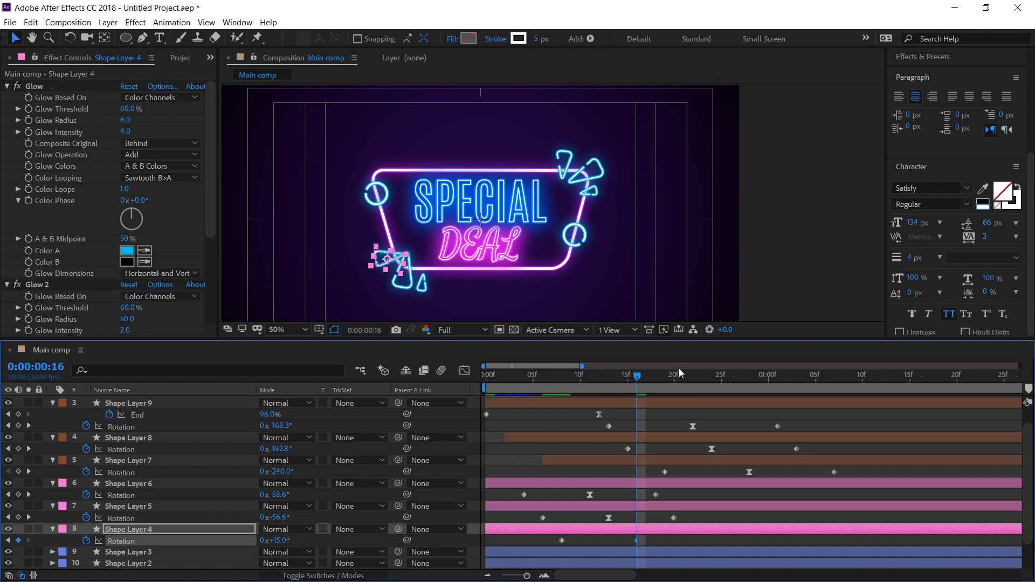
# Set Shape Layer 4's Rotation to 0° at frame 23 and easy-ease its middle keyframe at frame 16.
pyautogui.click(701, 379)
pyautogui.write('0')
pyautogui.press('Return')
pyautogui.press('F9')
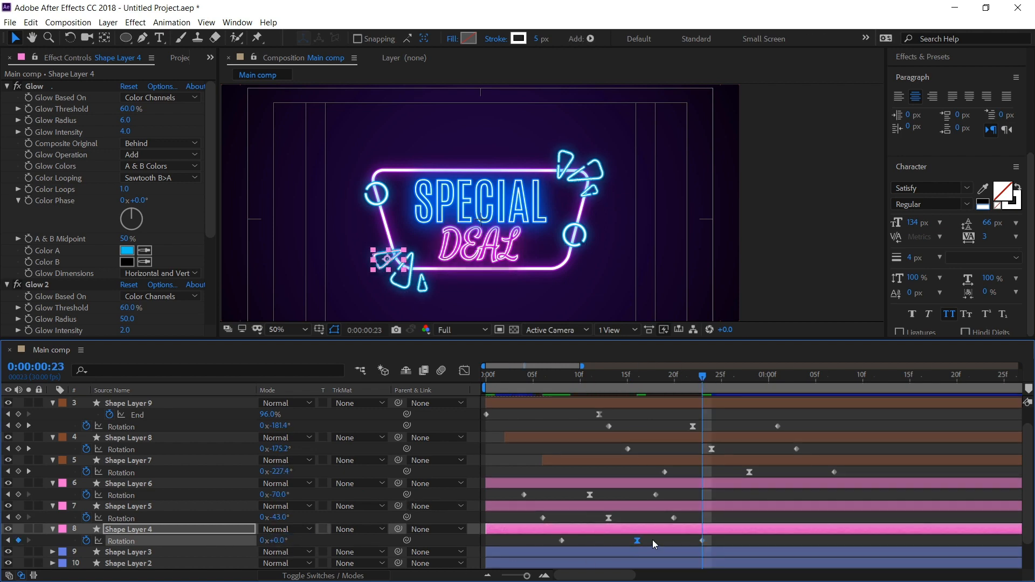
# Play back the animation from the start to check the timing of the triangles' rotations.
pyautogui.press('space')
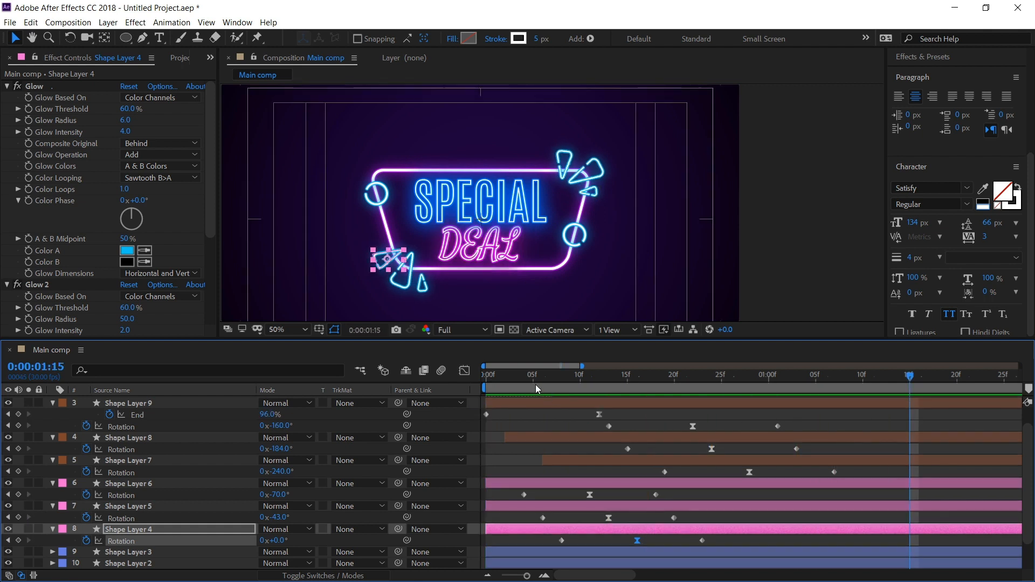
pyautogui.press('Home')
pyautogui.press('space')
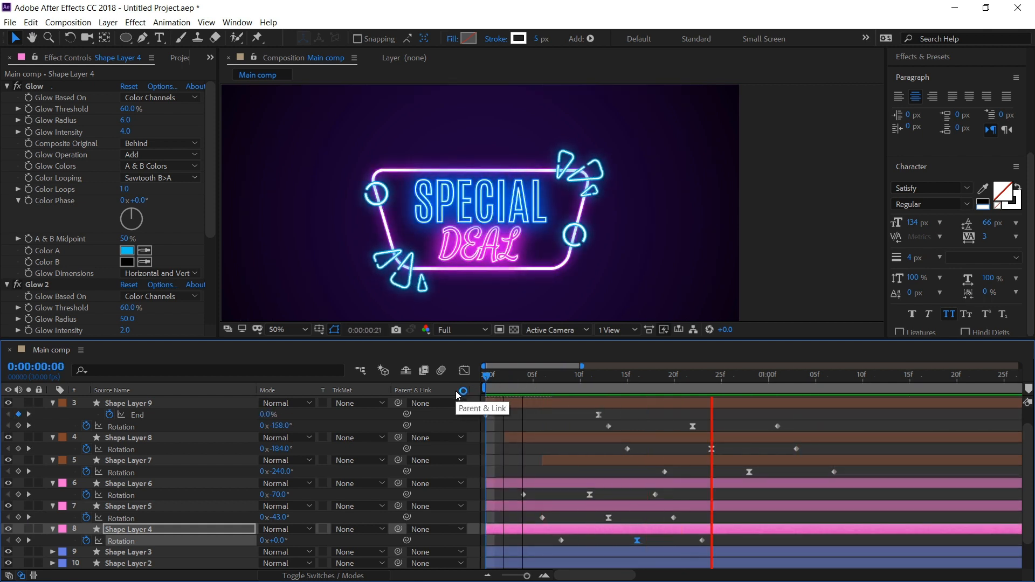
pyautogui.press('space')
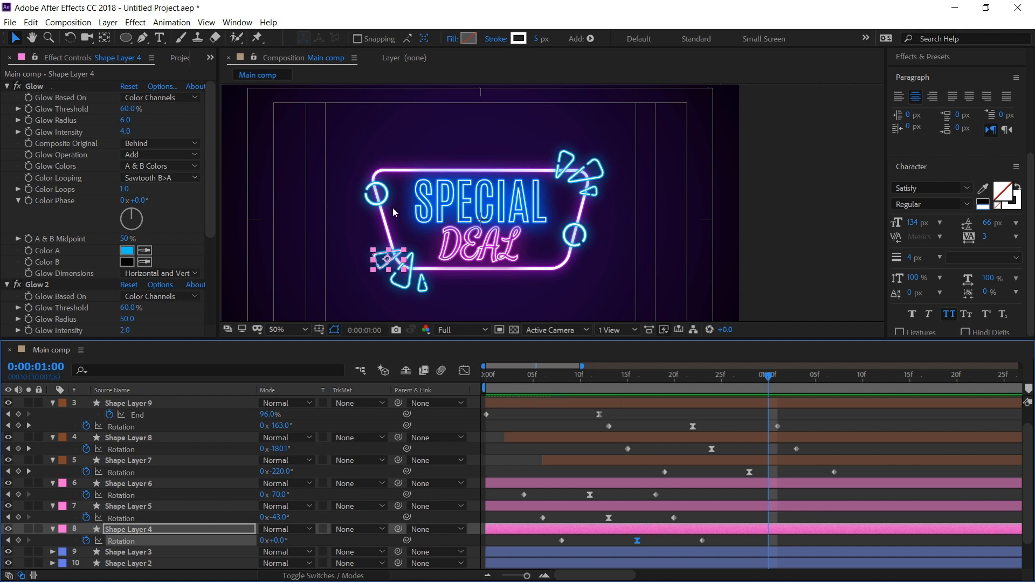
# Reveal Rotation on the two circles, Shape Layer 3 and Shape Layer 2, and keyframe it at frame 0.
pyautogui.press('Home')
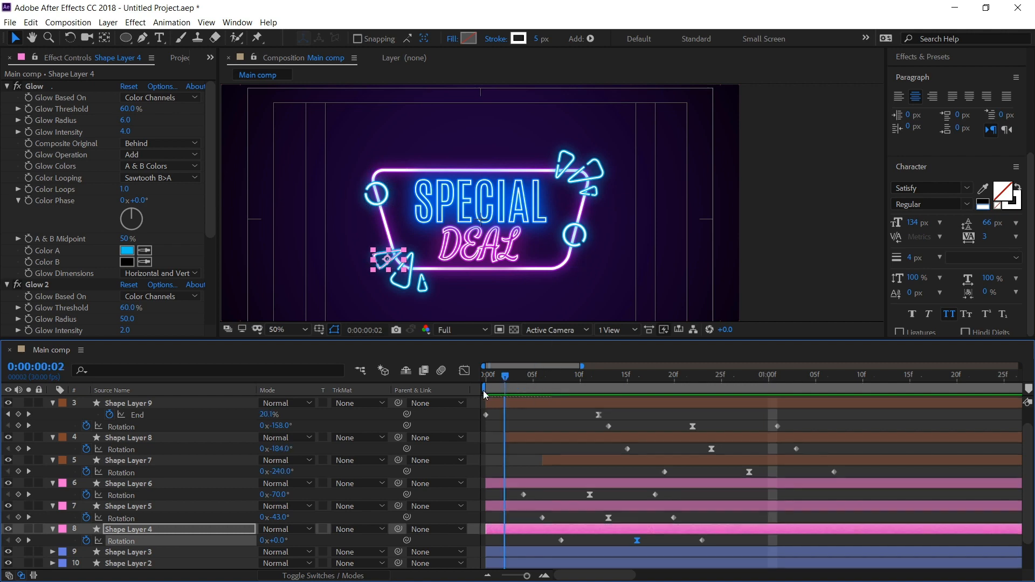
pyautogui.scroll(-1, 488, 464)
pyautogui.click(494, 519)
pyautogui.keyDown('shift'); pyautogui.click(493, 529); pyautogui.keyUp('shift')
pyautogui.press('r')
pyautogui.click(87, 529)
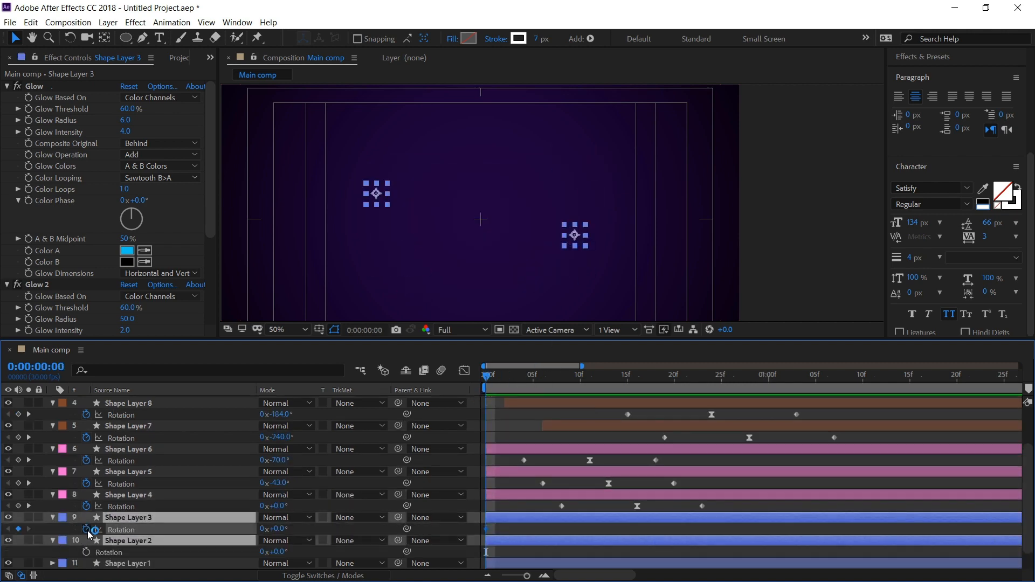
# Rotate the Shape Layer 3 and Shape Layer 2 circles in opposite directions at the 2-second mark and preview the spin.
pyautogui.press('-')
pyautogui.click(669, 375)
pyautogui.click(673, 503)
pyautogui.moveTo(279, 528); pyautogui.dragTo(217, 552)
pyautogui.press('space')
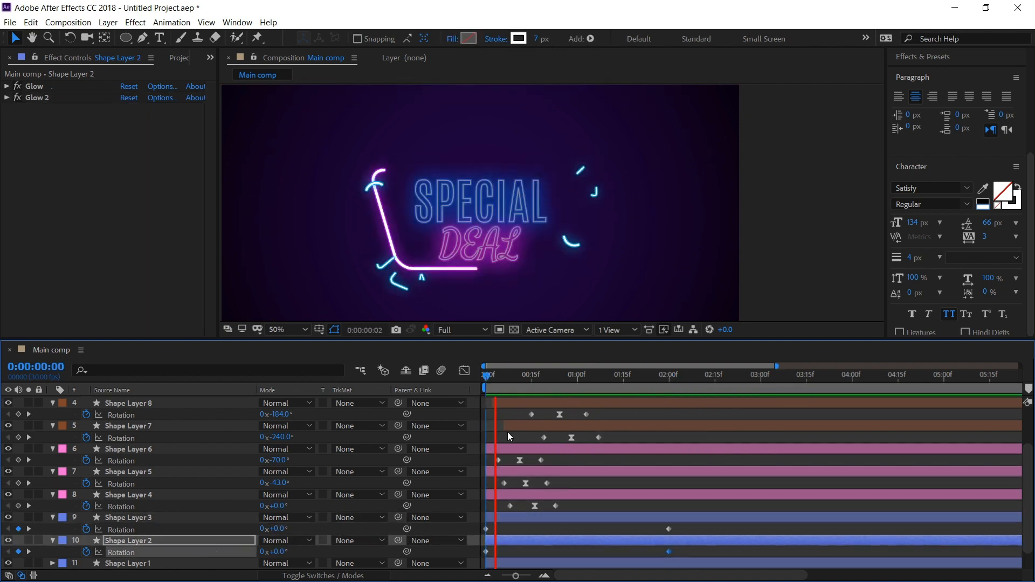
pyautogui.press('space')
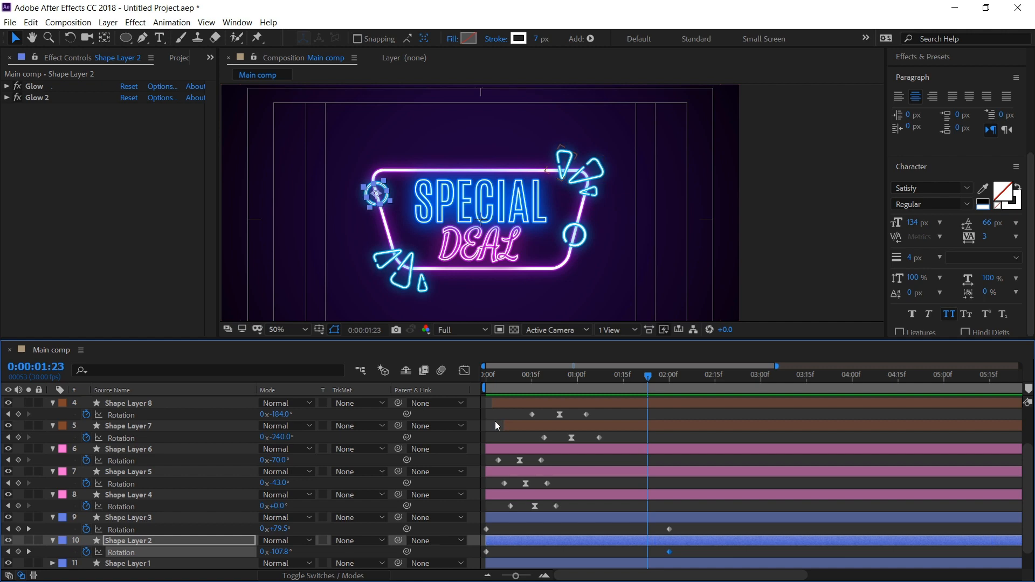
# Deselect the layers and expand the first Glow effect's settings for Shape Layer 2.
pyautogui.click(497, 425)
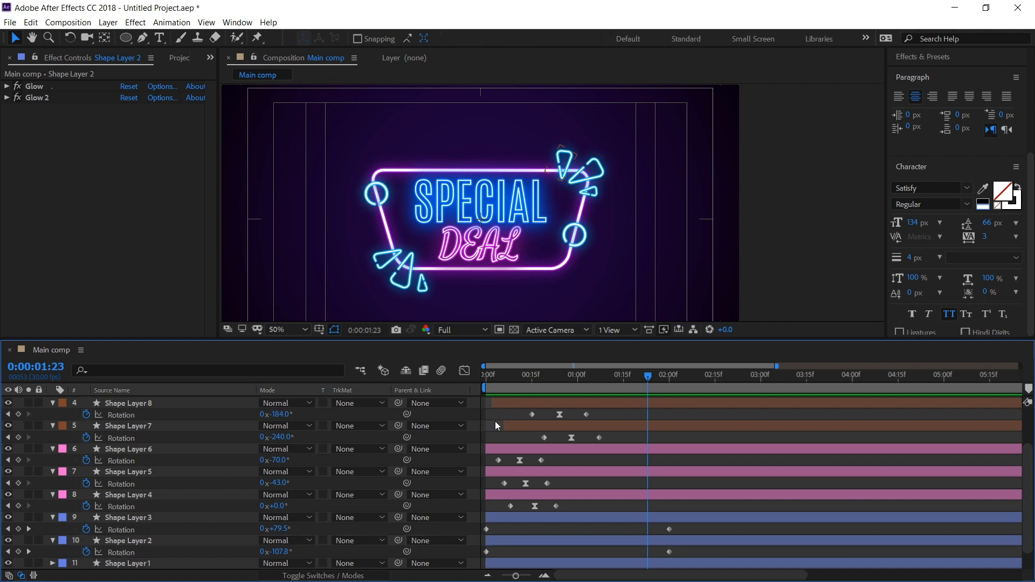
pyautogui.click(6, 86)
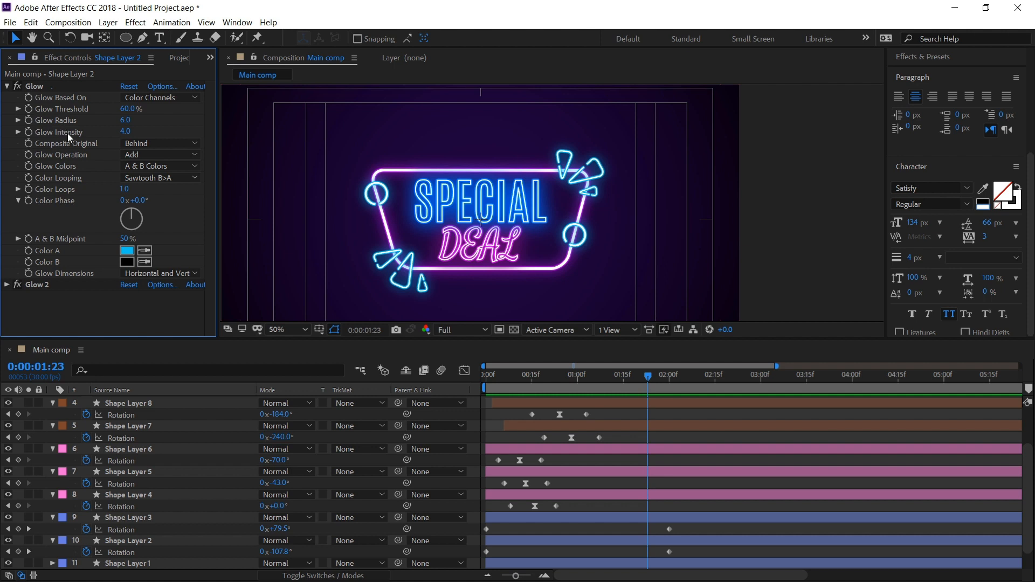